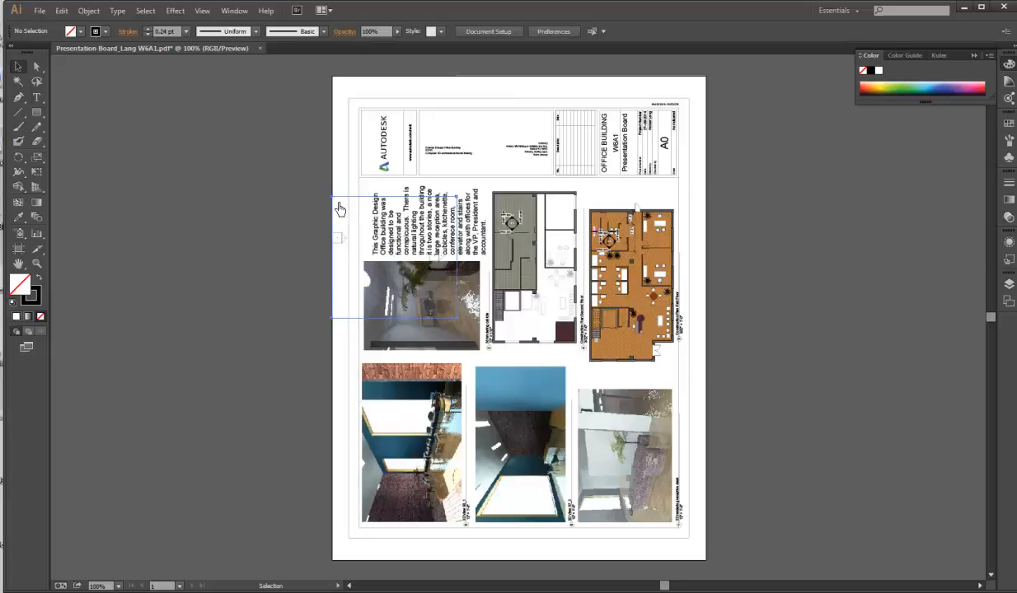
Step: Clear the selection and resize the artboard to 24 in wide by 18 in high
click(340, 210)
key(ctrl+shift+a)
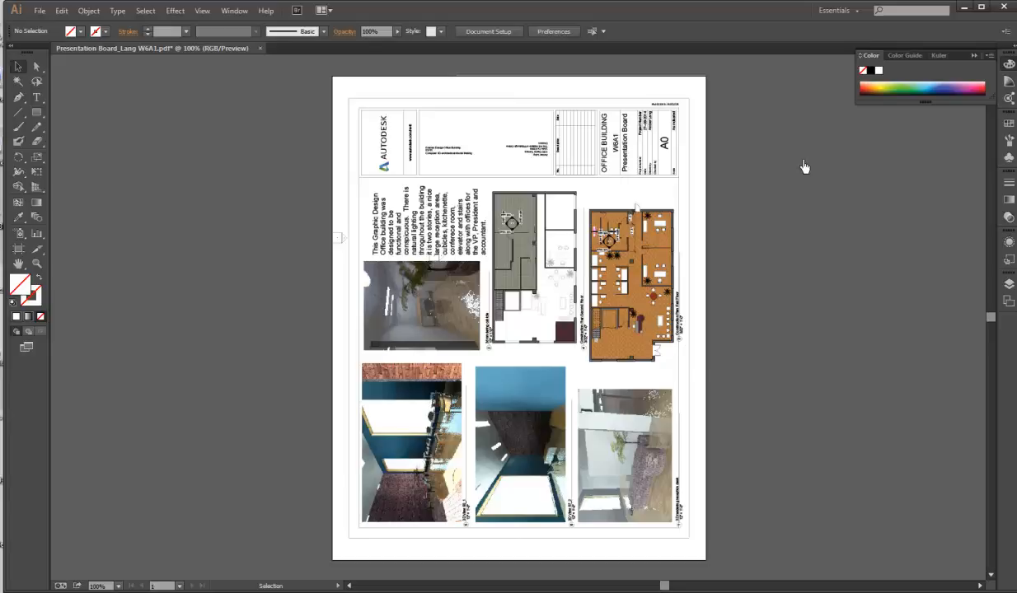
click(488, 32)
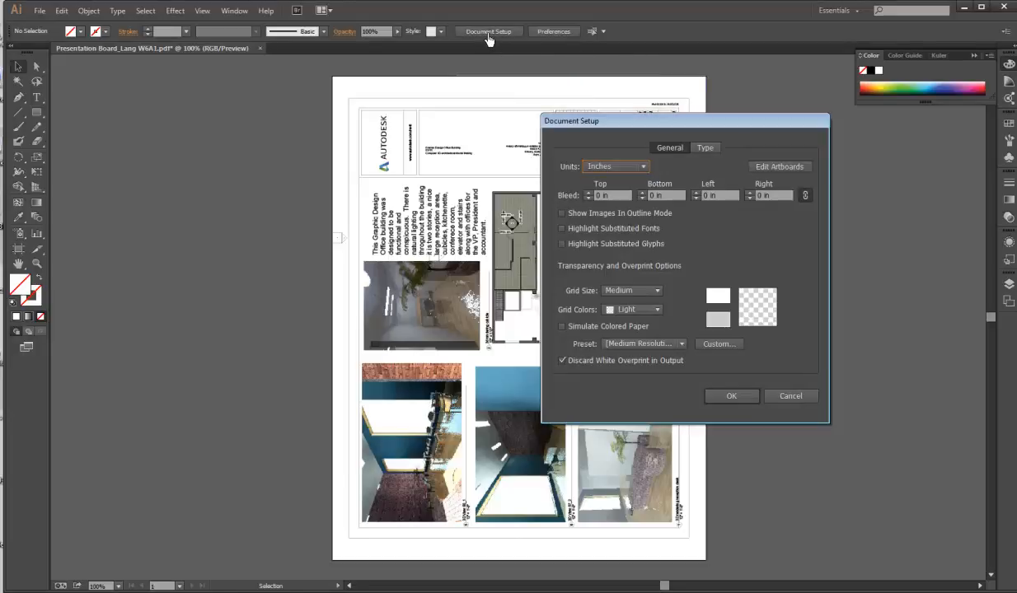
click(779, 166)
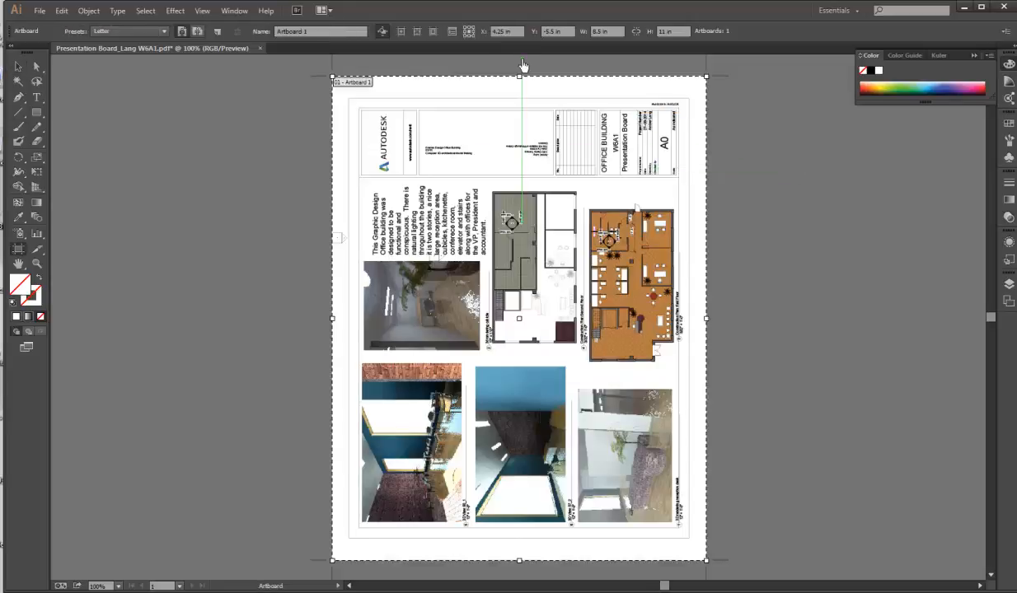
click(614, 32)
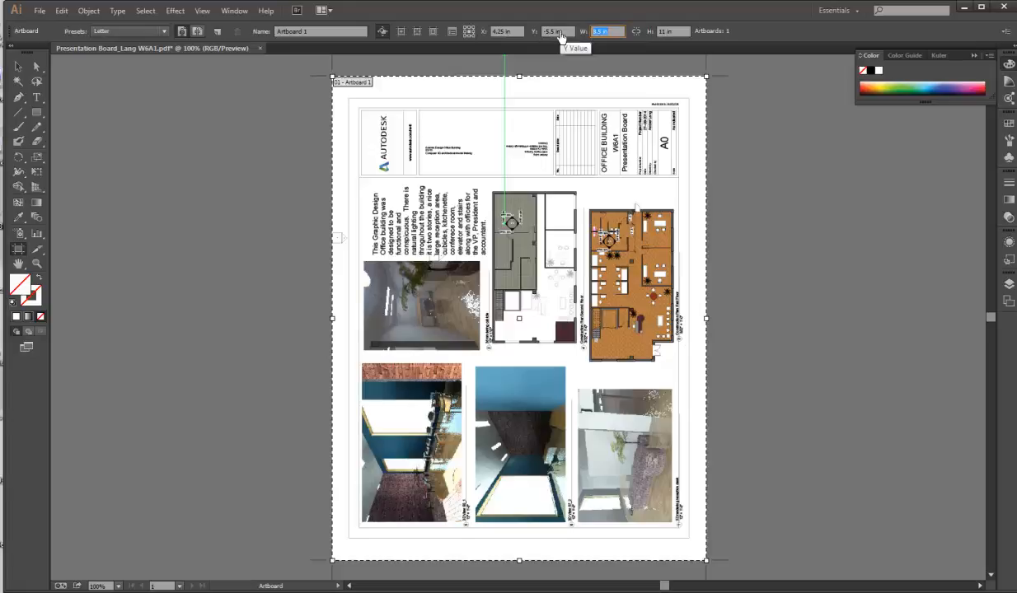
key(Return)
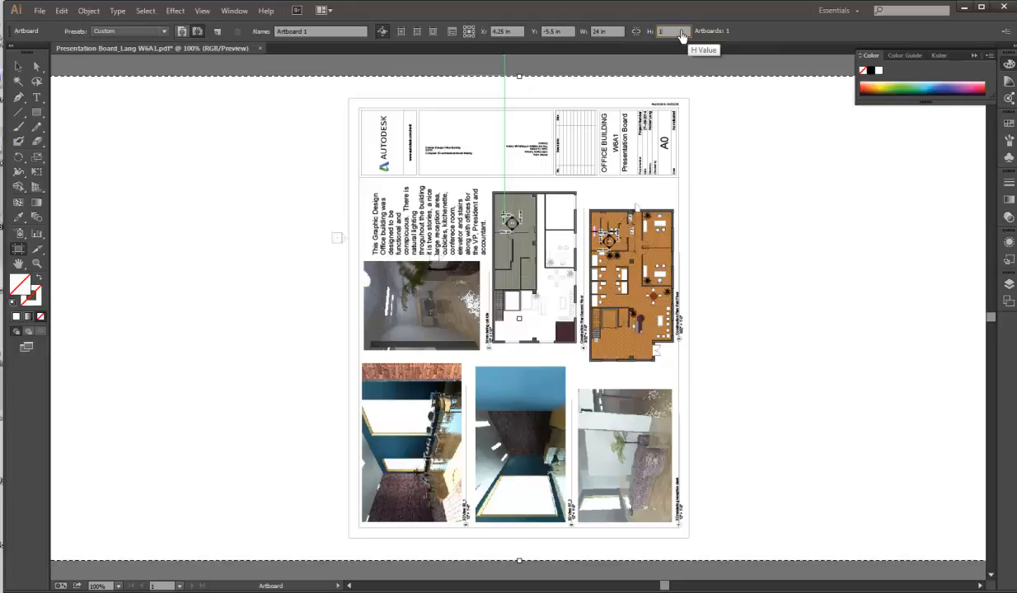
key(Return)
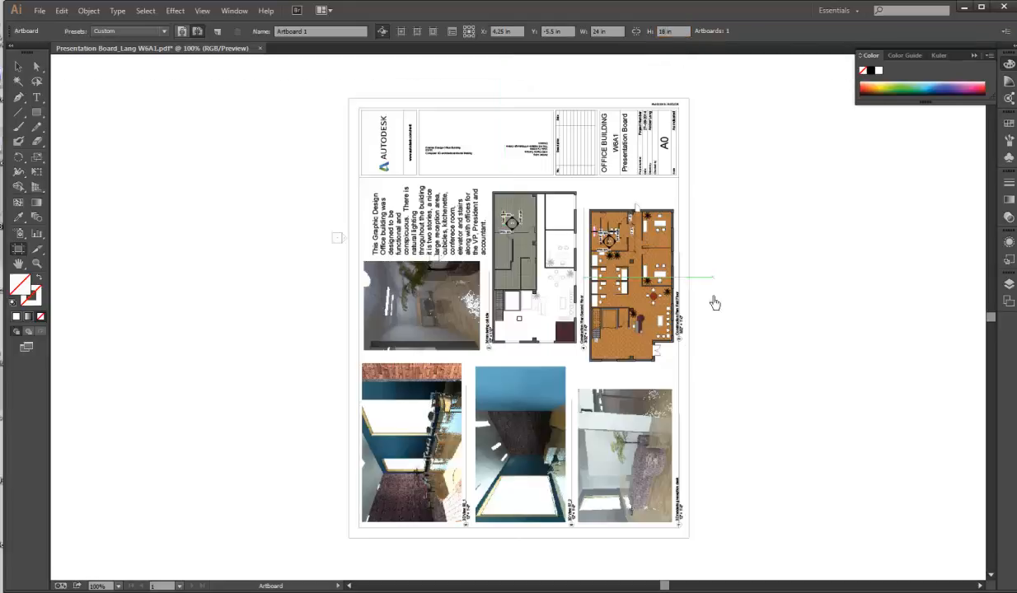
scroll(726, 318, down, 1)
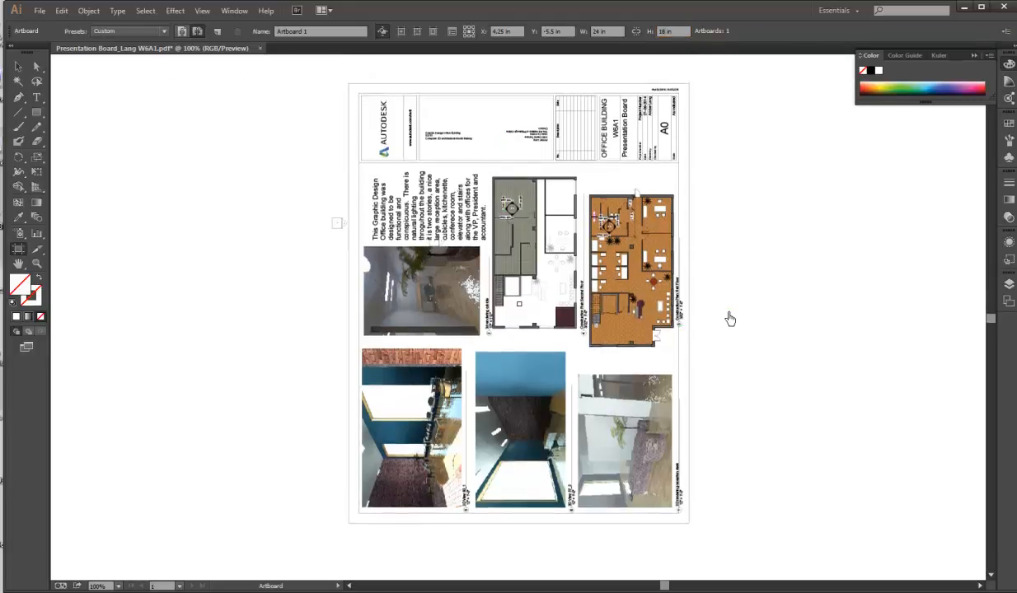
key(ctrl+minus)
key(ctrl+minus)
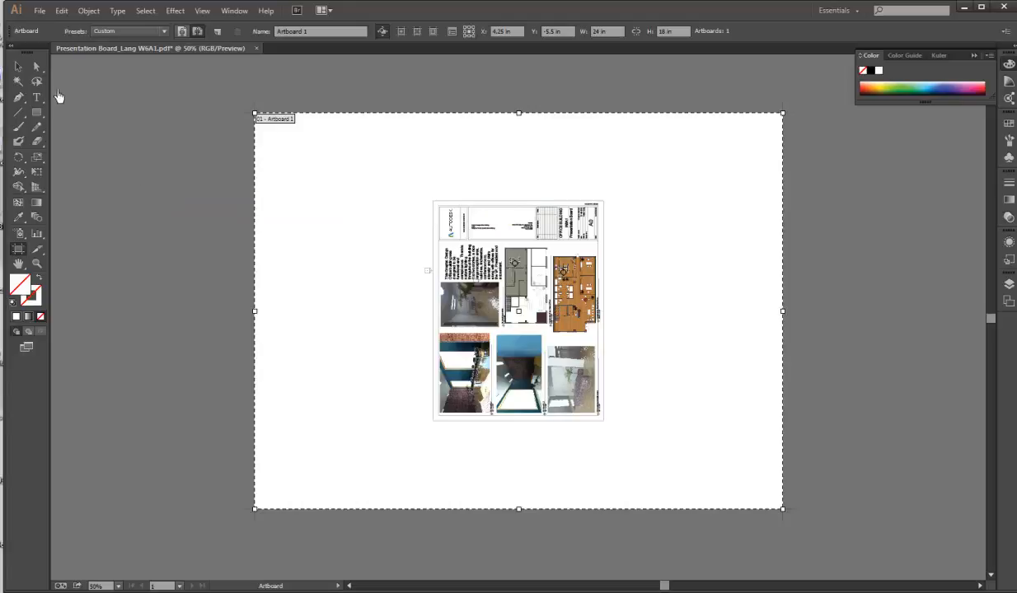
Step: Delete the title block together with the border frames around the presentation board
click(17, 66)
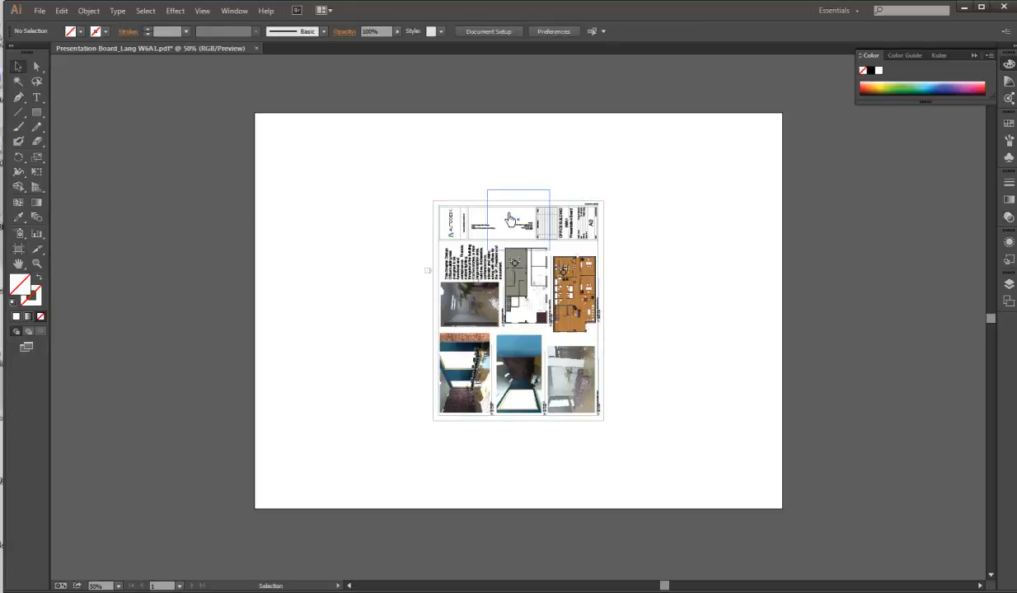
scroll(461, 239, up, 1)
click(587, 264)
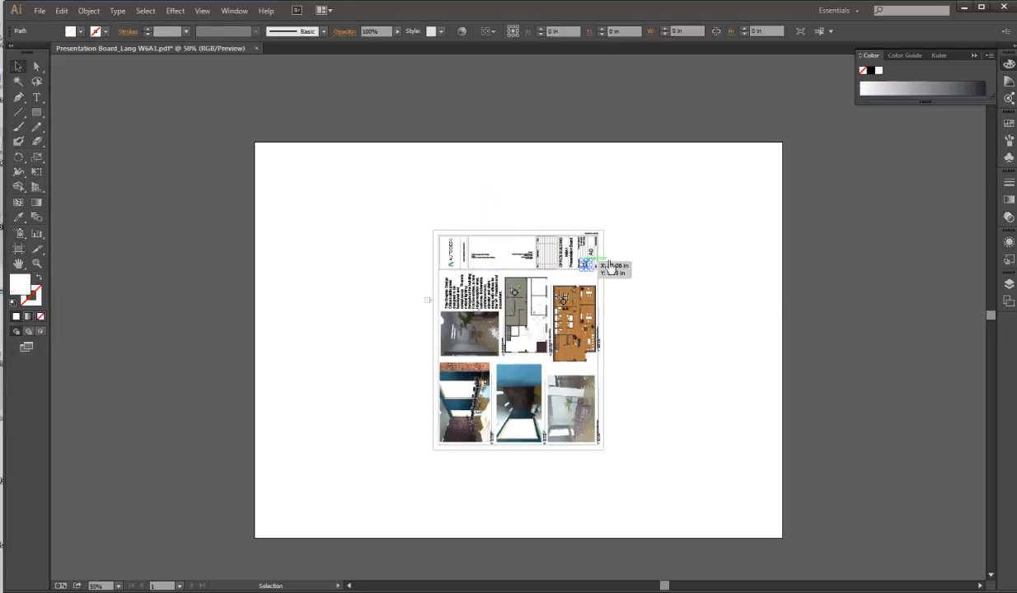
click(610, 239)
click(390, 219)
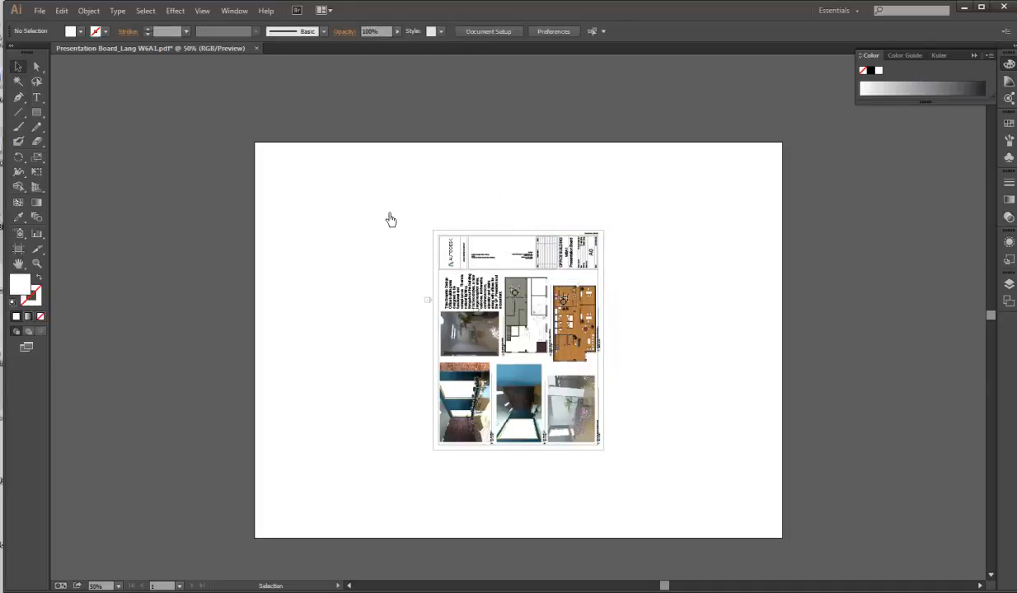
drag(391, 220, 622, 276)
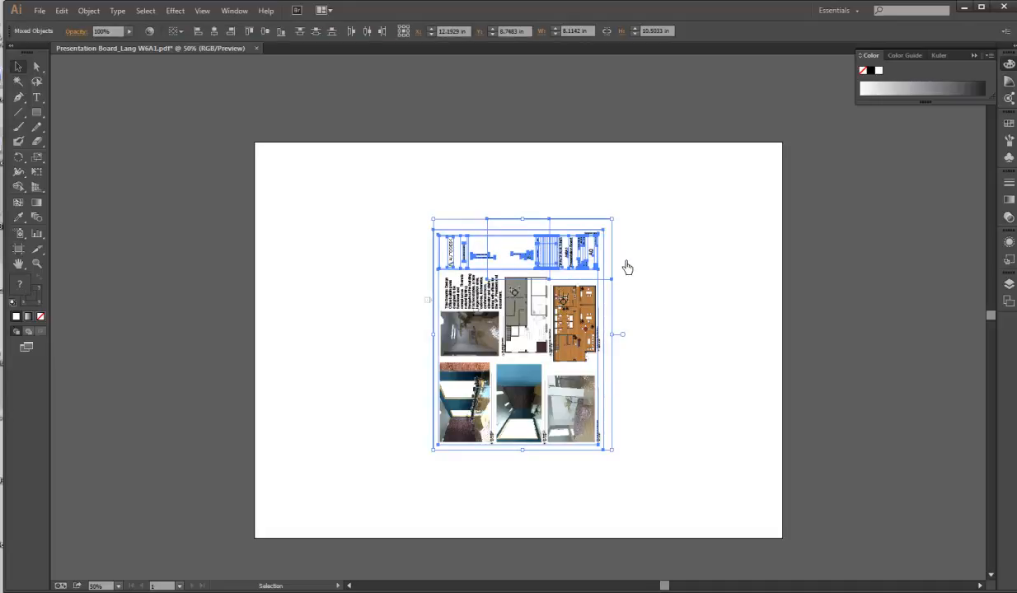
key(Delete)
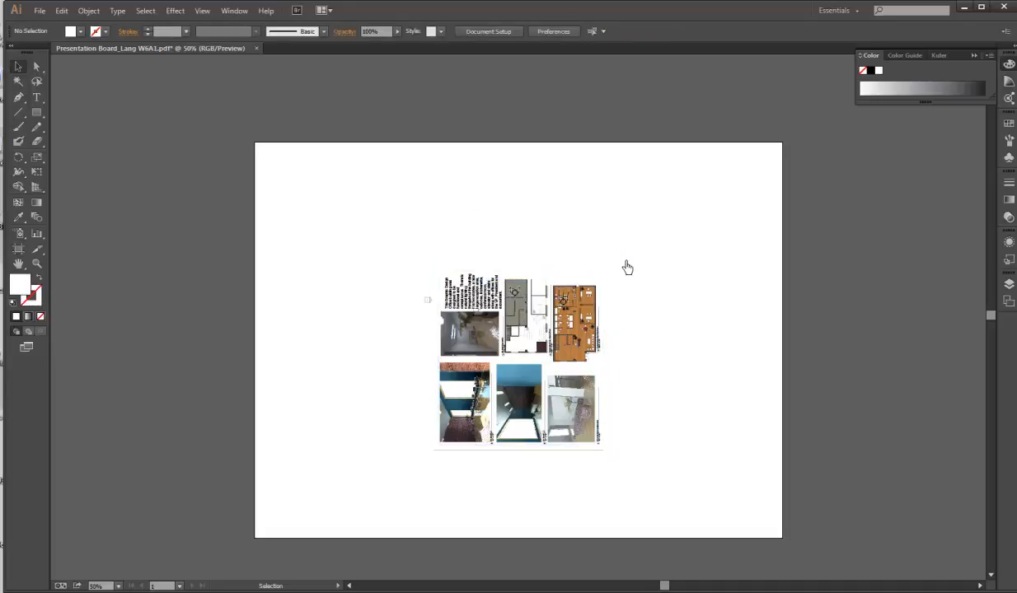
Step: Delete the leftover border line below the renderings and the small stray mark beside the description text
drag(591, 385, 542, 457)
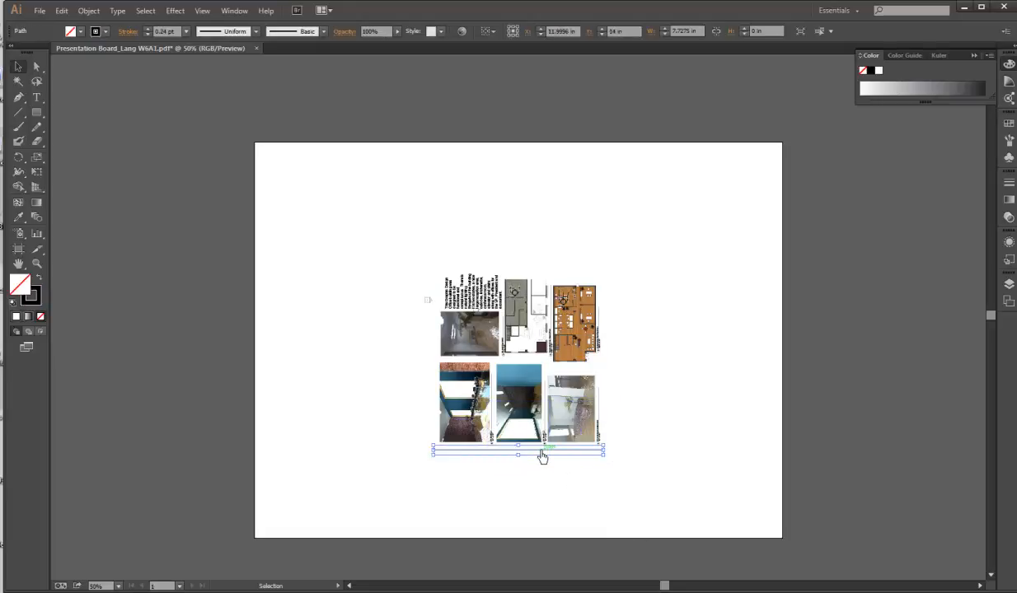
key(Delete)
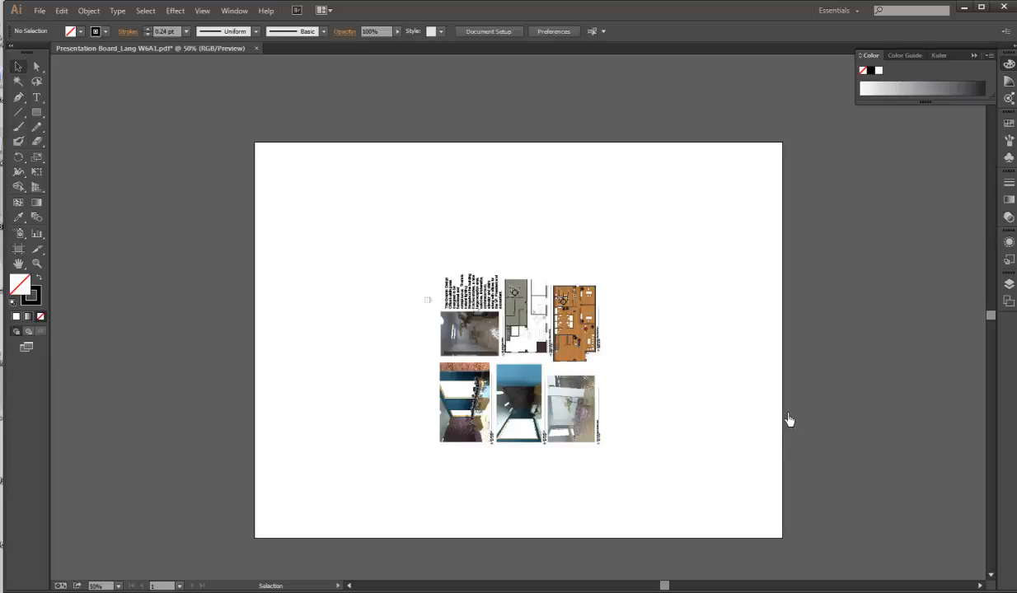
drag(384, 276, 437, 316)
key(Delete)
Step: Delete the caption and line beside the reception desk rendering, and the empty clip frame overlapping the brick-floor conference rendering
drag(625, 460, 599, 428)
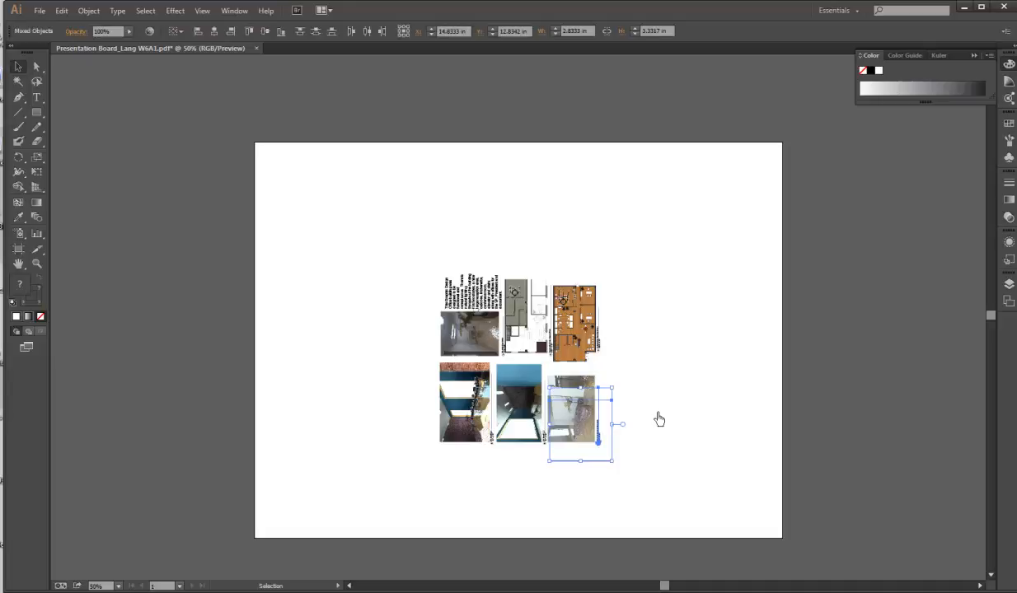
key(Delete)
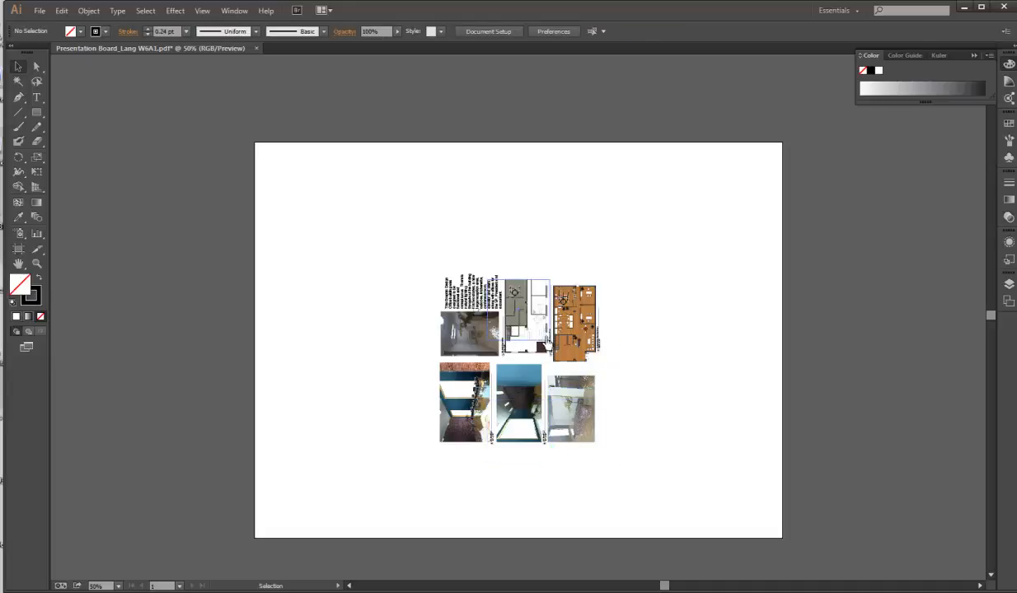
scroll(547, 341, down, 2)
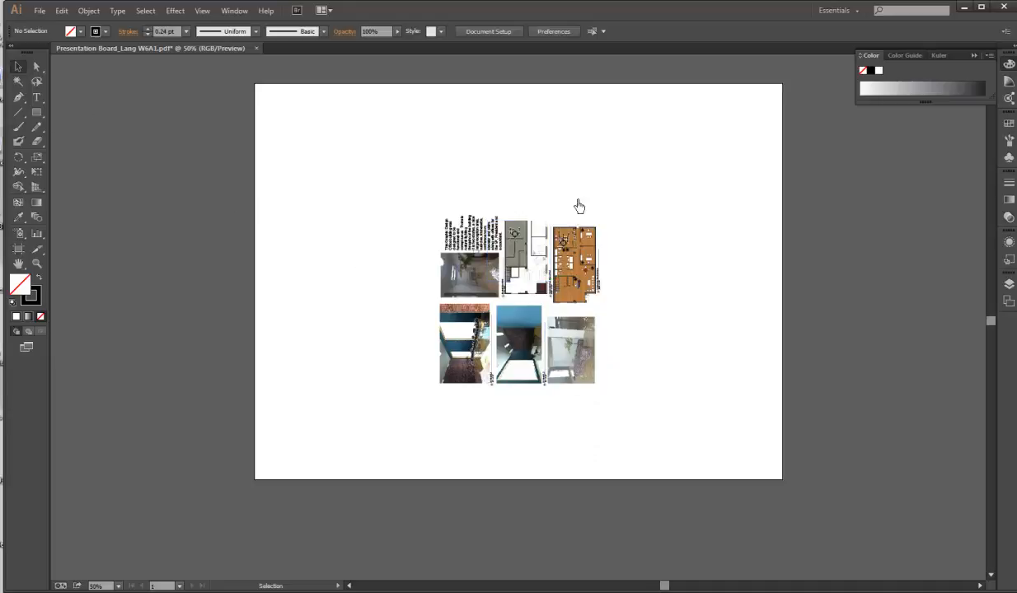
scroll(402, 223, up, 1)
scroll(402, 223, down, 2)
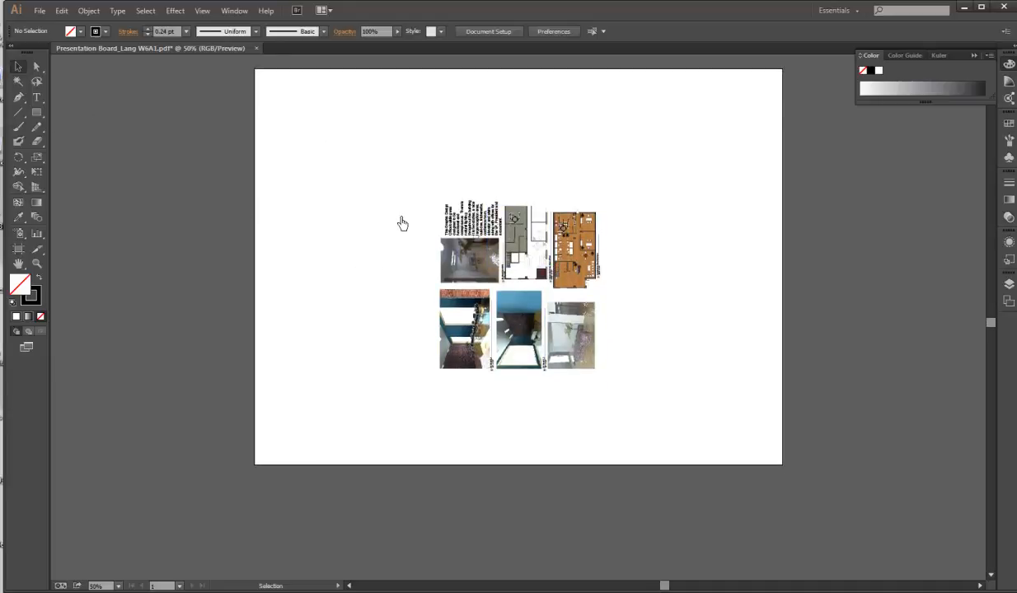
scroll(402, 222, up, 2)
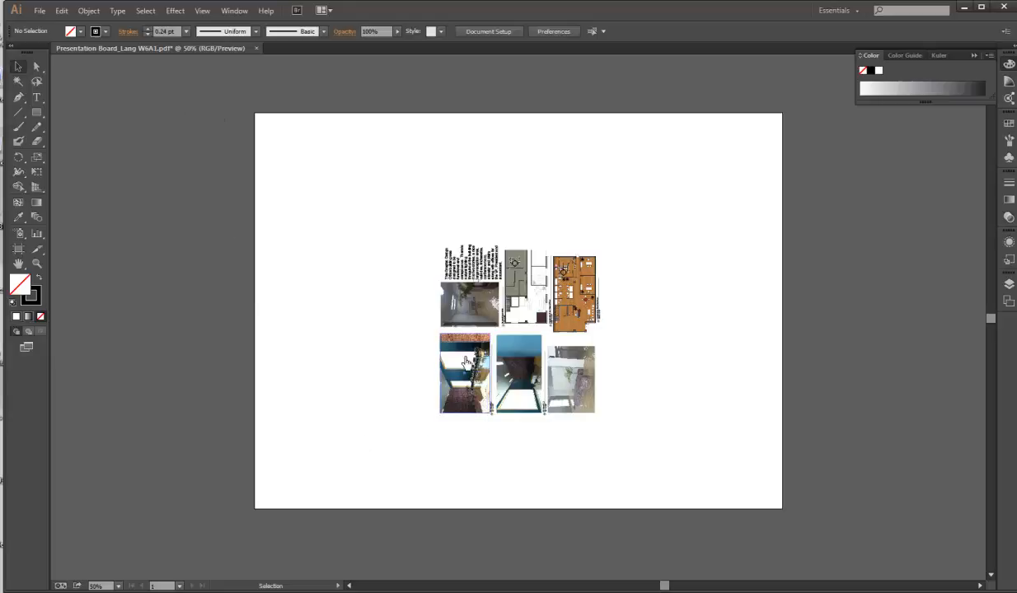
drag(457, 361, 445, 431)
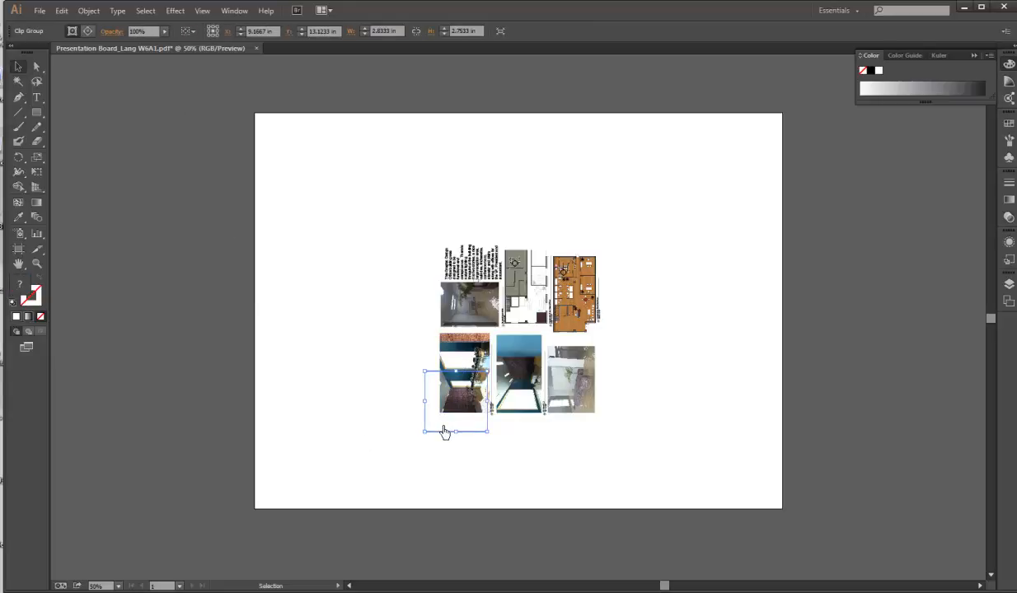
click(445, 431)
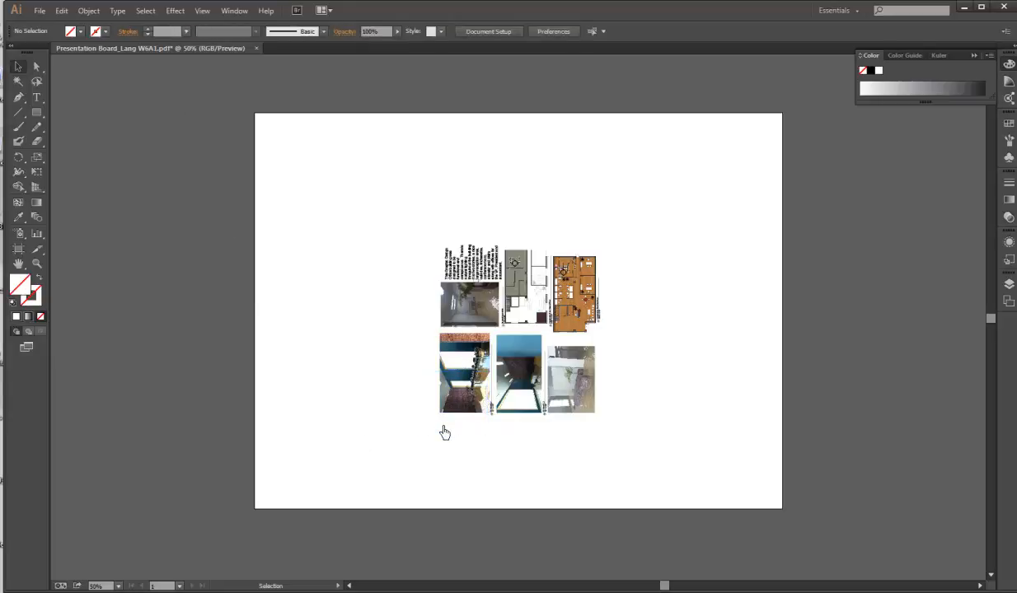
click(520, 433)
click(521, 435)
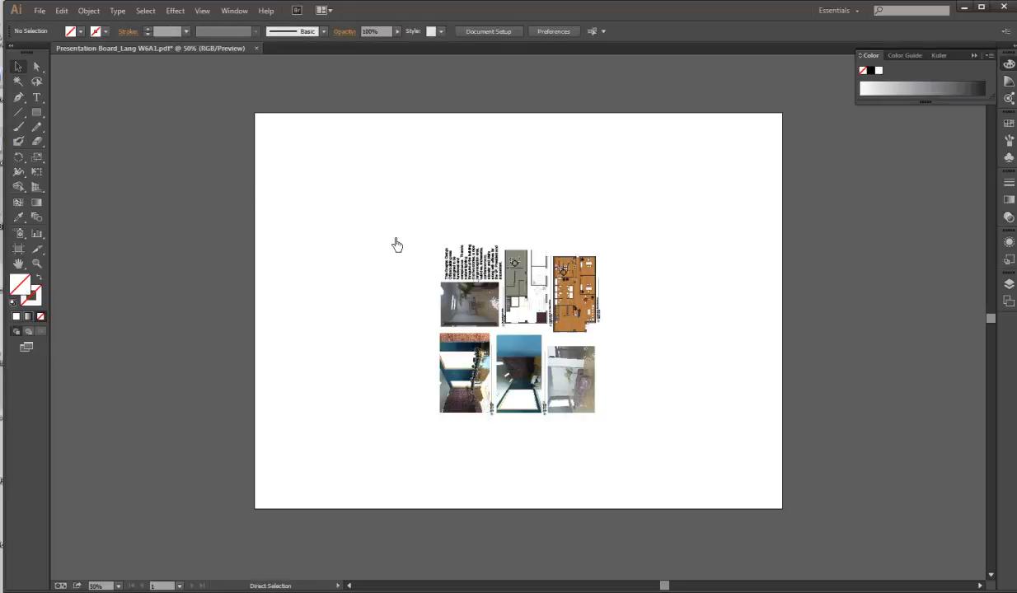
Step: Delete the clip groups in the gap between the two floor plans and the lower row of renderings
key(ctrl+minus)
key(ctrl+minus)
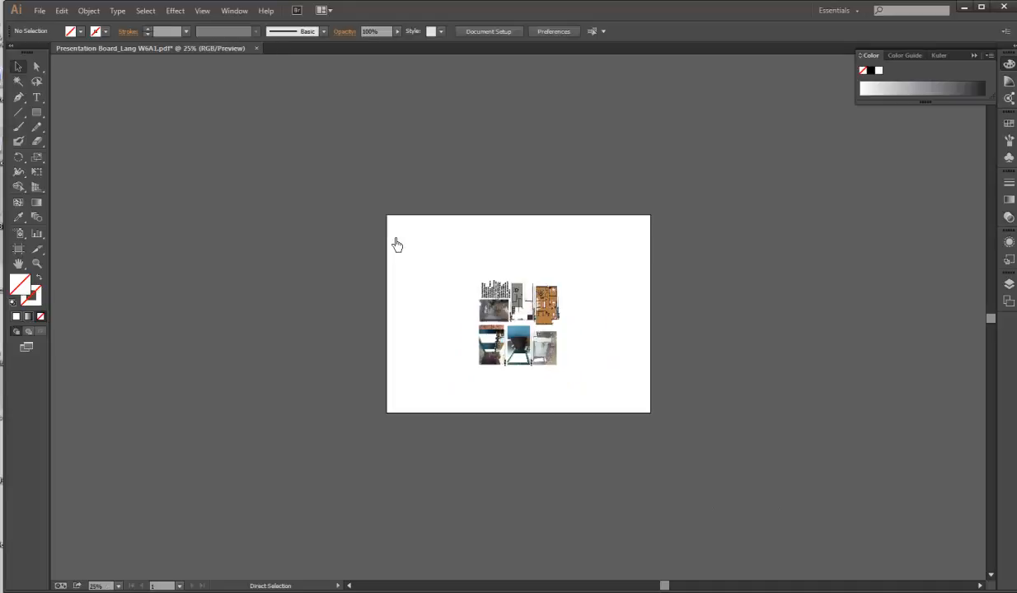
key(ctrl+plus)
key(ctrl+plus)
key(ctrl+plus)
key(ctrl+plus)
key(ctrl+plus)
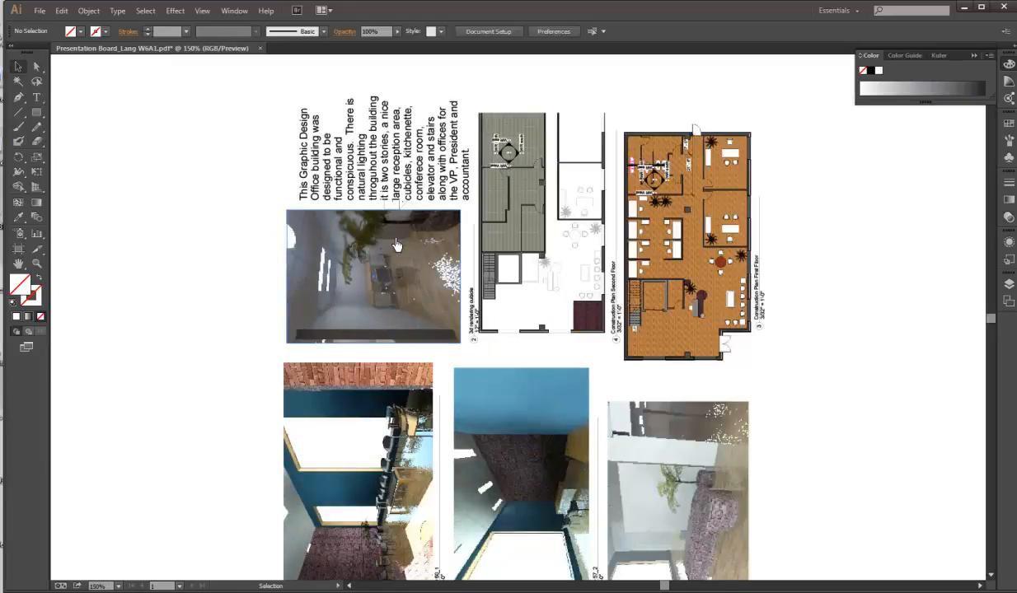
scroll(396, 245, down, 5)
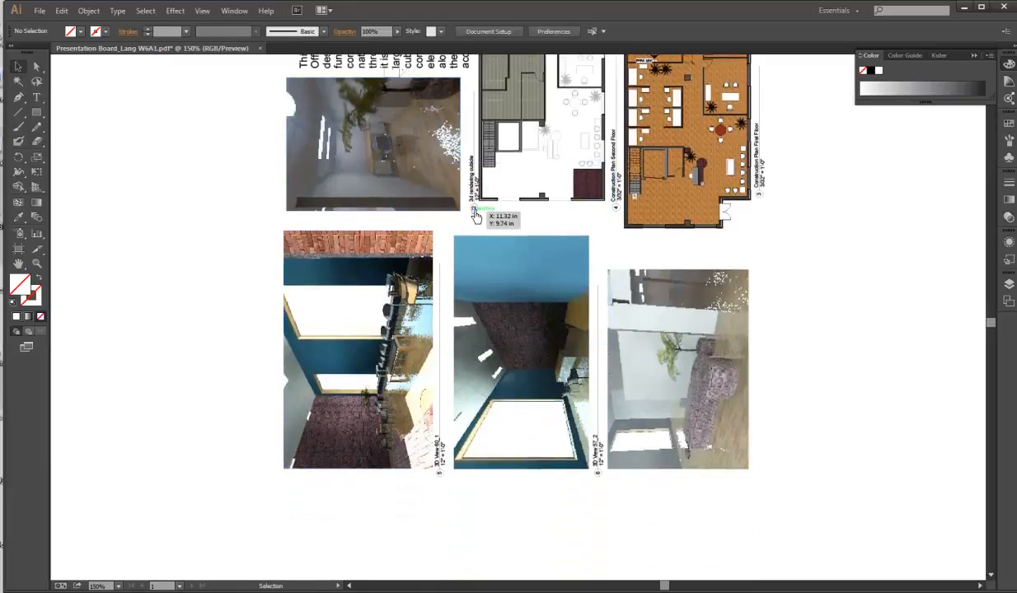
drag(481, 226, 615, 247)
key(Delete)
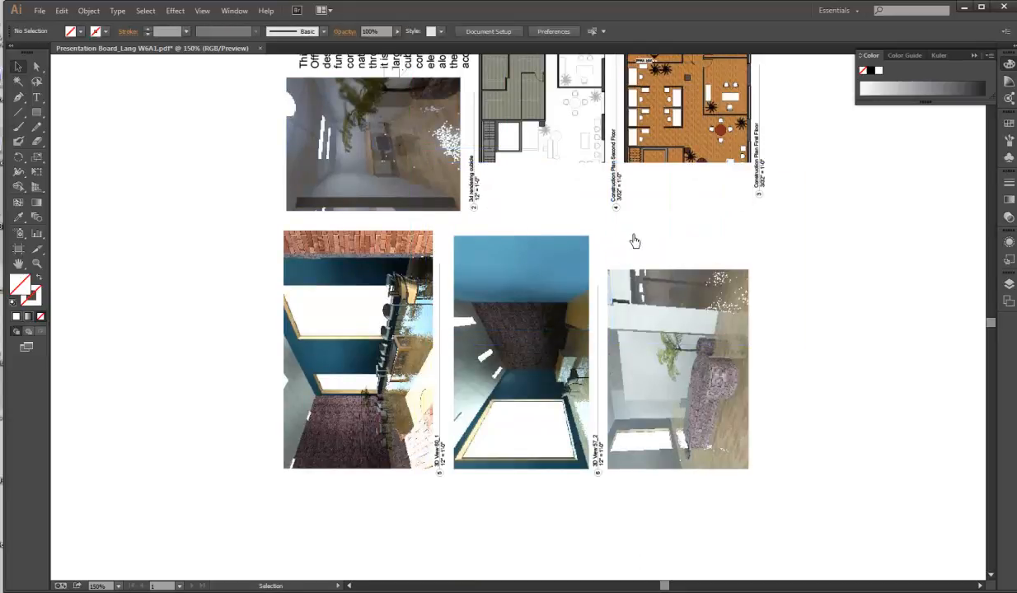
Step: Undo the last deletion to bring back the lower part of the first floor plan
click(61, 10)
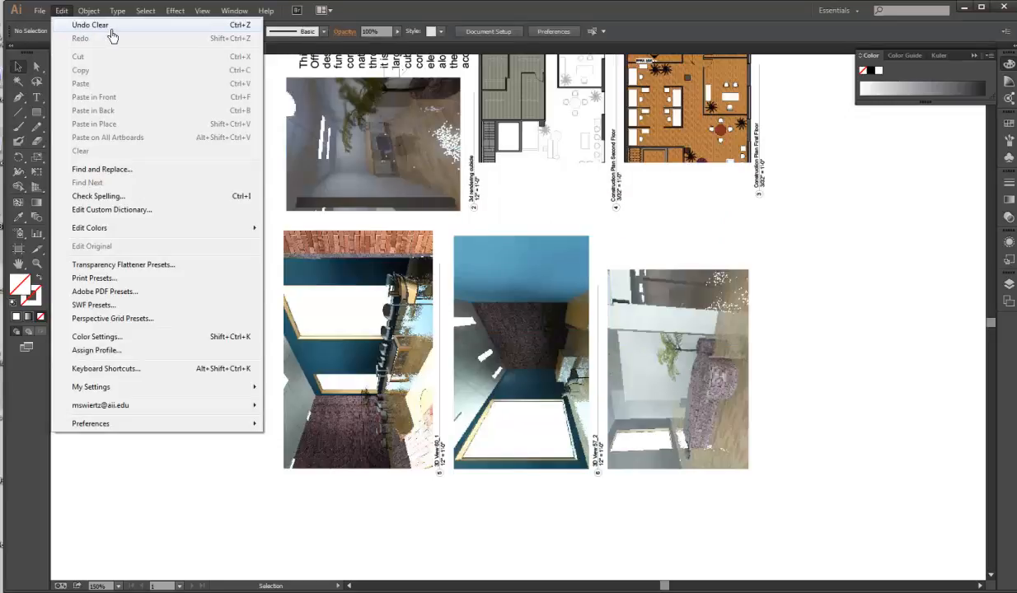
click(112, 36)
click(857, 280)
Step: Move the three lower renderings outward, clear of their captions, and delete the 3D View captions and lines left between them
scroll(866, 289, up, 2)
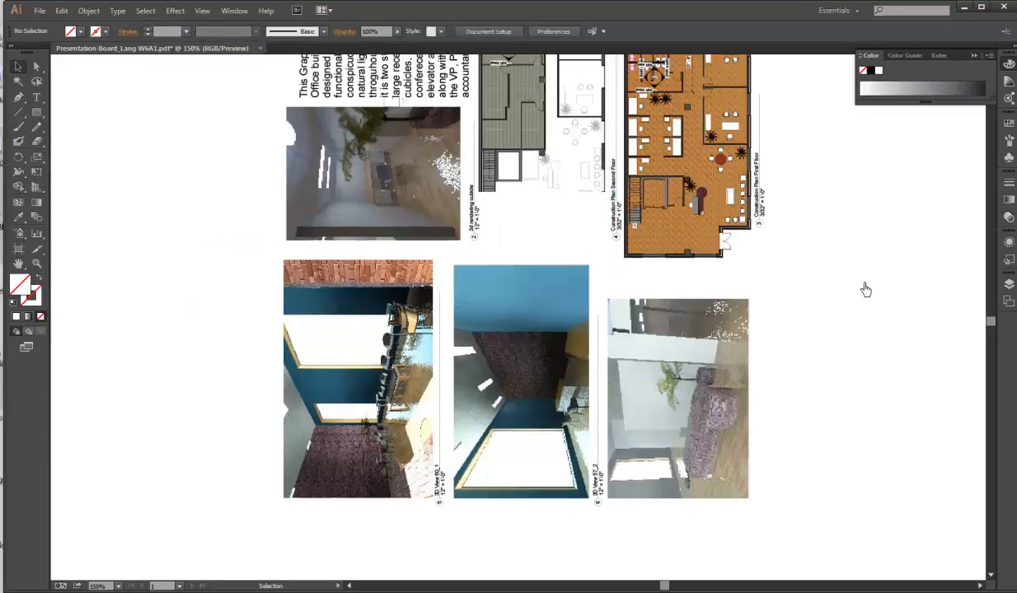
scroll(865, 288, up, 1)
scroll(865, 288, down, 2)
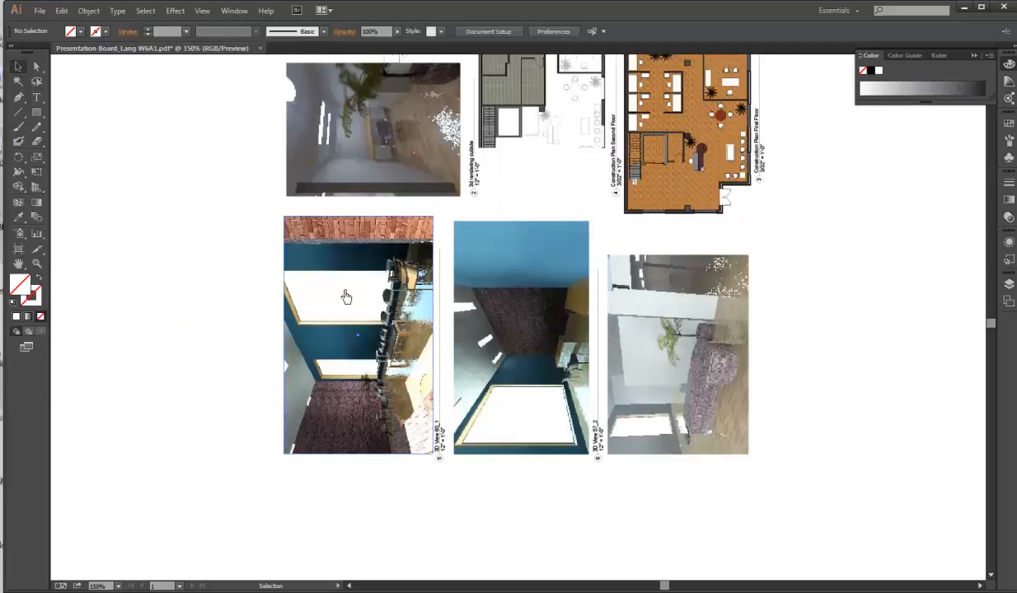
drag(356, 341, 142, 327)
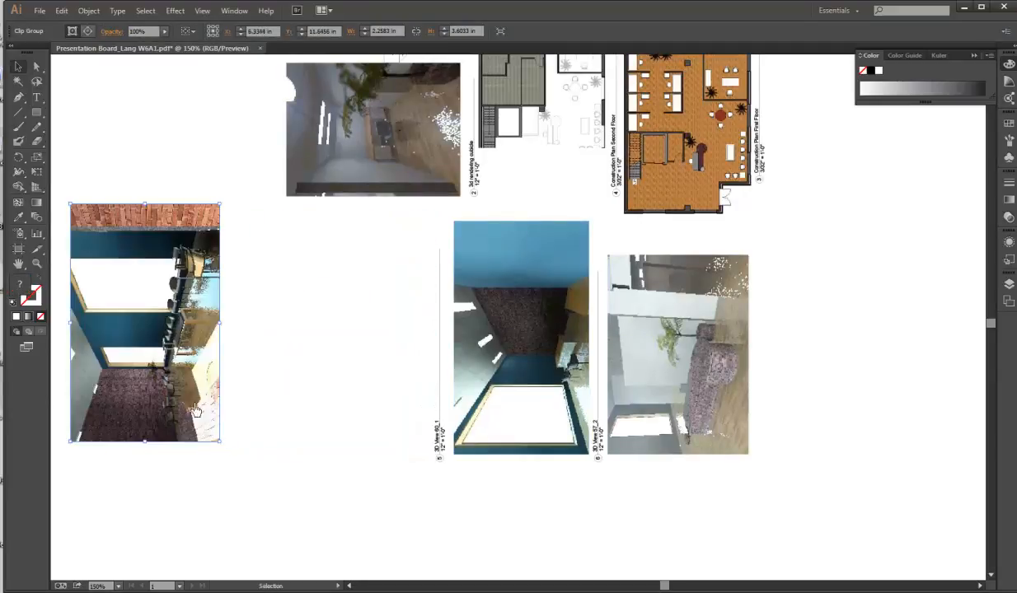
click(311, 504)
drag(535, 356, 919, 384)
drag(667, 370, 781, 583)
drag(624, 494, 372, 394)
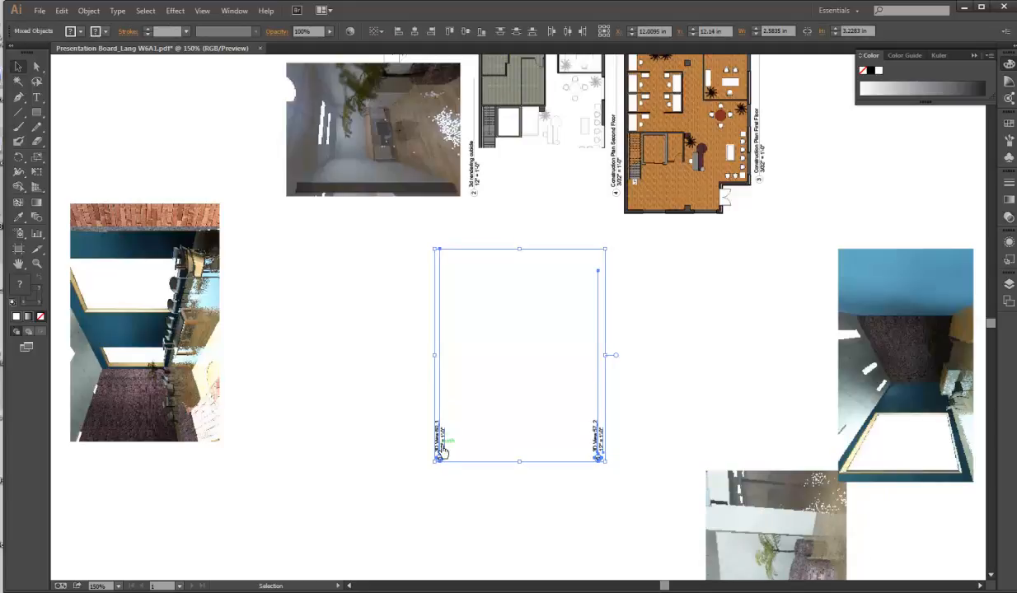
click(624, 419)
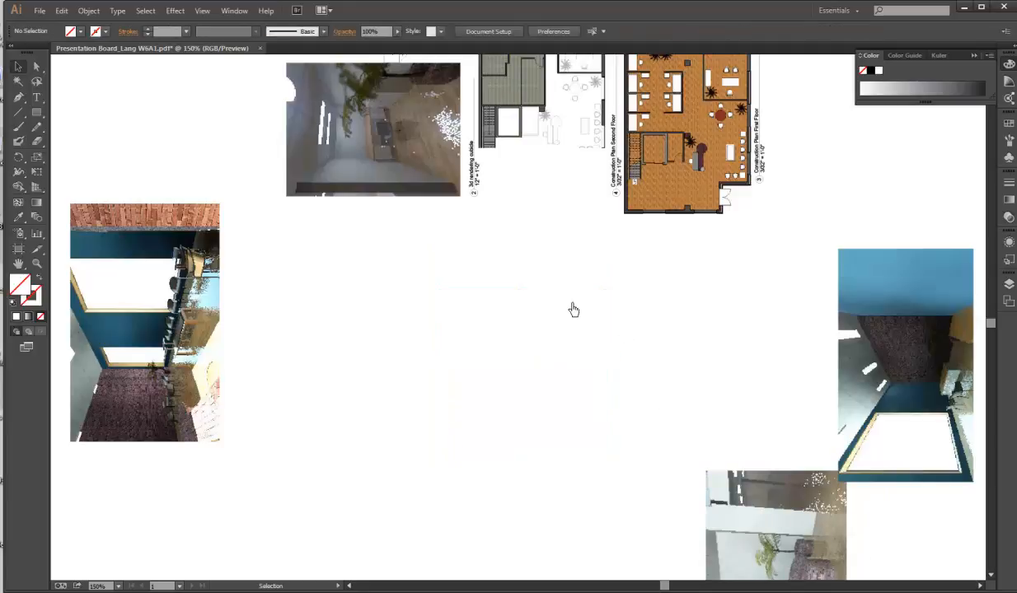
Step: Move the cubicle rendering to the left of the description text and delete its caption, line and empty frame
scroll(560, 310, up, 2)
scroll(445, 329, up, 1)
drag(401, 278, 186, 174)
drag(518, 361, 429, 306)
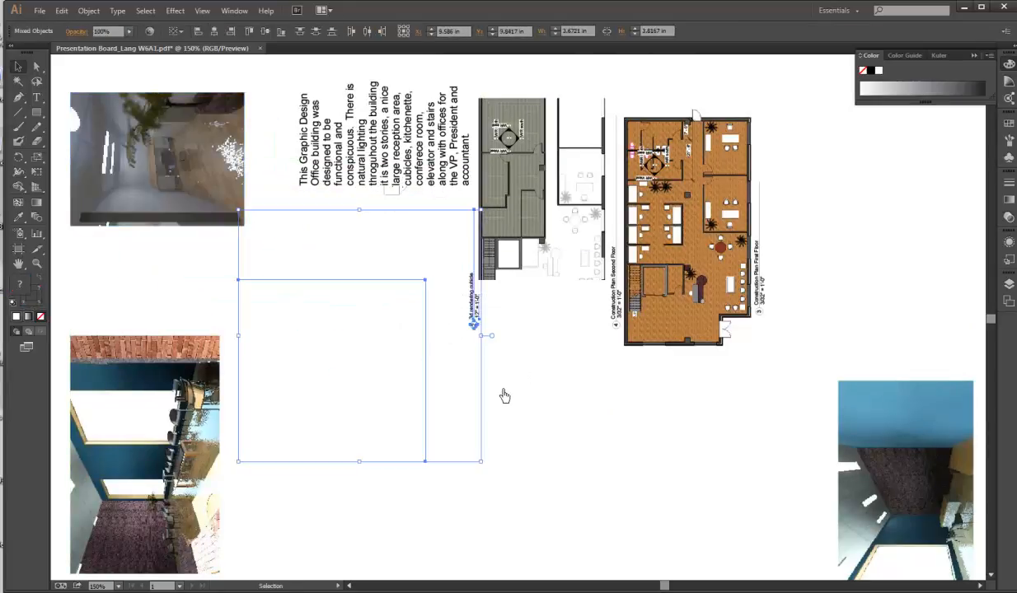
key(Delete)
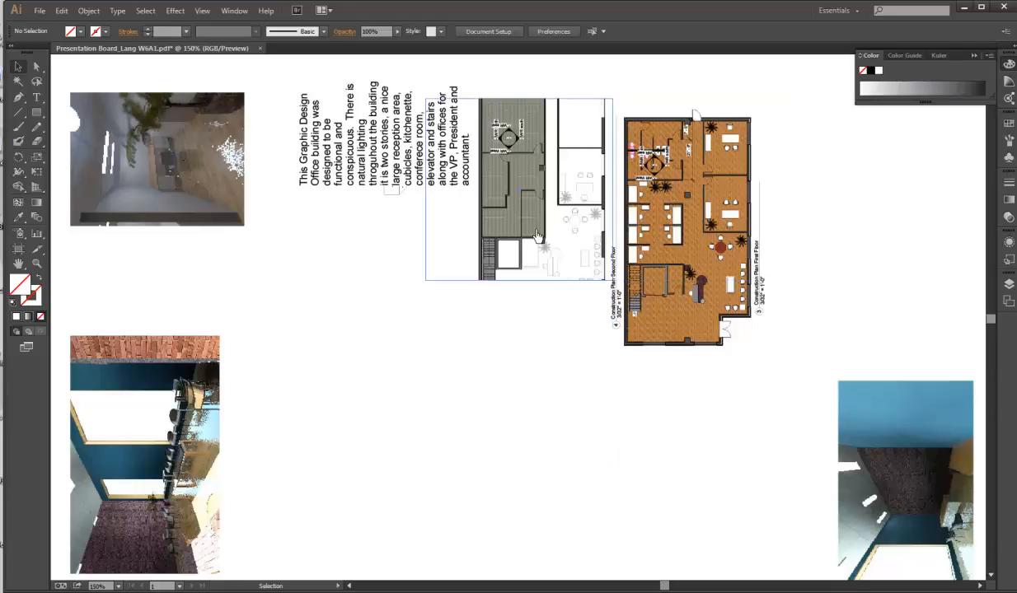
scroll(533, 216, up, 2)
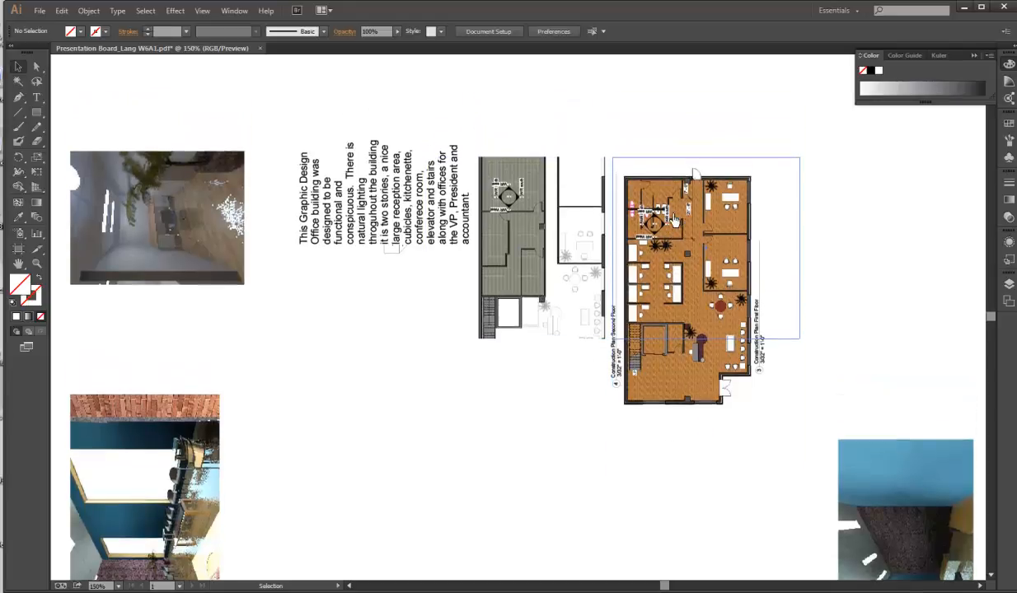
click(525, 198)
drag(526, 198, 761, 383)
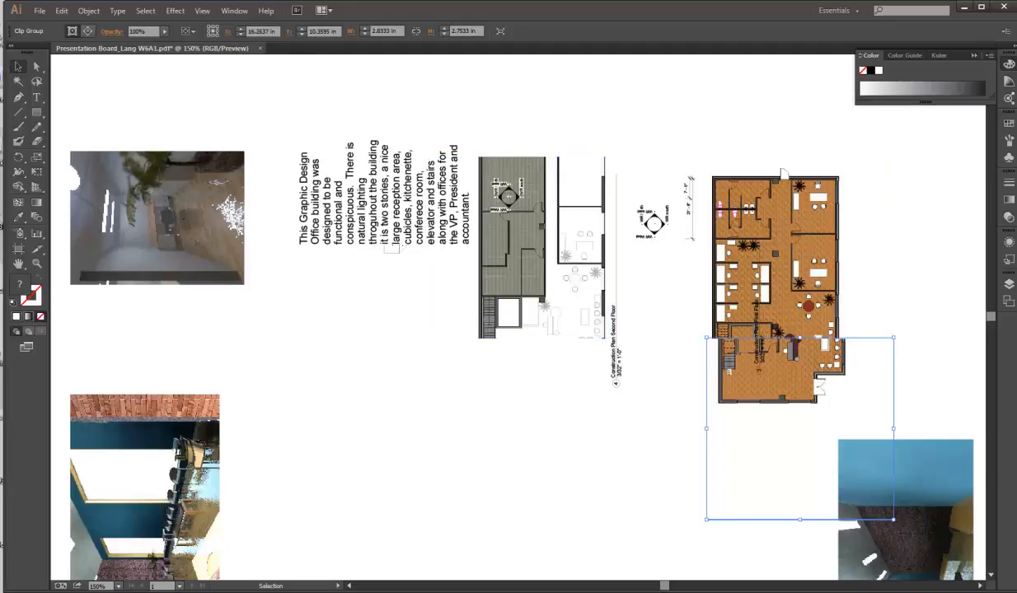
click(62, 12)
click(86, 25)
click(62, 11)
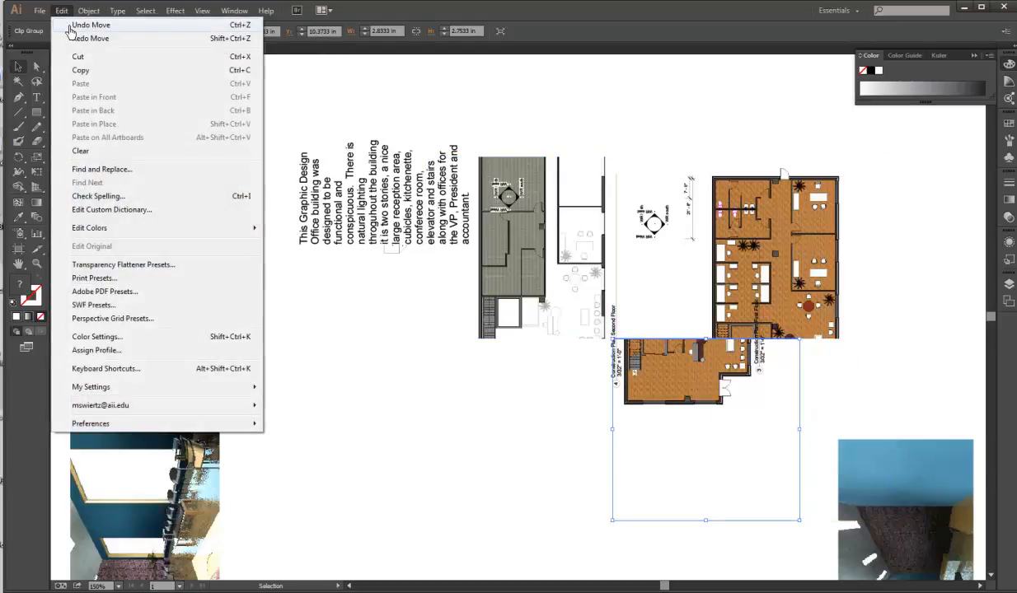
click(83, 25)
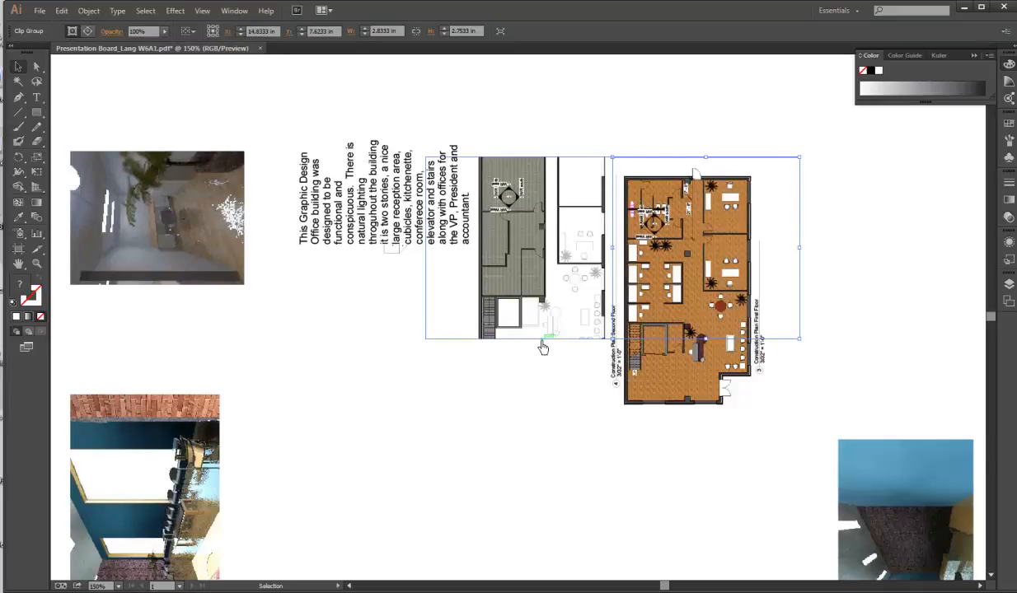
Step: Group the upper and lower parts of the first floor plan and move the group to the right, clear of its caption
scroll(534, 294, down, 1)
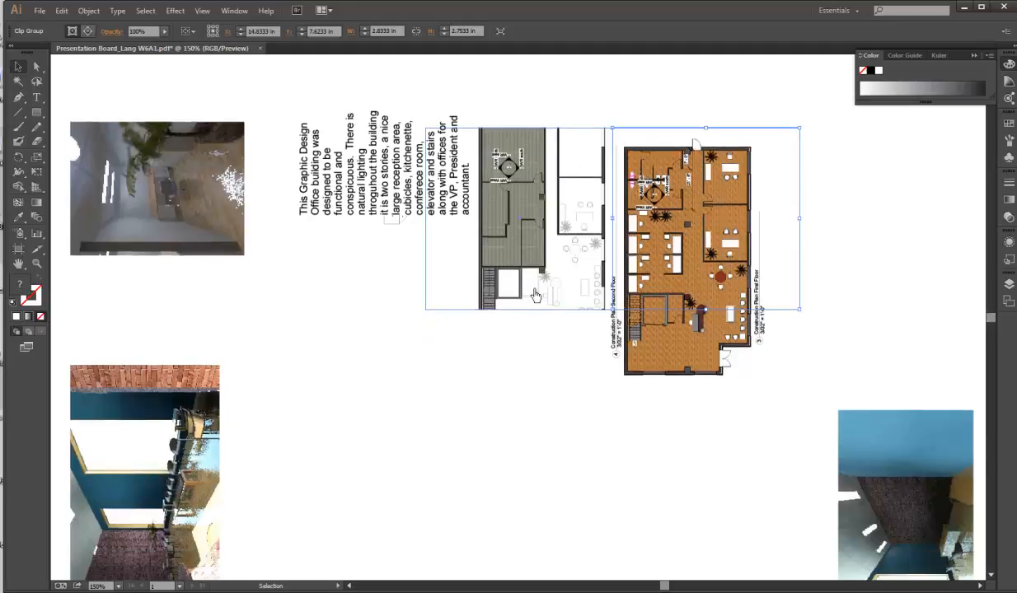
click(708, 363)
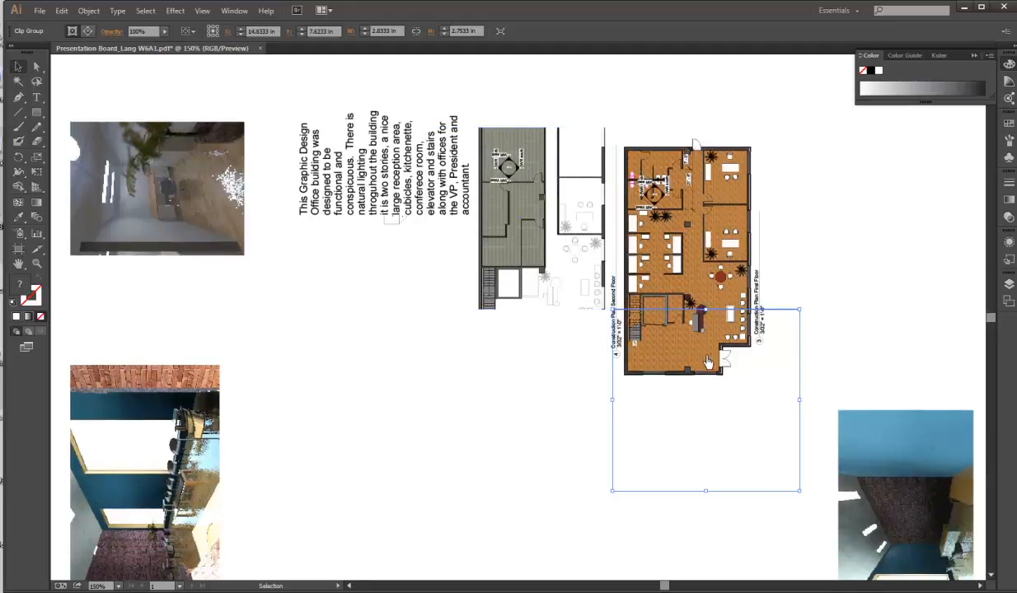
shift+click(715, 276)
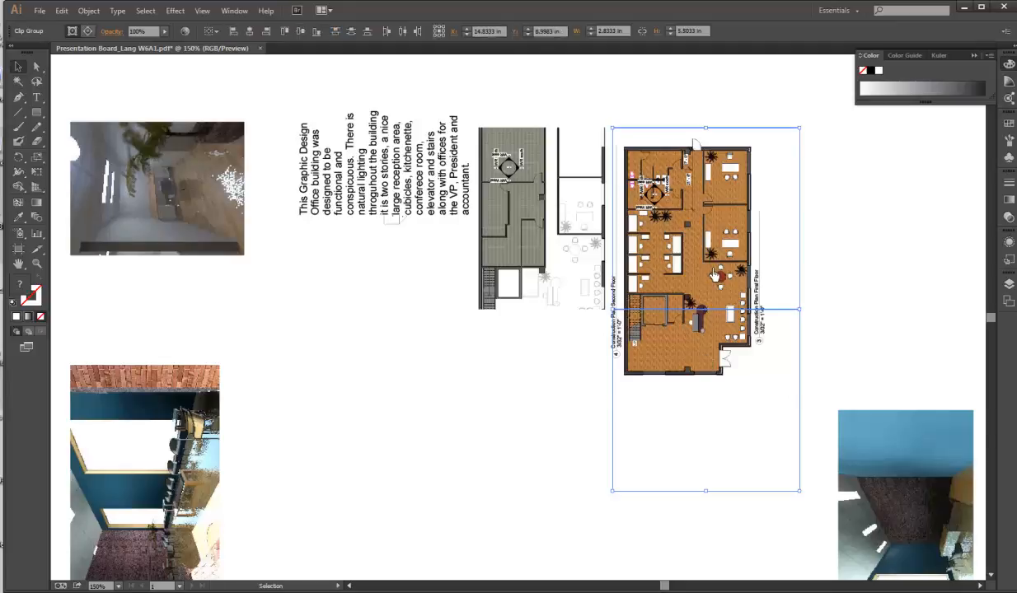
click(89, 10)
click(107, 57)
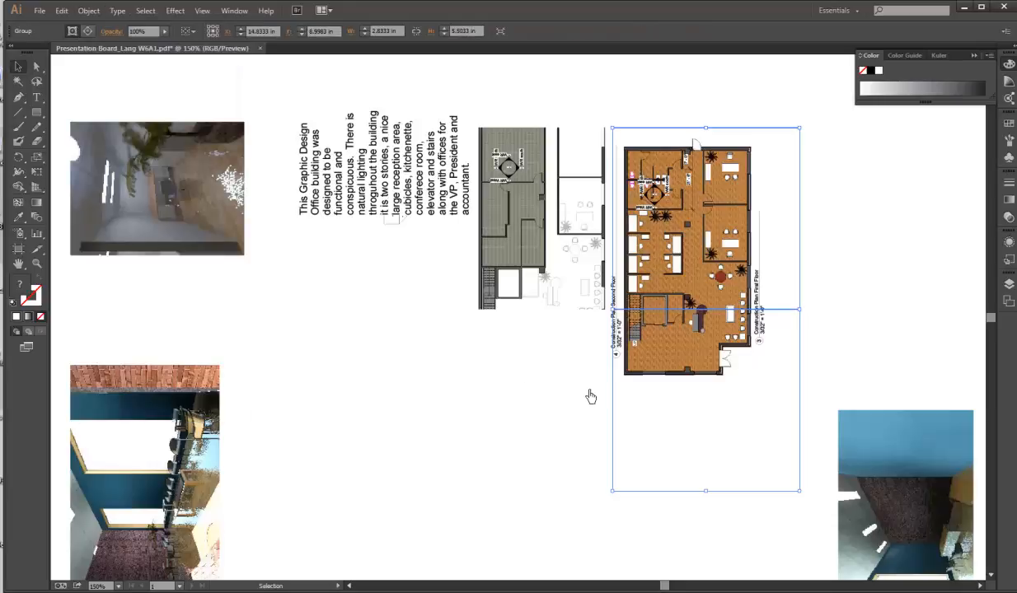
drag(685, 322, 865, 277)
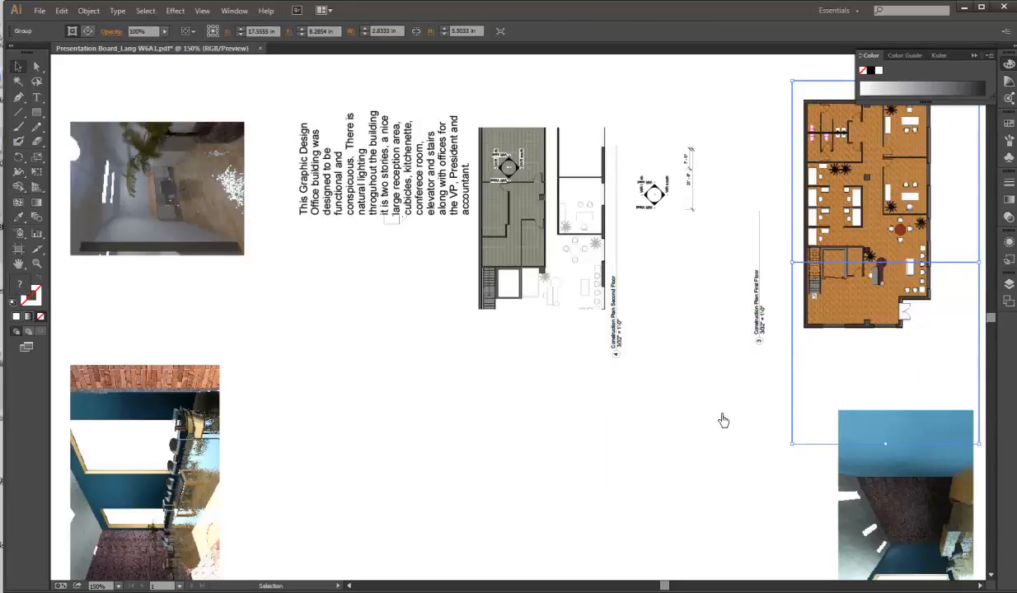
Step: Delete the first floor plan's caption and line, and remove the second floor plan together with its caption
click(724, 419)
drag(768, 371, 736, 263)
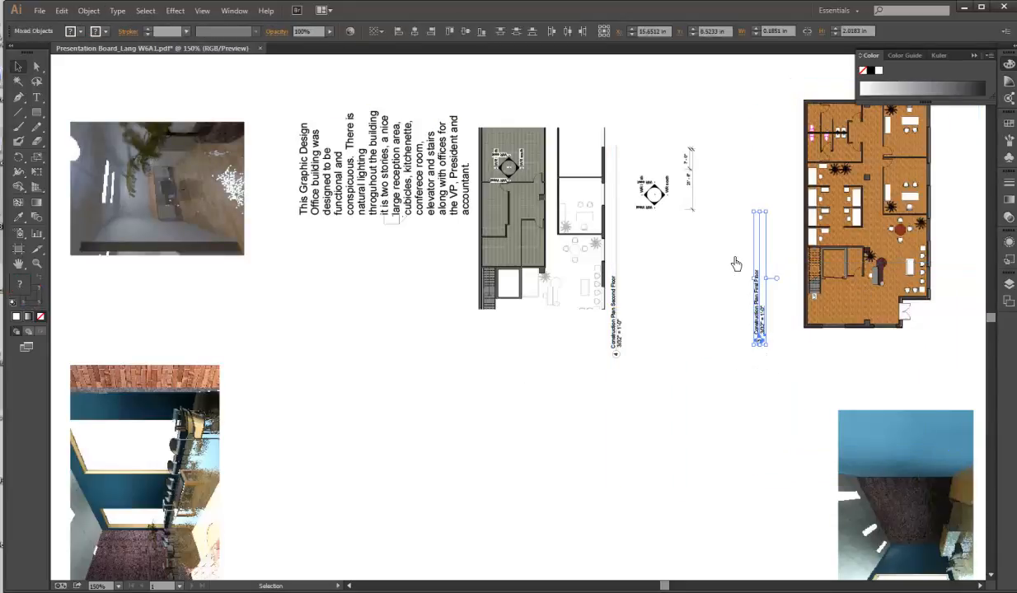
key(Delete)
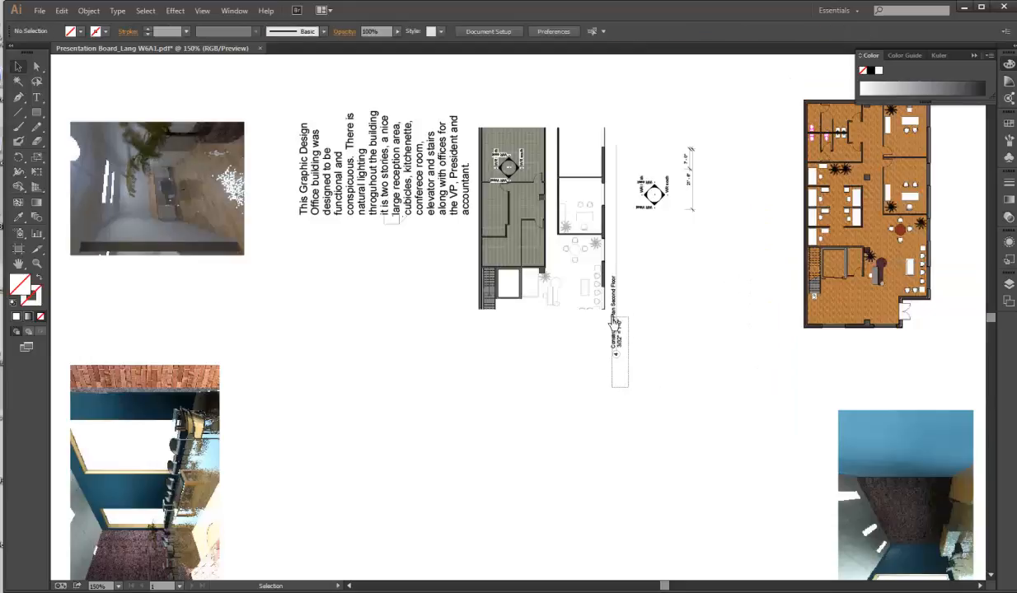
click(614, 290)
key(Delete)
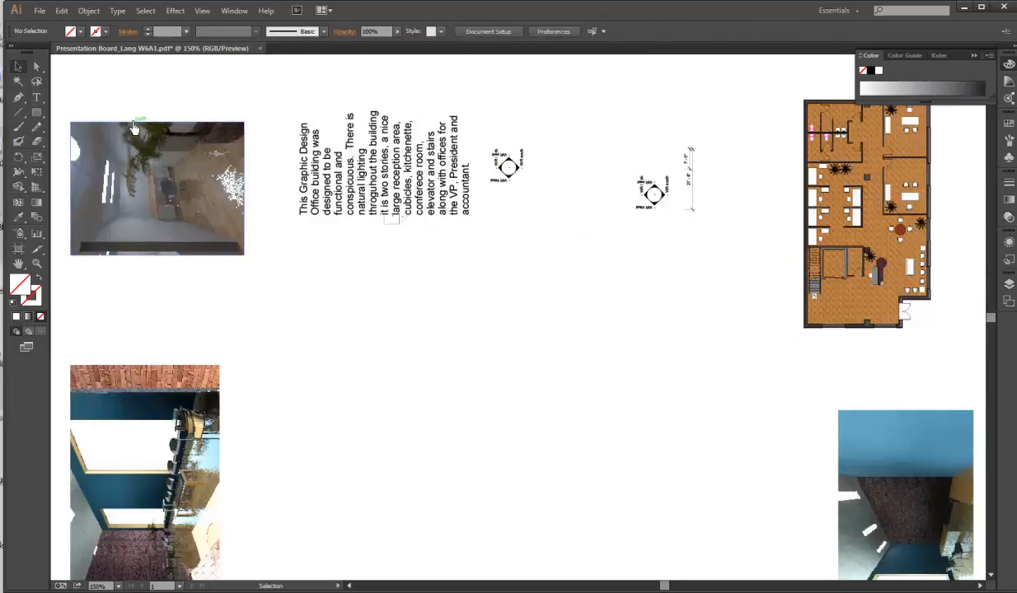
Step: Delete the two leftover elevation markers, the dimension line and the small empty frame below the description text
drag(721, 256, 486, 120)
key(Delete)
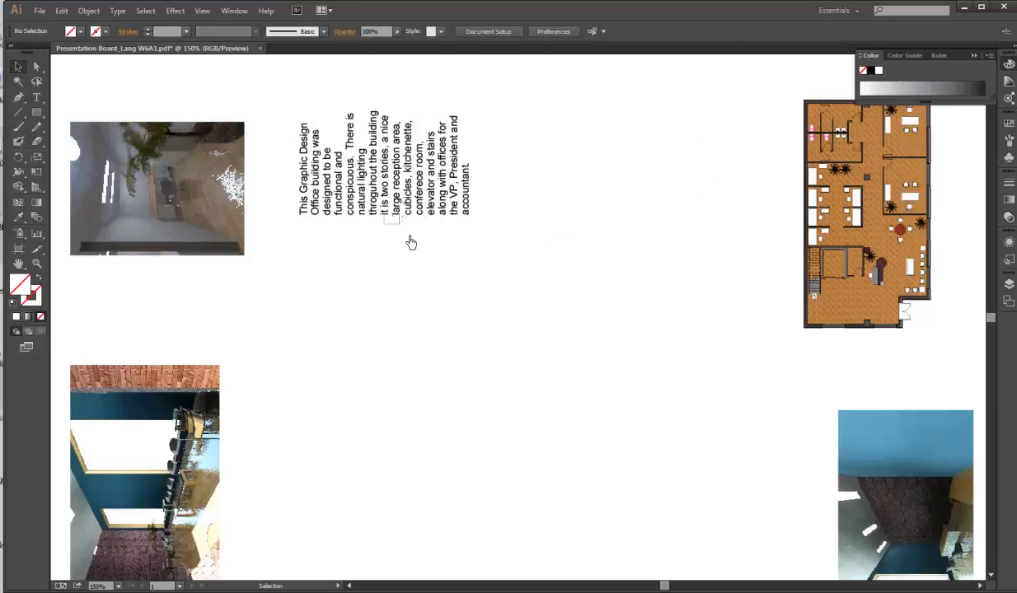
drag(398, 230, 398, 230)
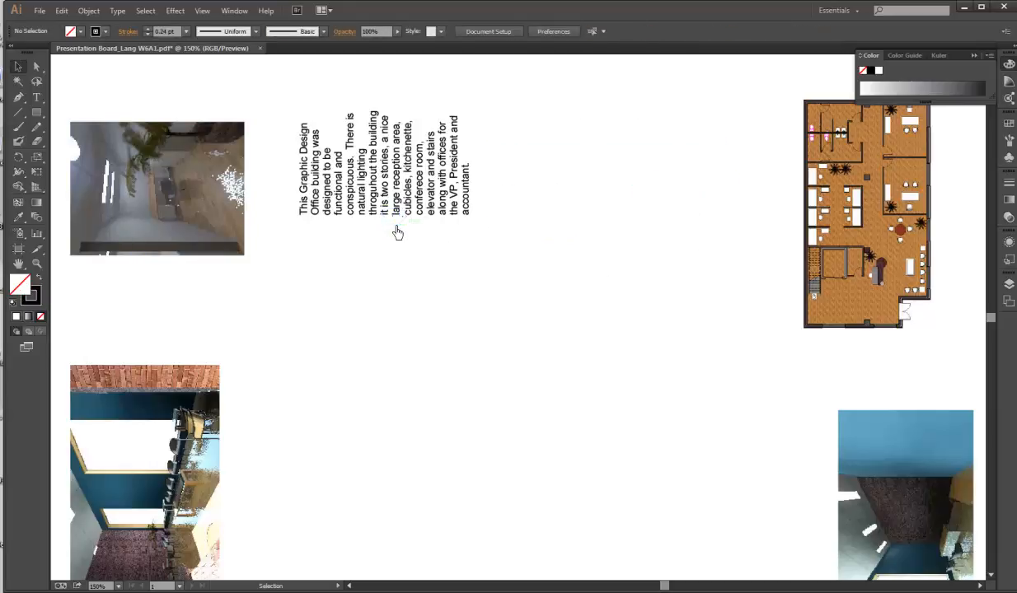
key(Delete)
Step: Rotate the whole description text a quarter turn clockwise to read horizontally and move it just left of the floor plan
click(419, 186)
click(516, 251)
drag(372, 118, 264, 99)
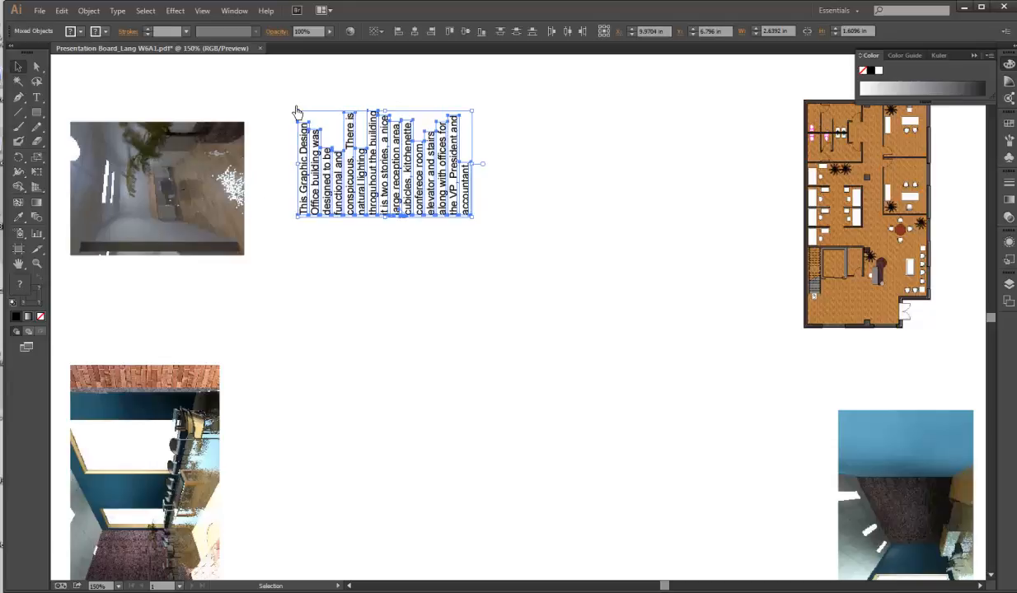
drag(297, 111, 478, 95)
drag(378, 174, 655, 266)
Step: Group all the lines of the description text into one object
click(89, 11)
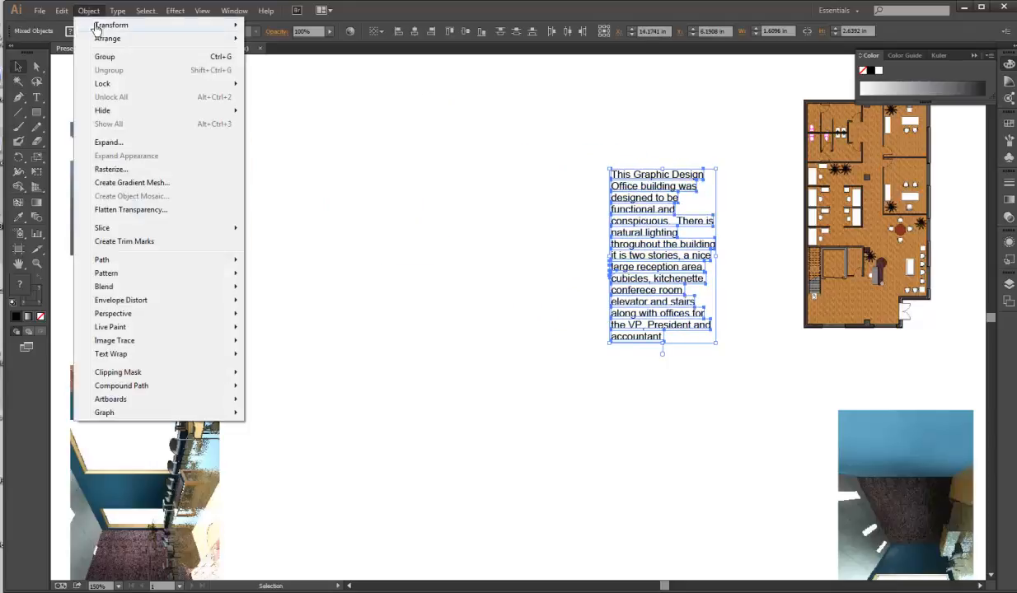
click(105, 57)
click(434, 268)
Step: Show the grid with the entire board in view
scroll(435, 267, down, 10)
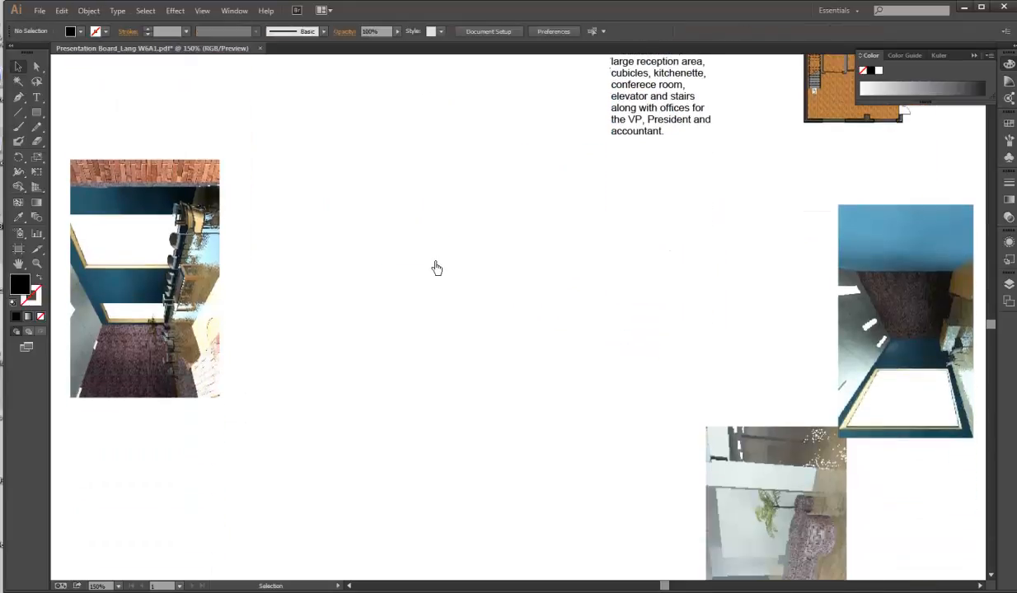
scroll(437, 269, down, 2)
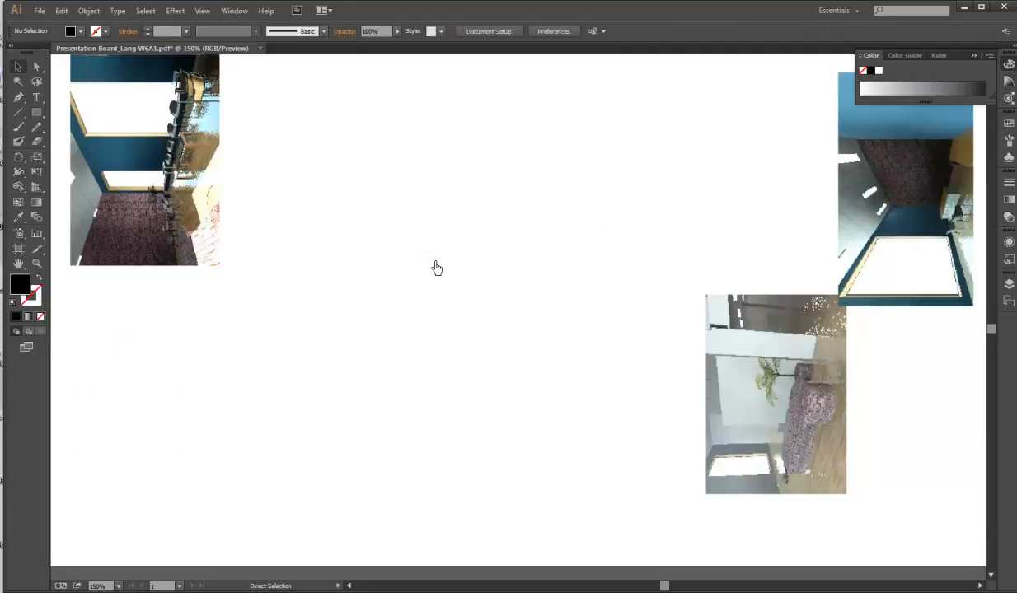
key(ctrl+minus)
key(ctrl+minus)
scroll(442, 280, up, 5)
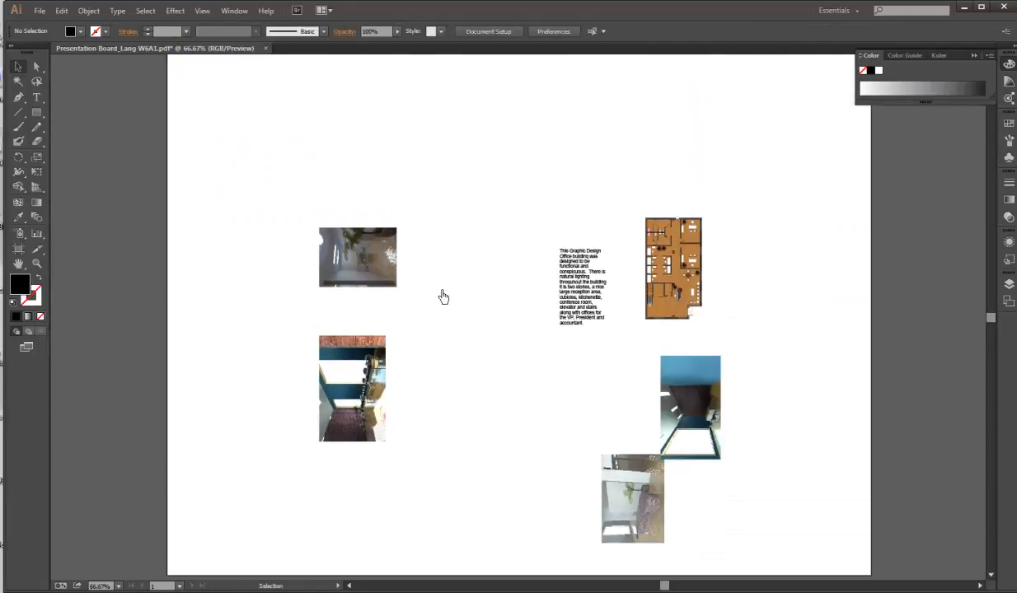
key(ctrl+minus)
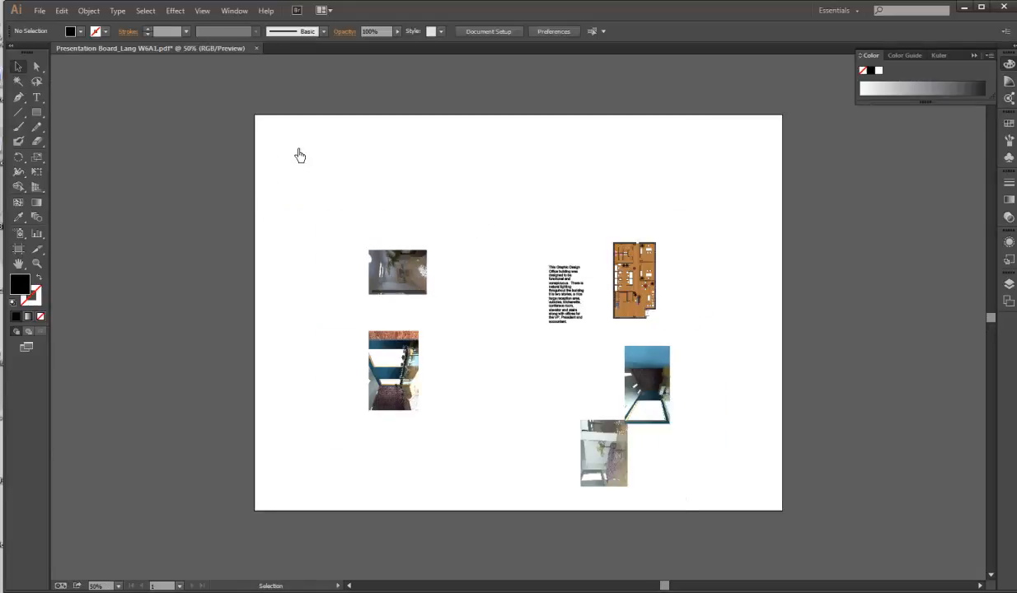
right_click(291, 87)
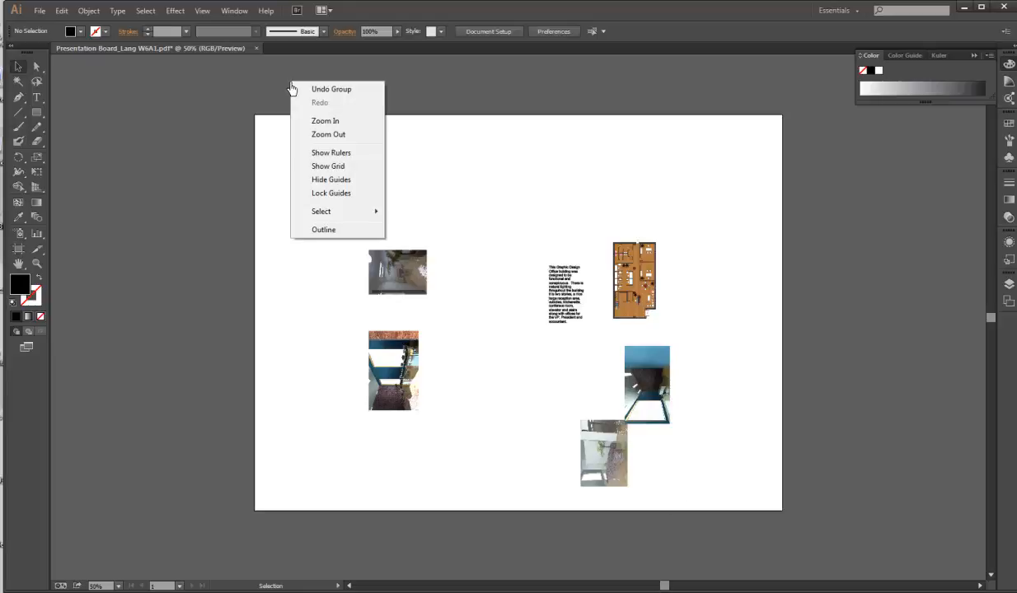
click(340, 167)
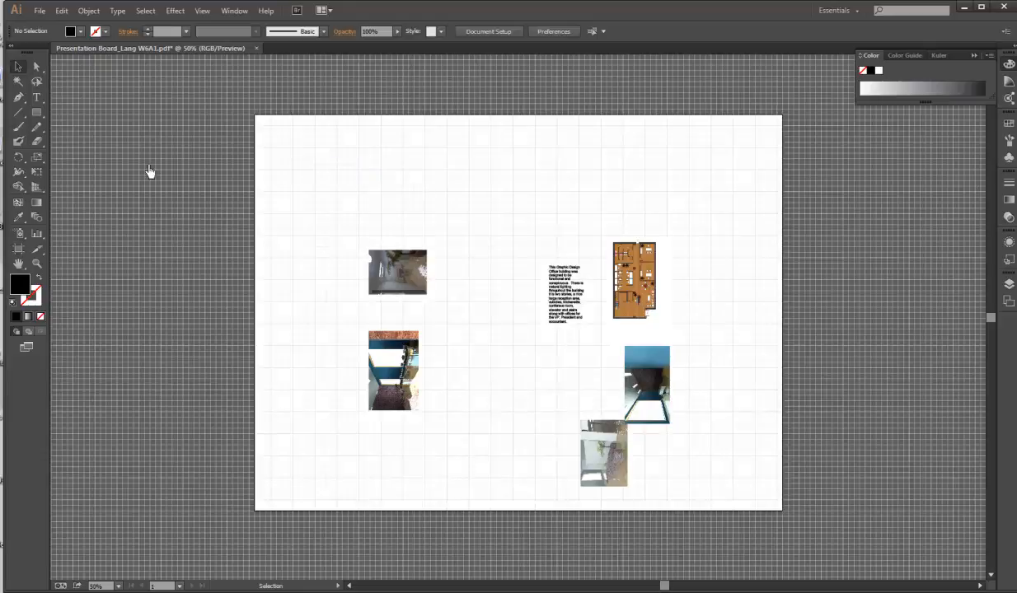
Step: Draw an unfilled border rectangle with a black 1 pt stroke inside the board edges, about 21.6 by 15.1 in
click(38, 278)
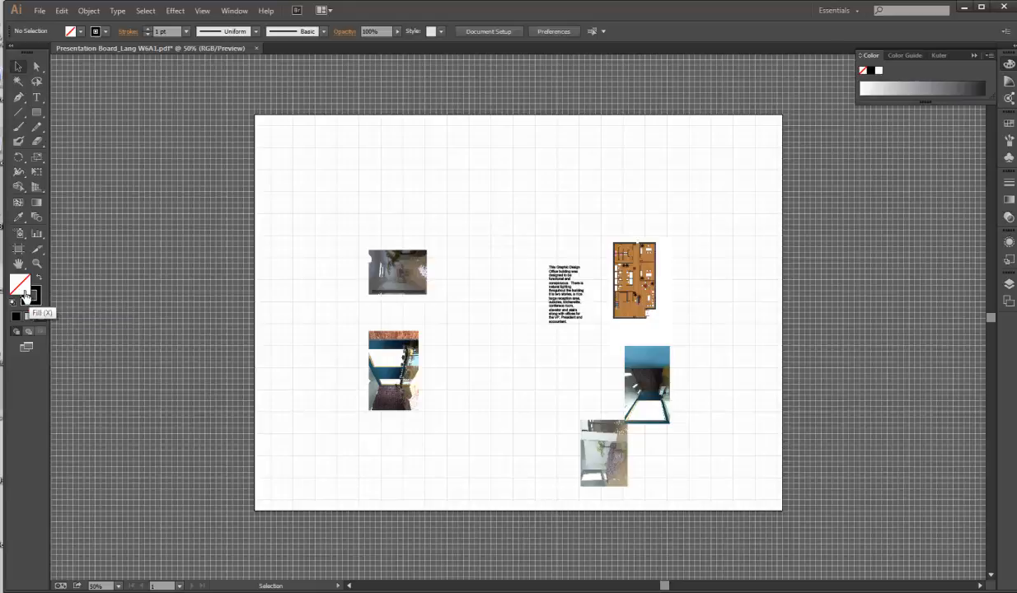
click(37, 114)
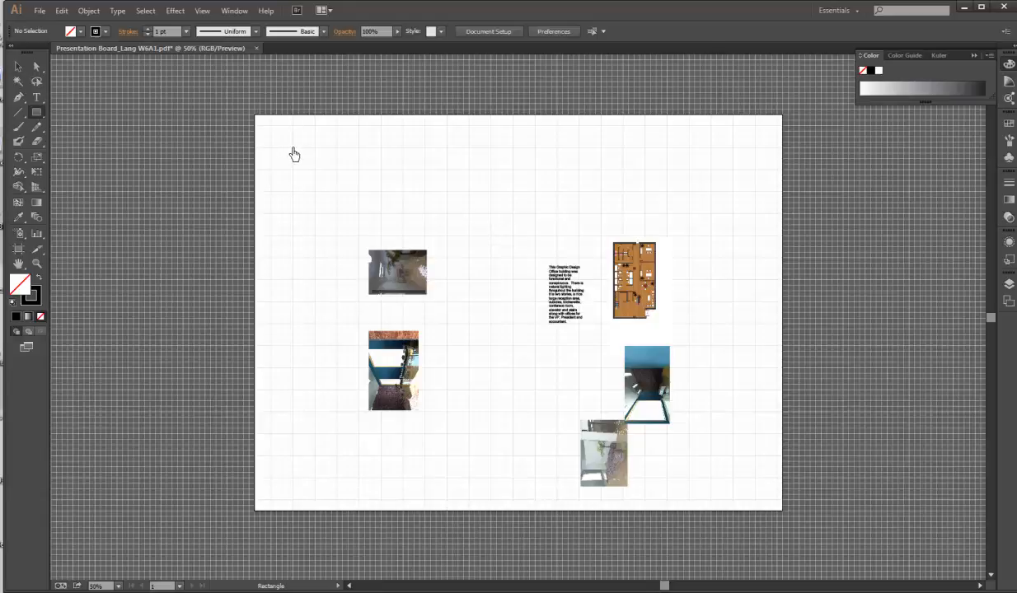
mouse_move(293, 148)
mouse_down()
mouse_move(717, 480)
mouse_move(755, 478)
mouse_up()
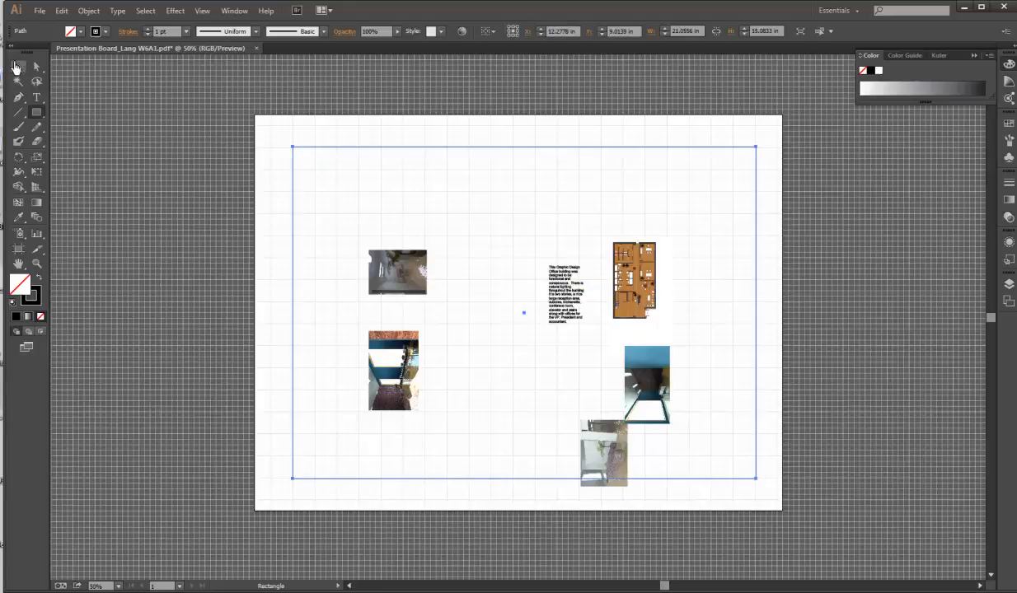
click(17, 66)
drag(293, 319, 283, 319)
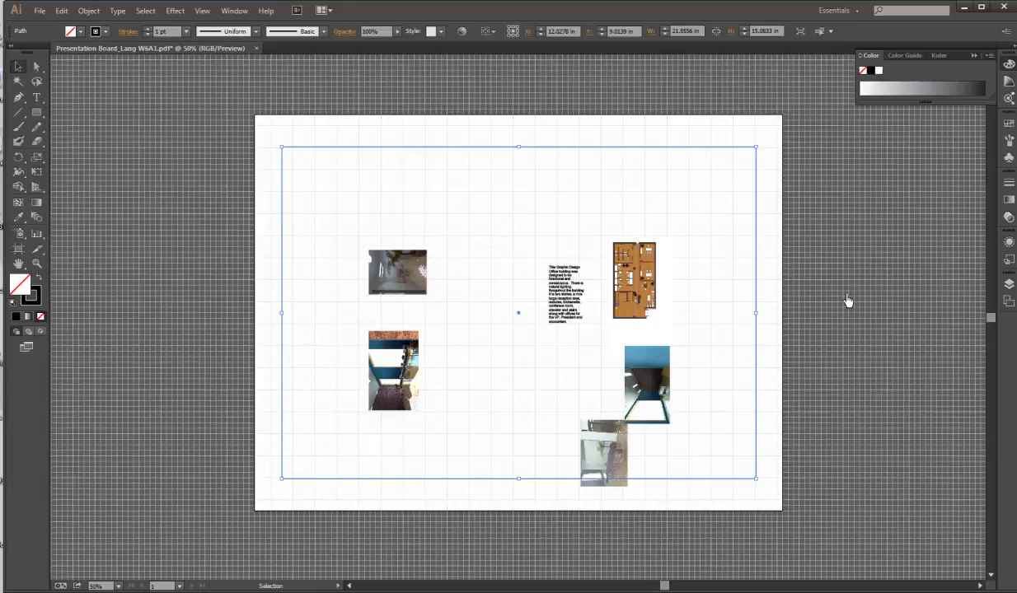
Step: Show the rulers and place vertical guides at 1 in and 23 in for the side margins
right_click(400, 86)
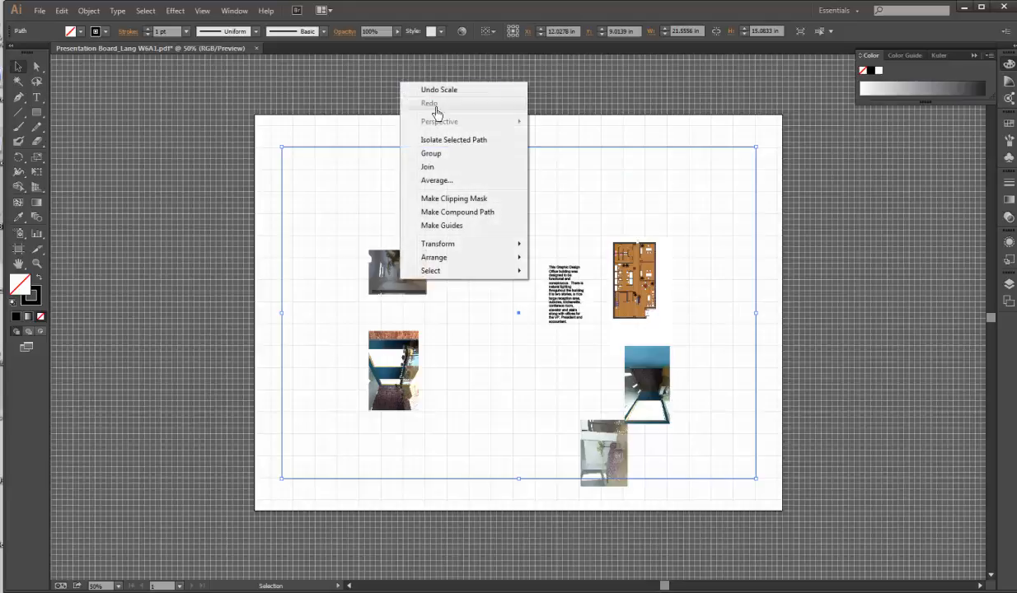
click(554, 95)
right_click(556, 92)
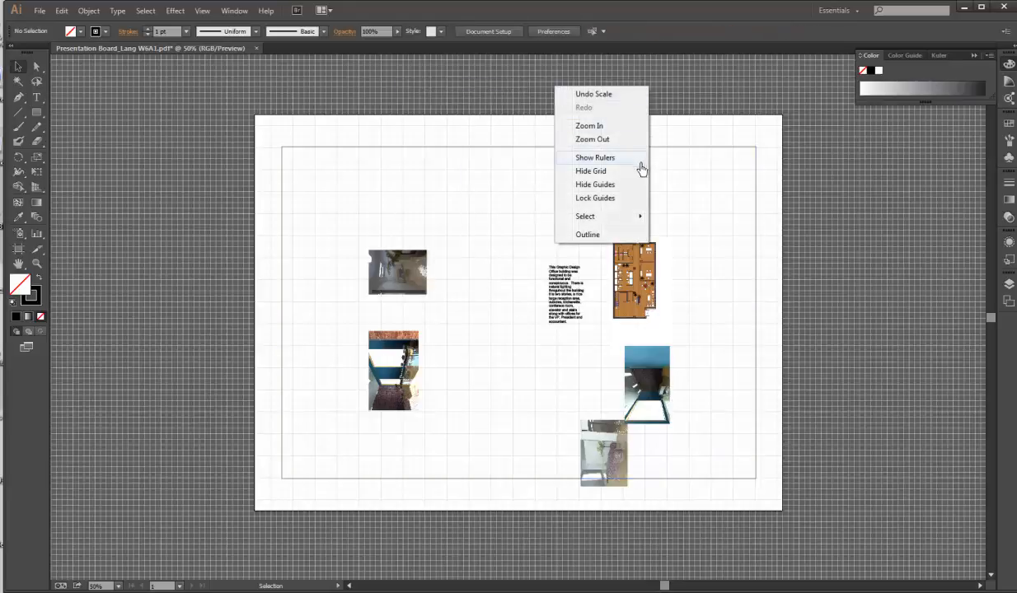
click(600, 159)
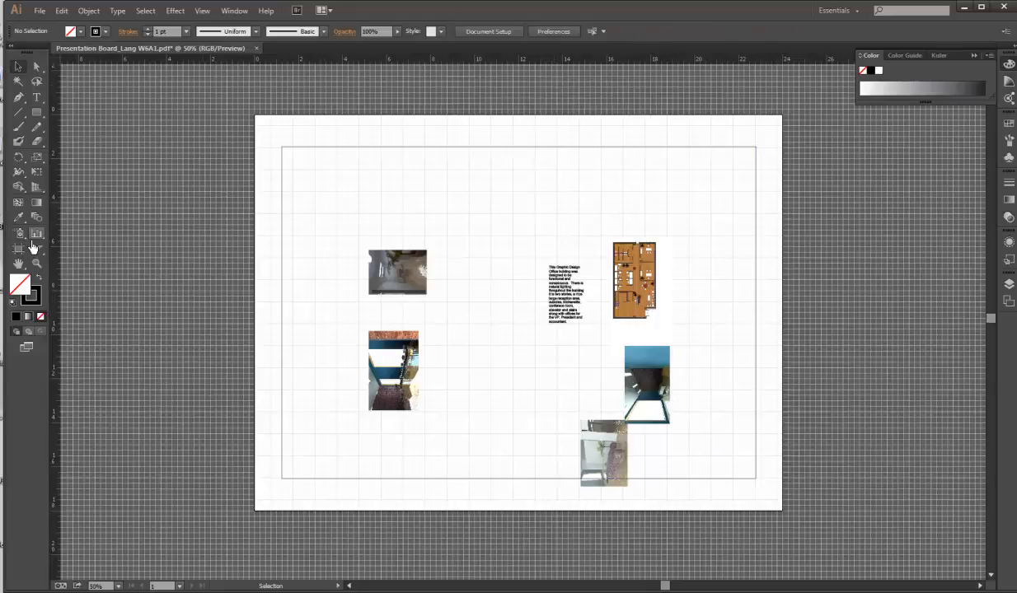
drag(7, 234, 276, 252)
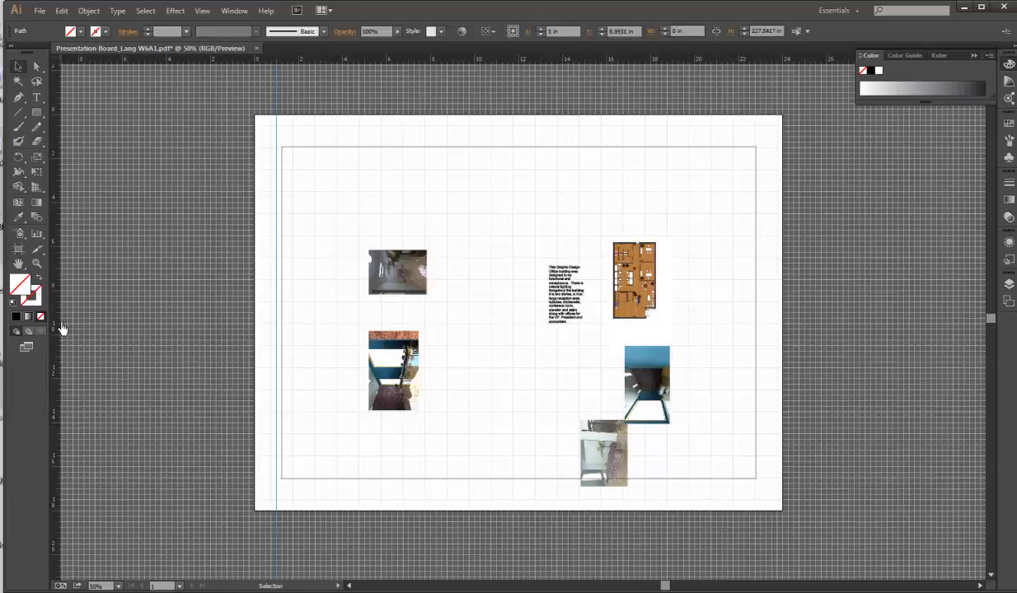
drag(53, 307, 760, 305)
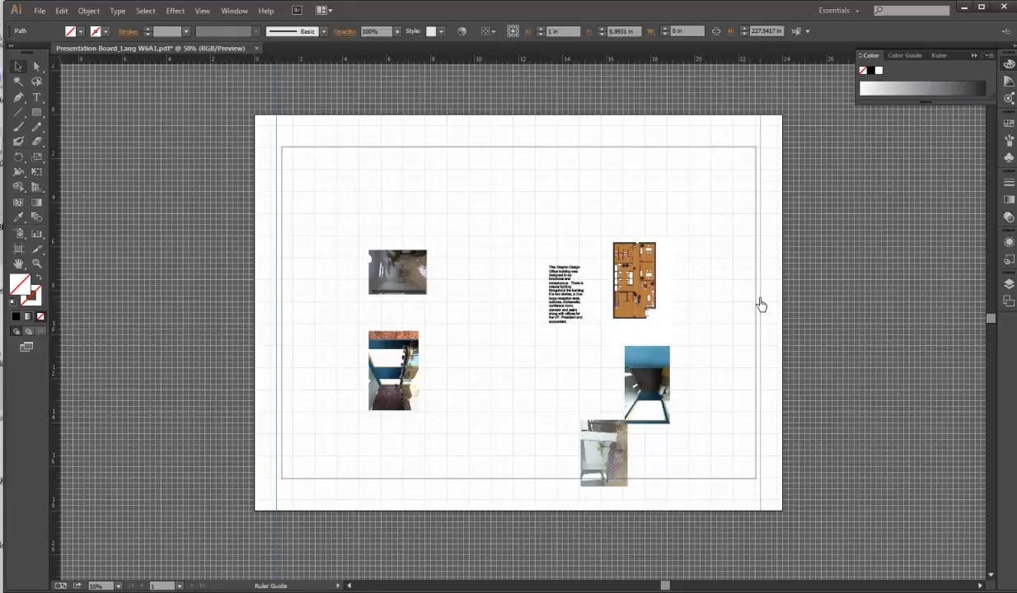
click(759, 305)
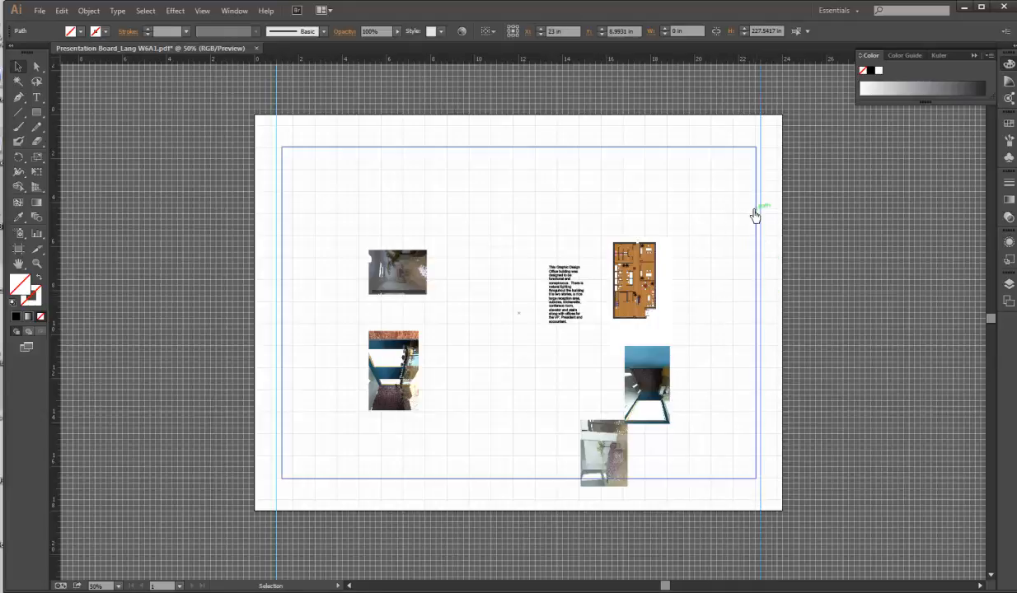
Step: Stretch the border rectangle's left and right edges out to the vertical guides at 1 in and 23 in
click(282, 268)
drag(283, 320, 276, 319)
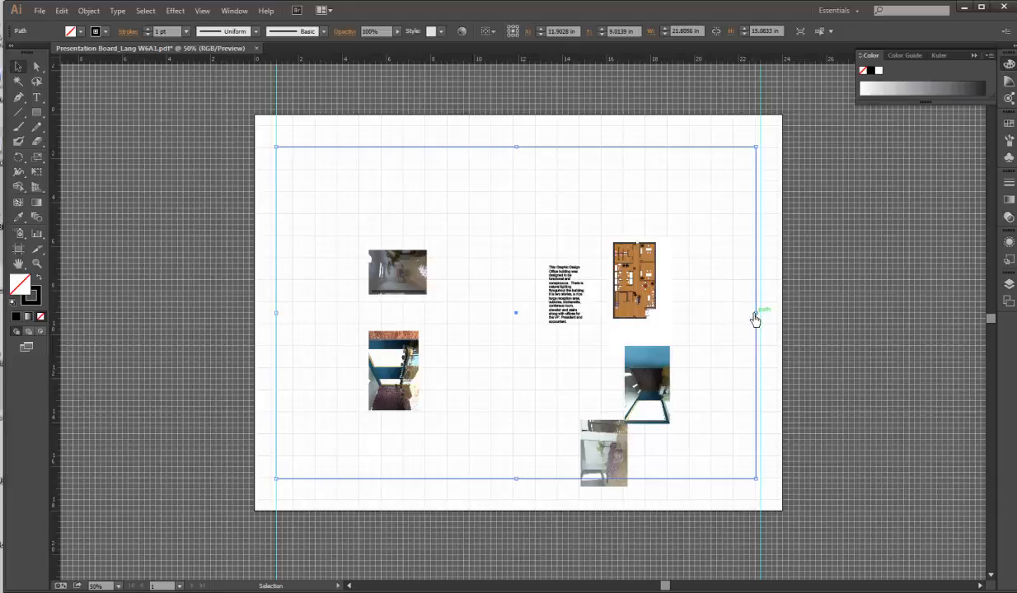
drag(756, 319, 763, 317)
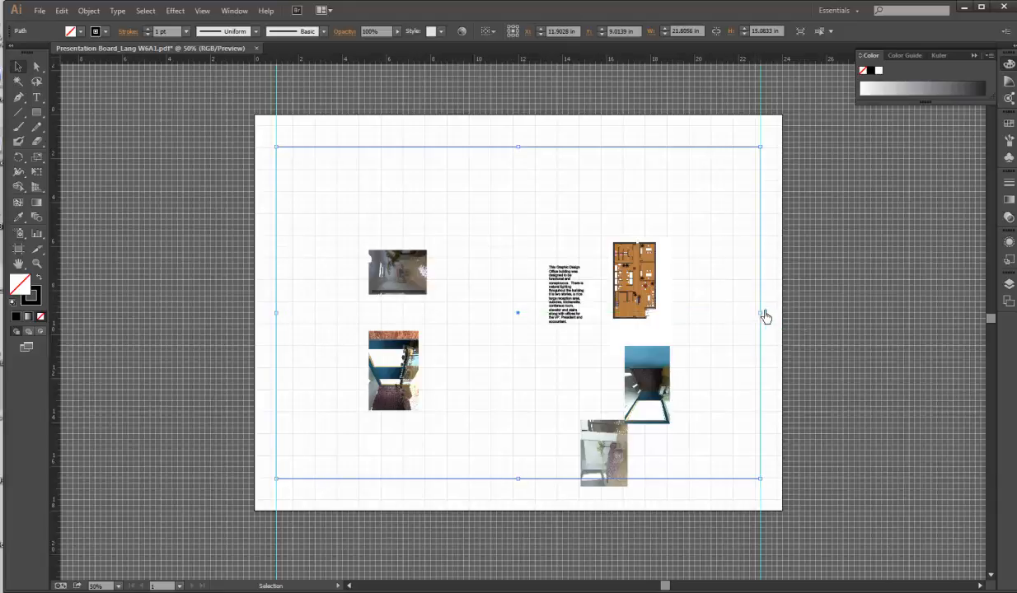
click(140, 213)
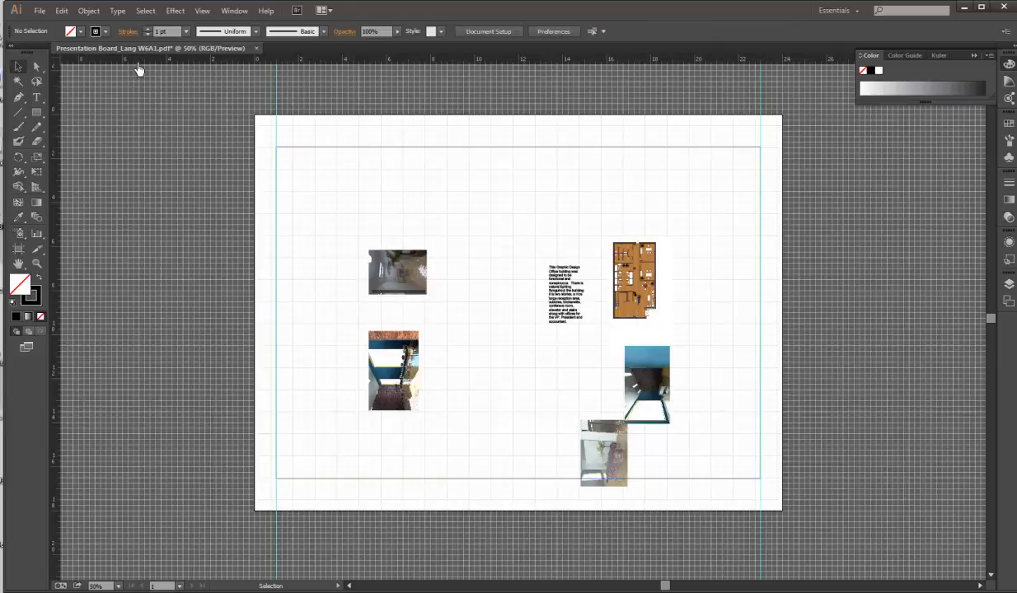
Step: Place a horizontal guide at 1 in below the board's top edge and stretch the border rectangle's top edge up to it
drag(139, 62, 138, 145)
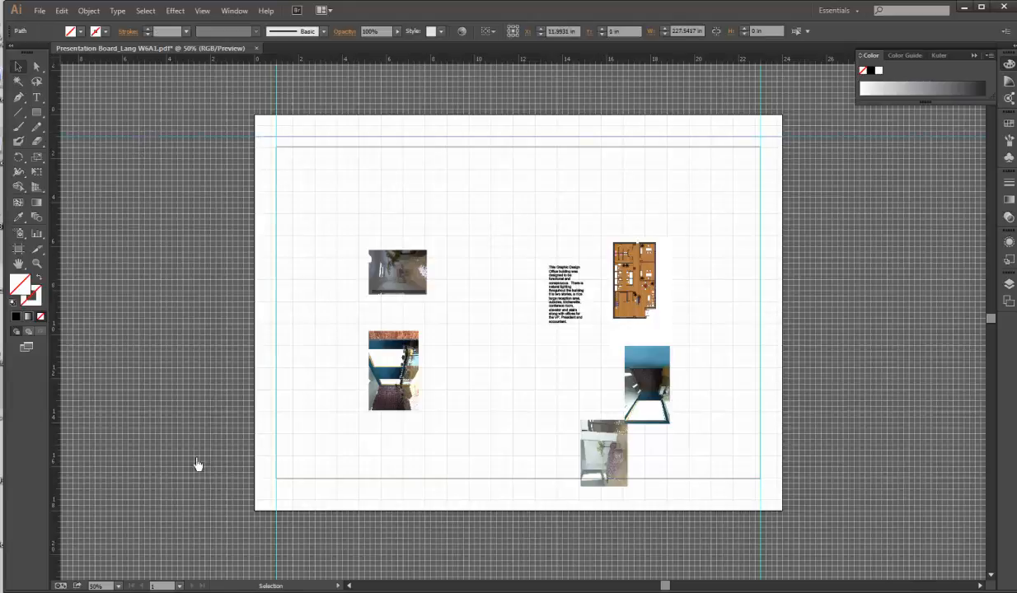
click(557, 148)
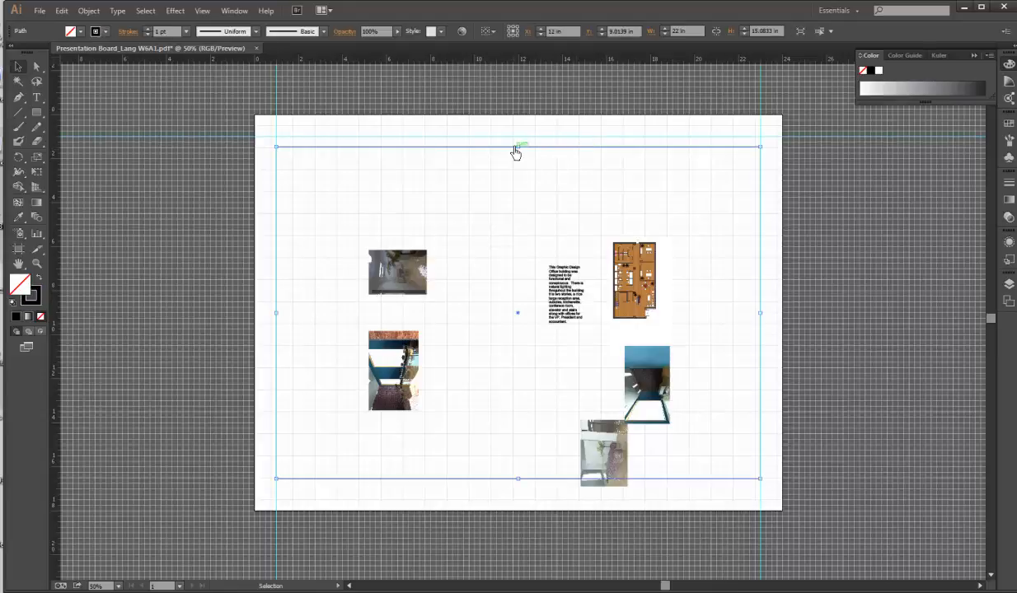
drag(519, 147, 517, 137)
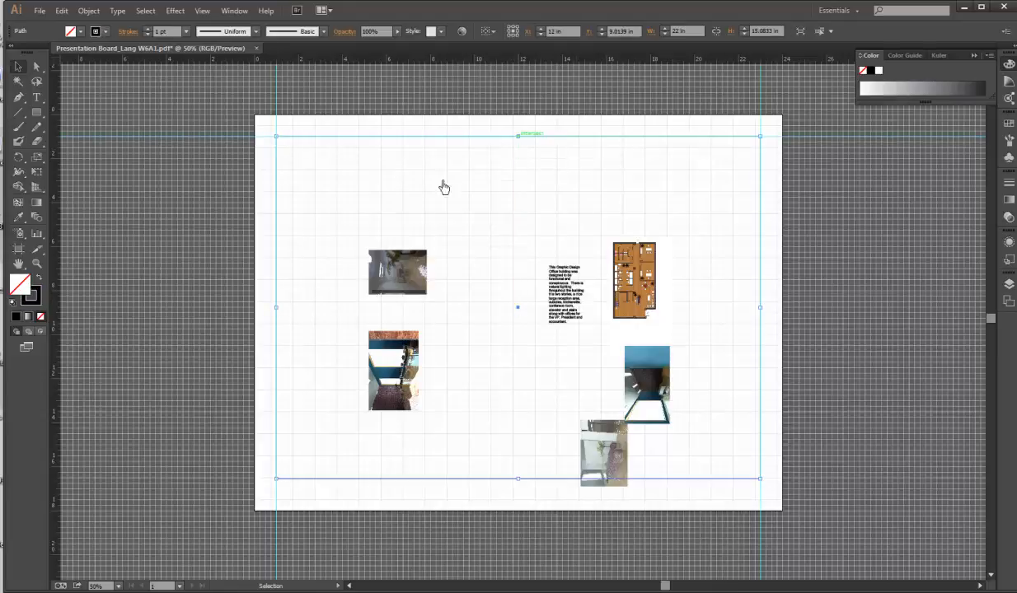
click(212, 239)
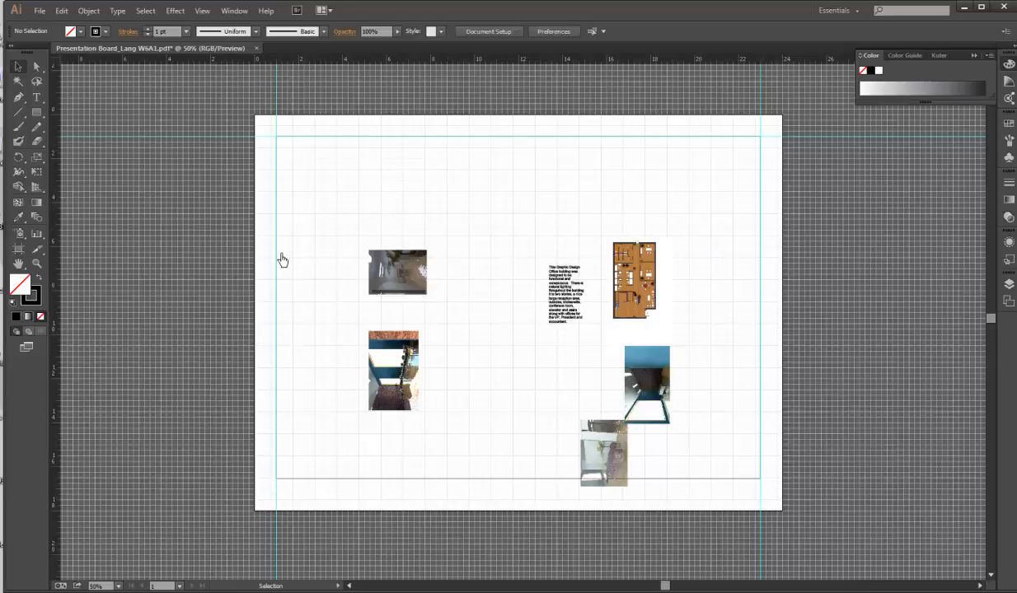
Step: Start Split Into Grid on the border rectangle with preview on and set the number of rows to 10
click(339, 477)
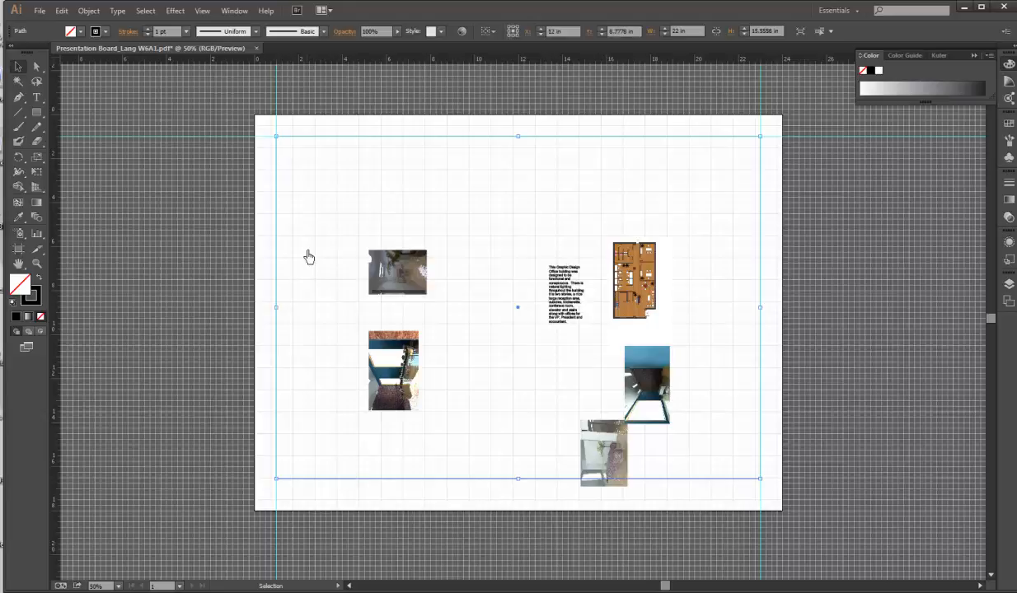
click(89, 11)
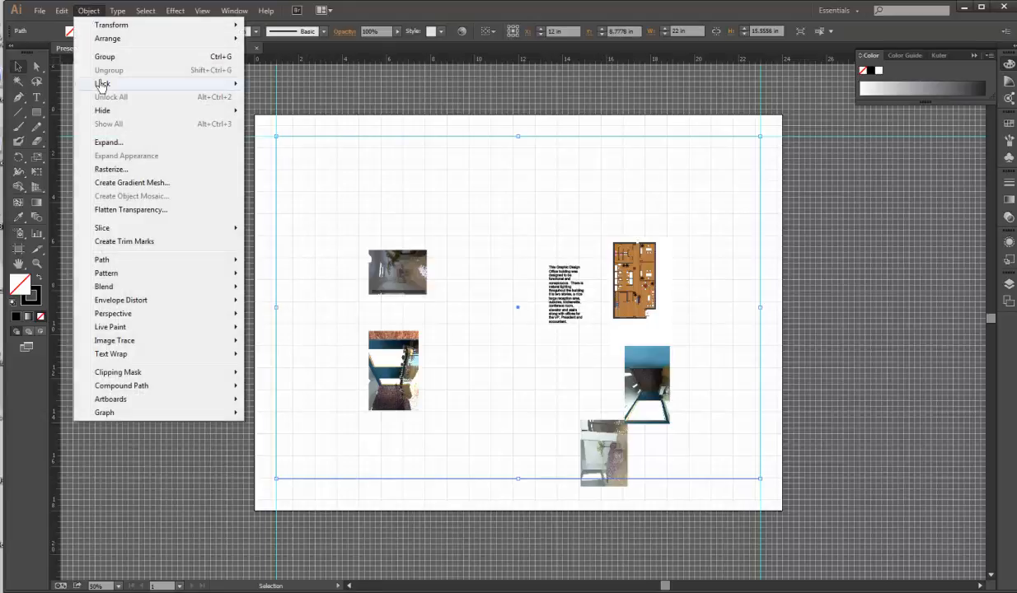
mouse_move(145, 265)
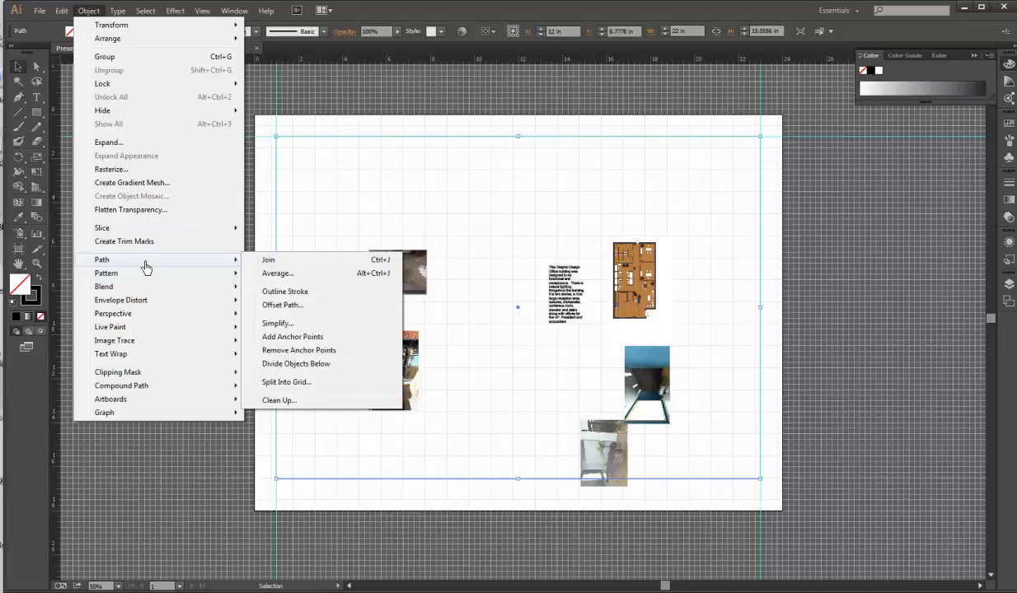
click(287, 384)
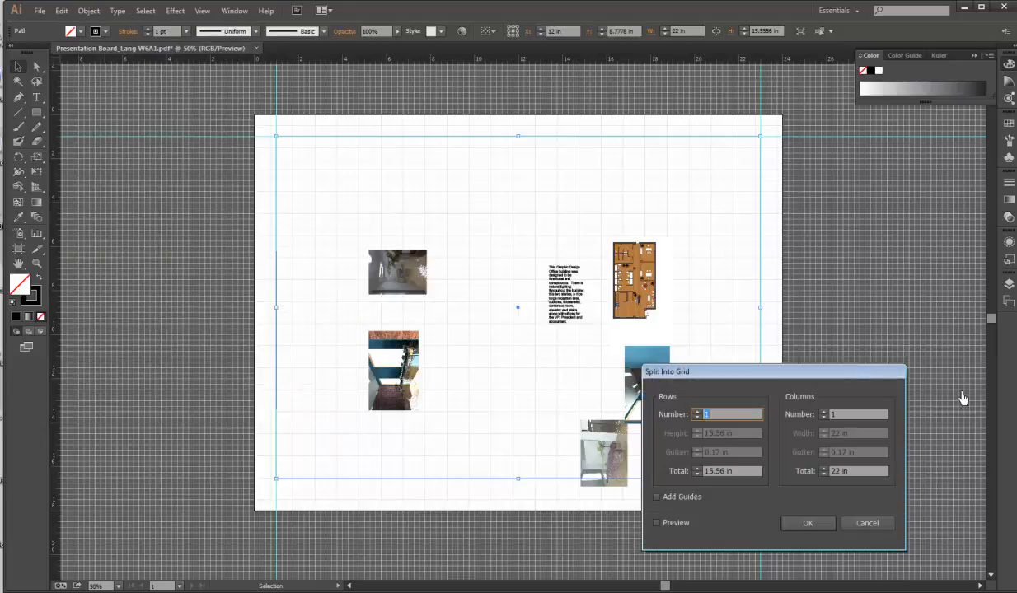
click(658, 524)
drag(806, 370, 947, 303)
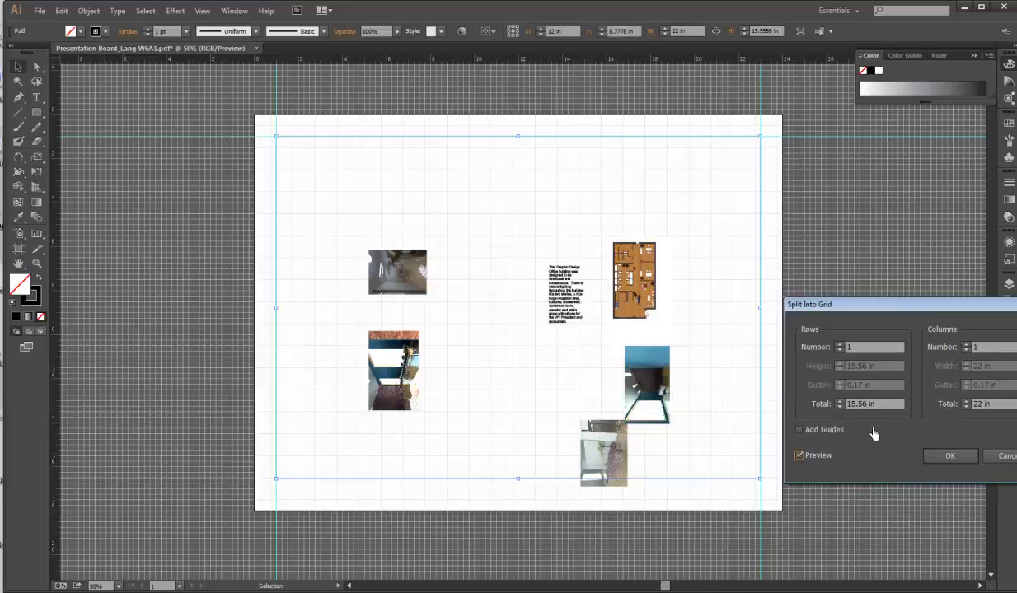
click(840, 344)
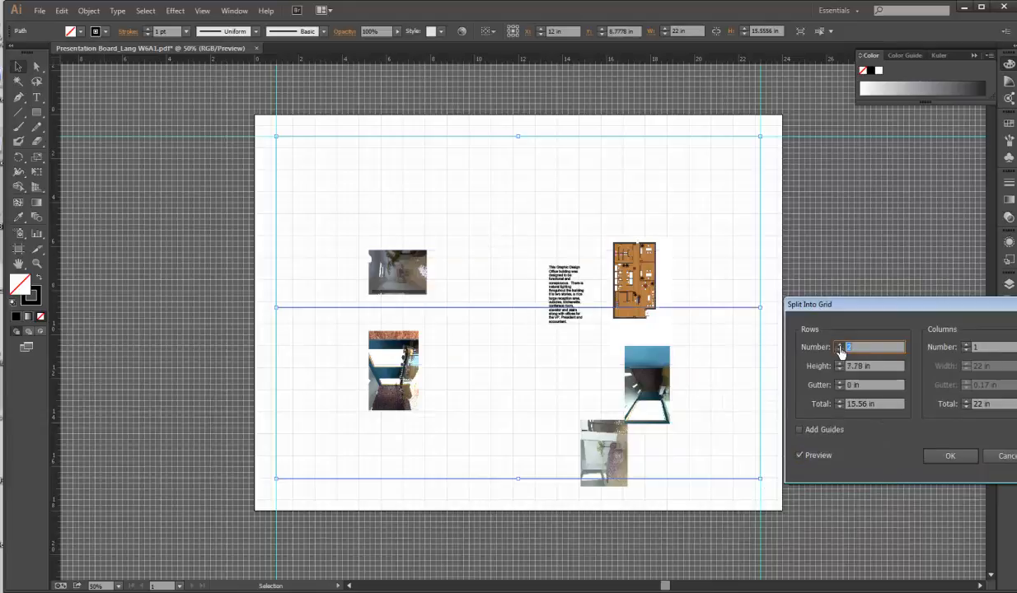
click(840, 344)
click(839, 345)
click(839, 345)
click(839, 344)
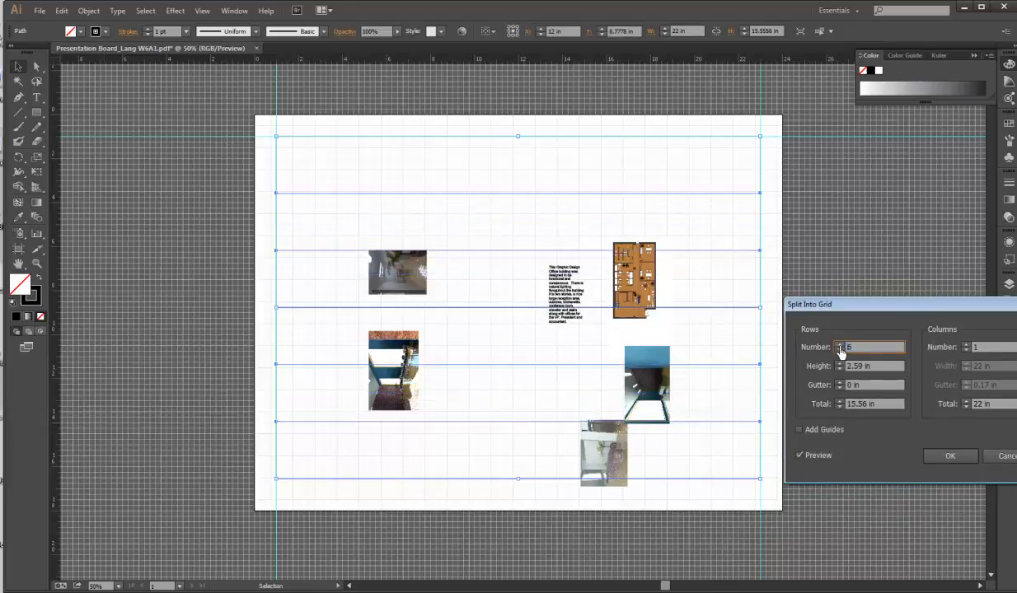
click(839, 345)
click(839, 345)
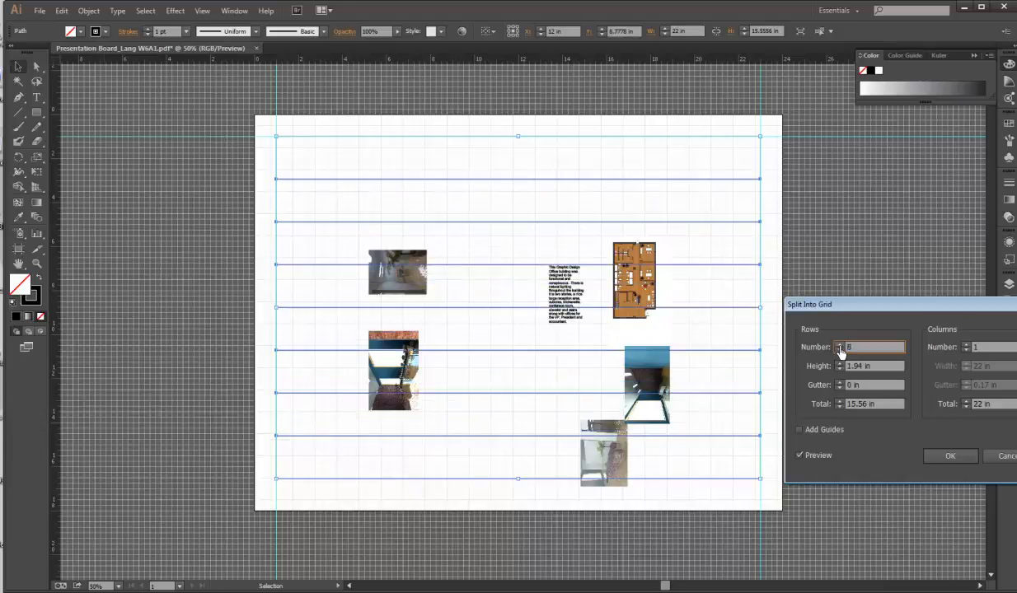
click(840, 346)
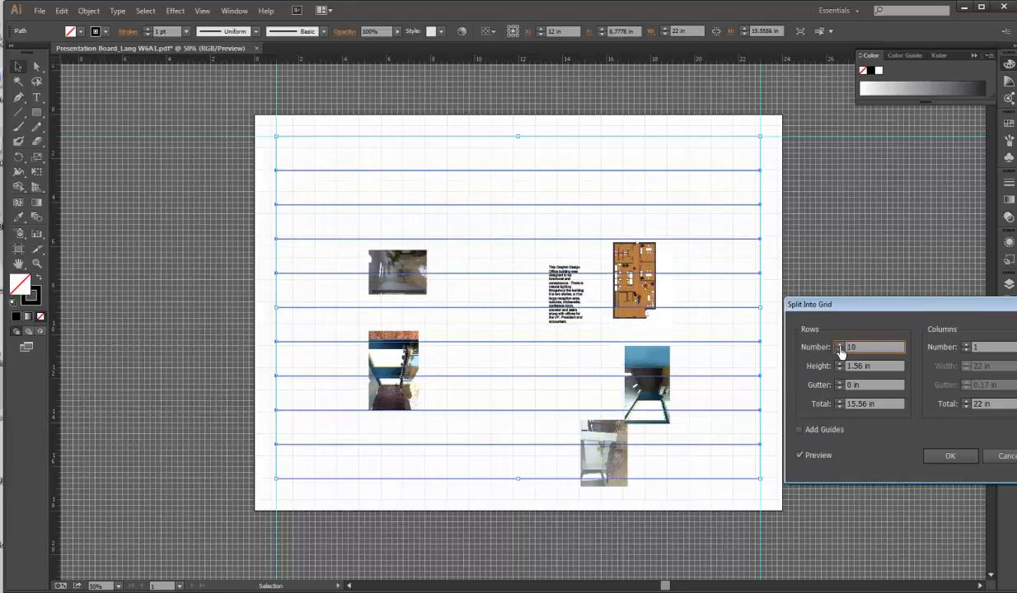
Step: Set the number of columns in the grid split to 12
click(966, 345)
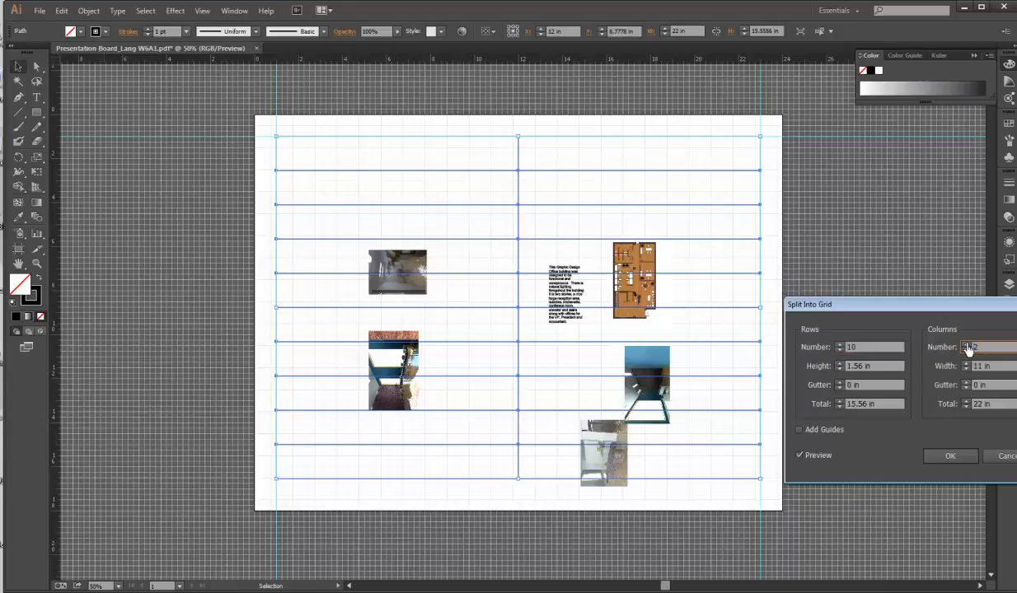
click(967, 346)
click(967, 345)
click(967, 345)
click(967, 346)
click(967, 345)
click(967, 345)
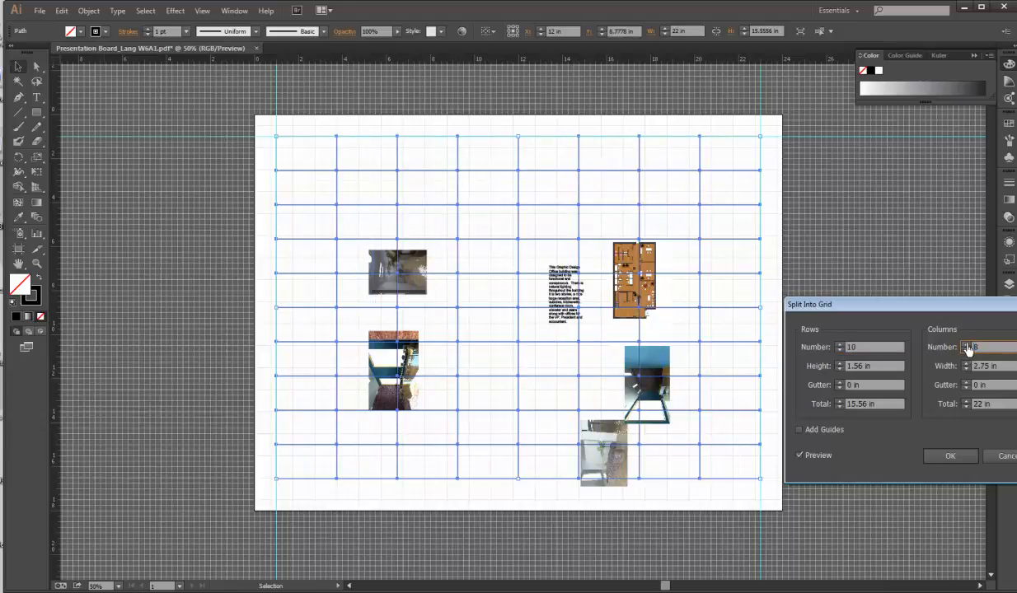
click(966, 345)
click(966, 346)
click(967, 345)
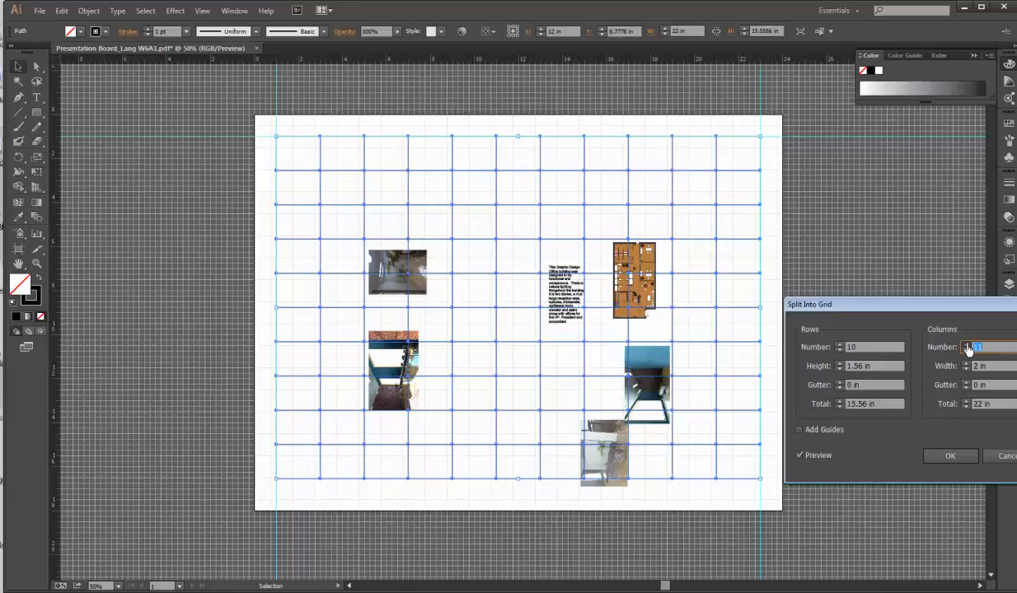
click(967, 345)
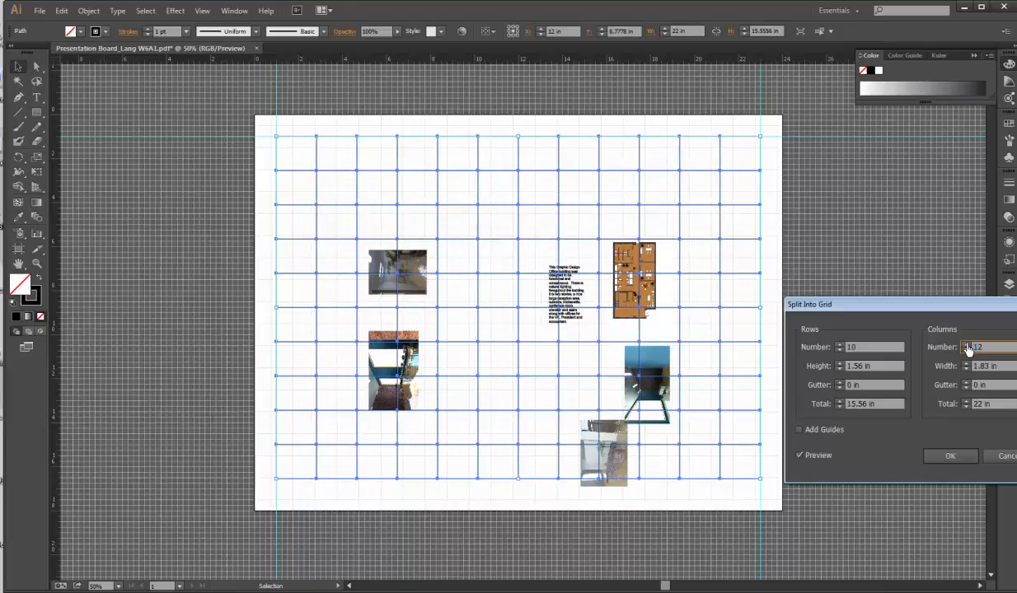
Step: Set the row and column gutters to 0.2 in, add guides, and apply the grid split
click(840, 383)
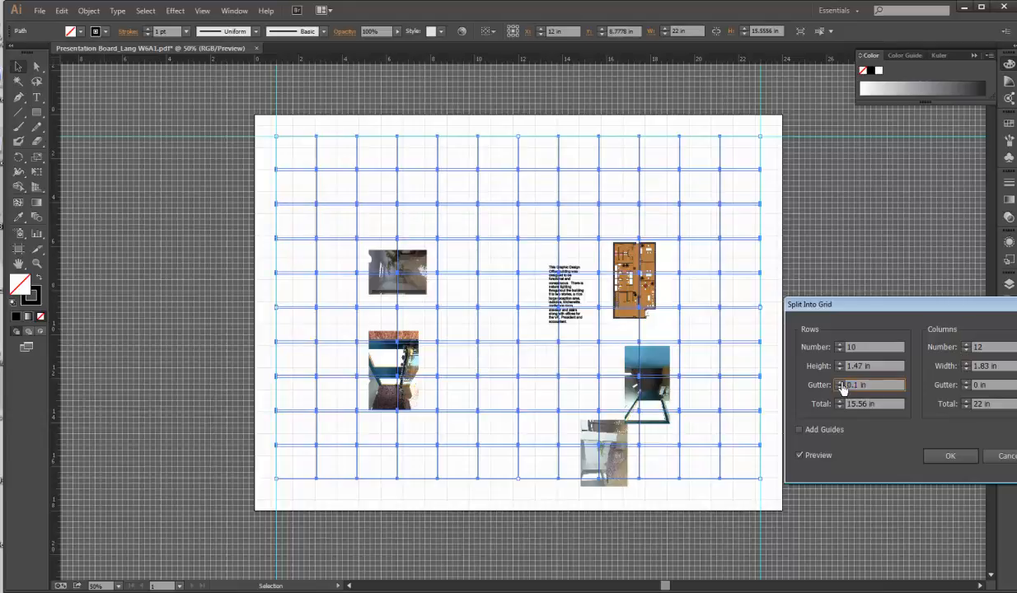
click(967, 382)
click(966, 382)
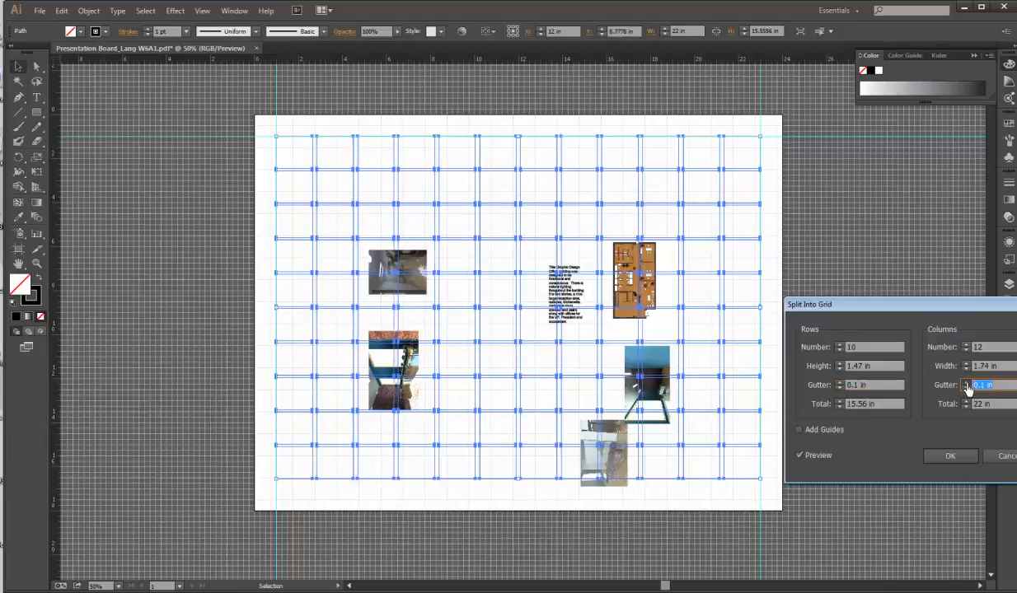
click(839, 383)
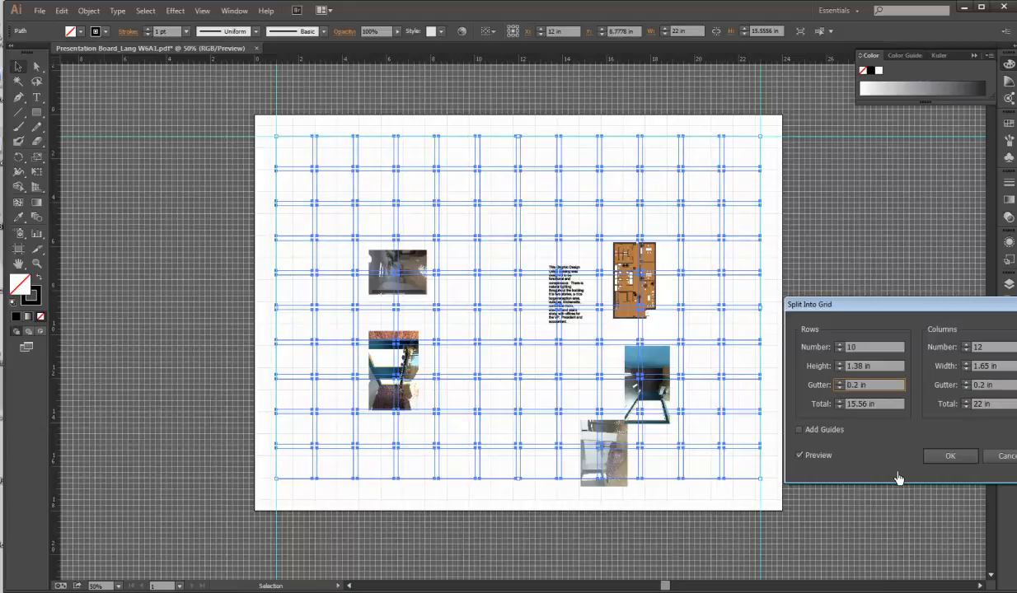
click(804, 433)
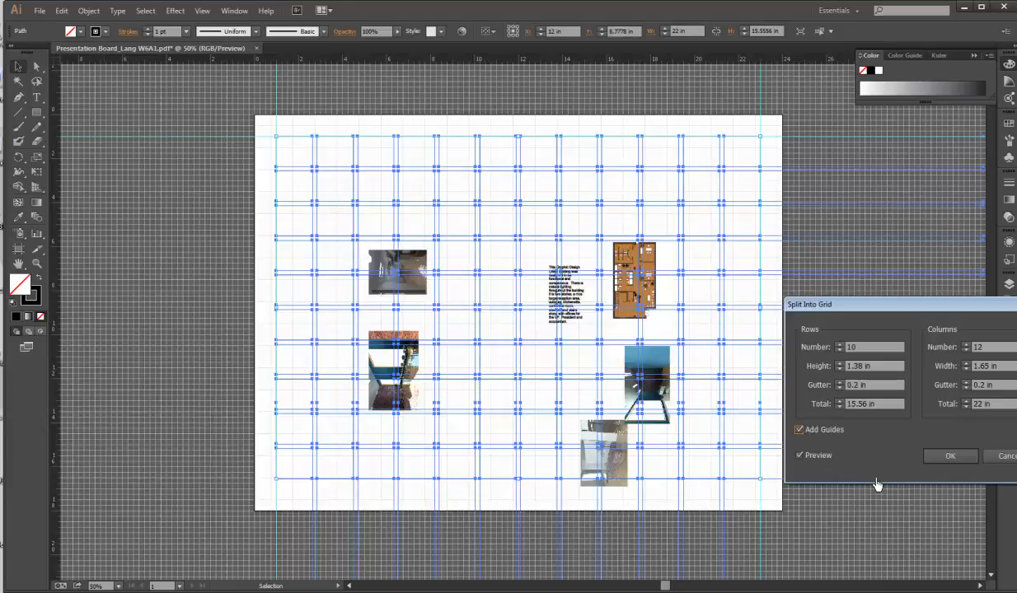
click(961, 458)
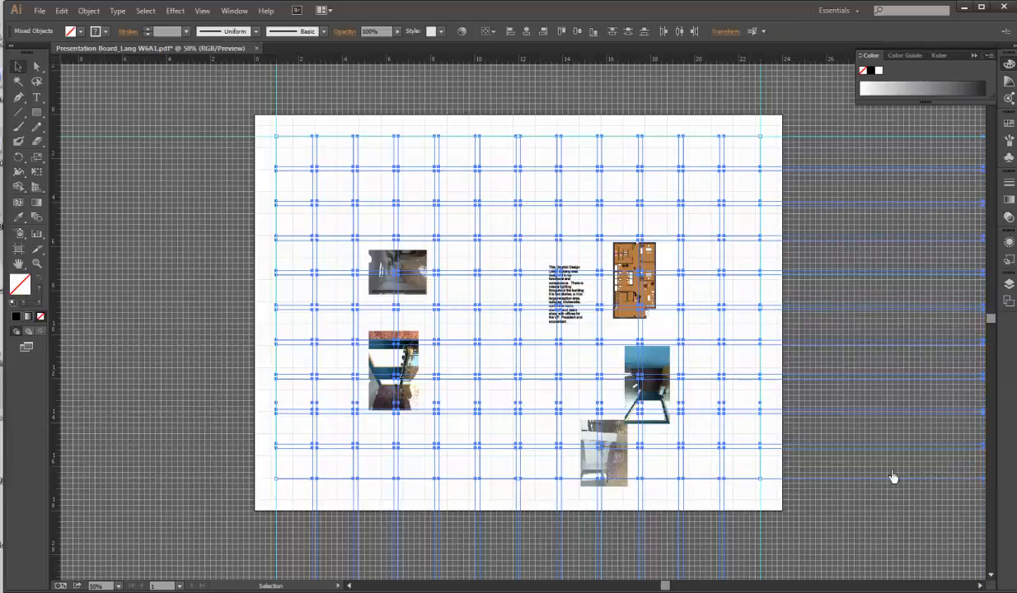
click(831, 522)
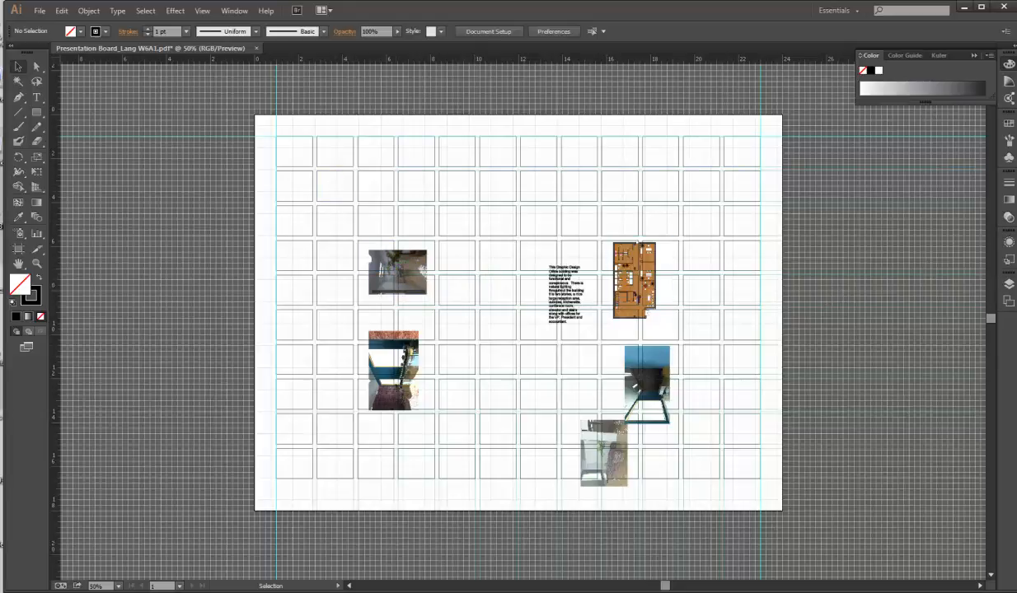
Step: Show the layers and move the floor plan, description text and two nearby room images off the board's right side
click(1010, 287)
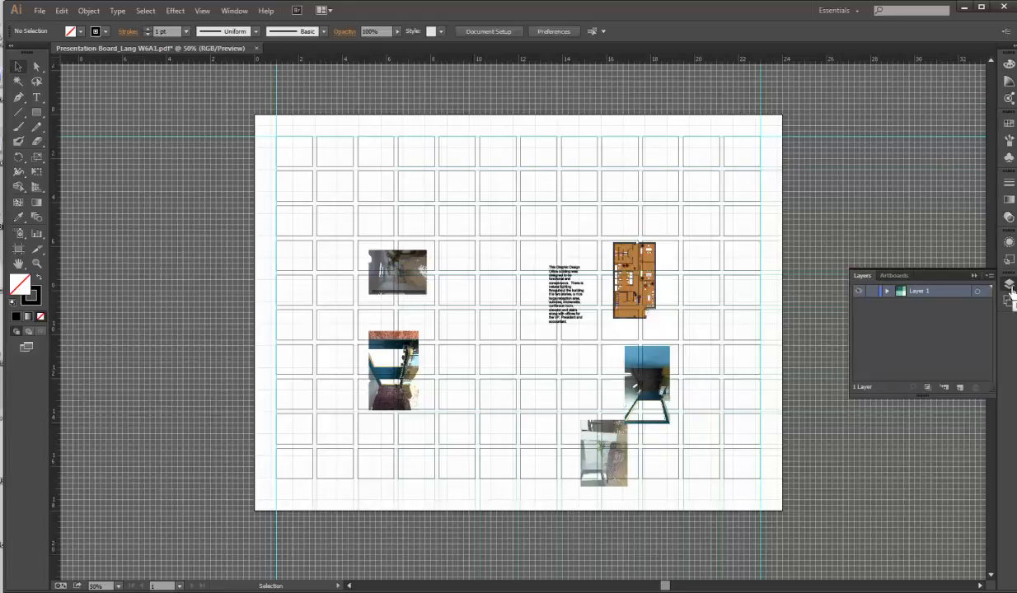
click(593, 482)
drag(593, 468, 836, 491)
drag(656, 363, 909, 465)
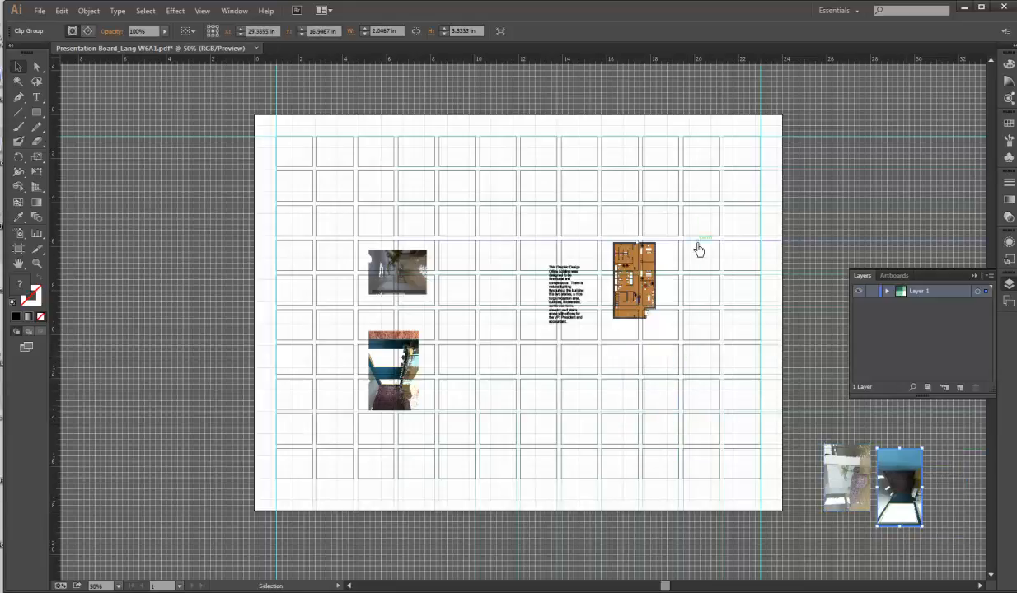
drag(651, 264, 853, 177)
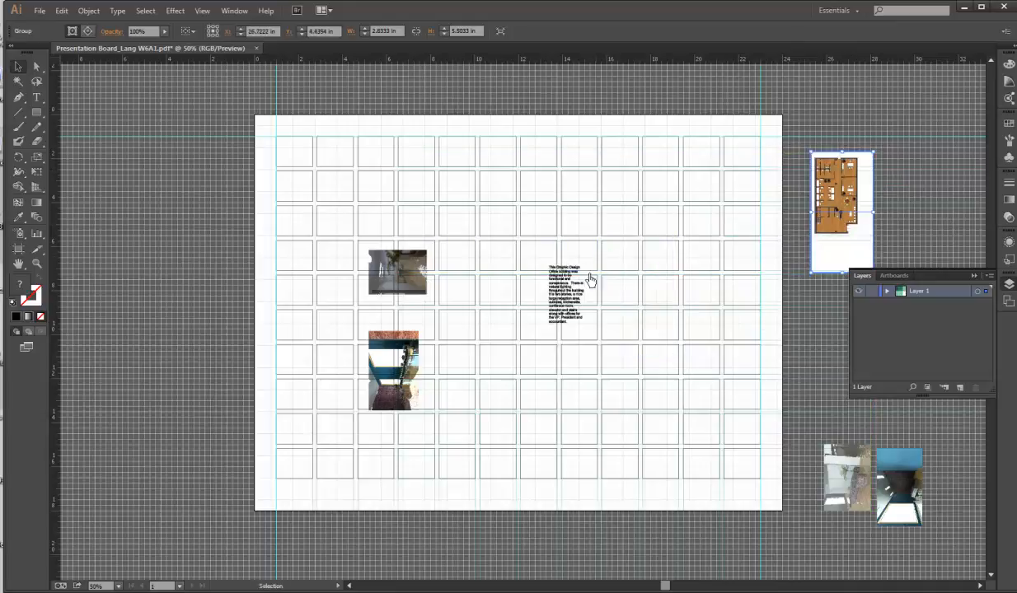
click(568, 295)
drag(570, 296, 815, 380)
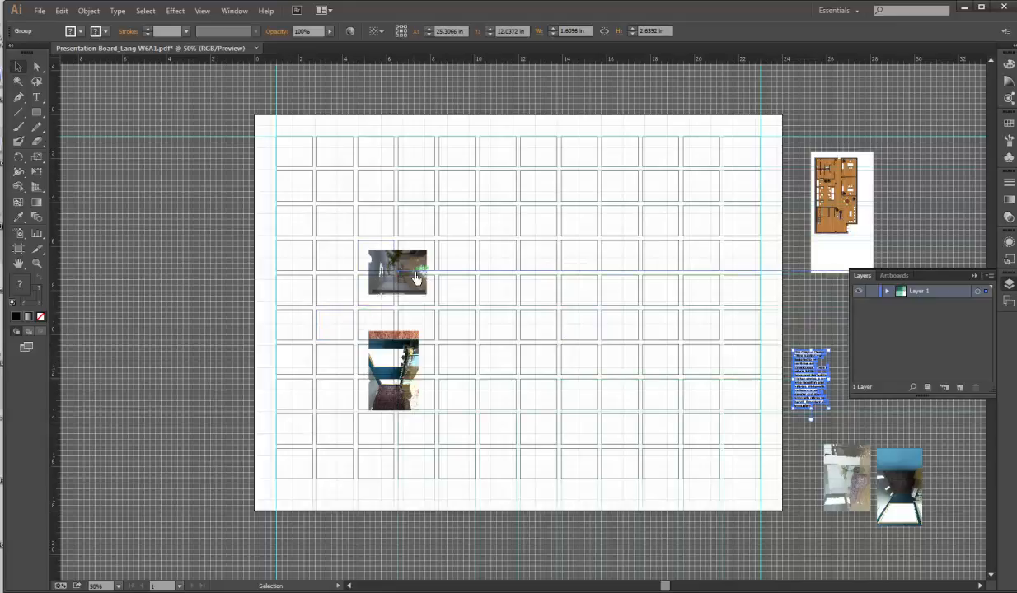
Step: Move the two remaining room images off the board's left side and deselect them
drag(416, 285, 227, 290)
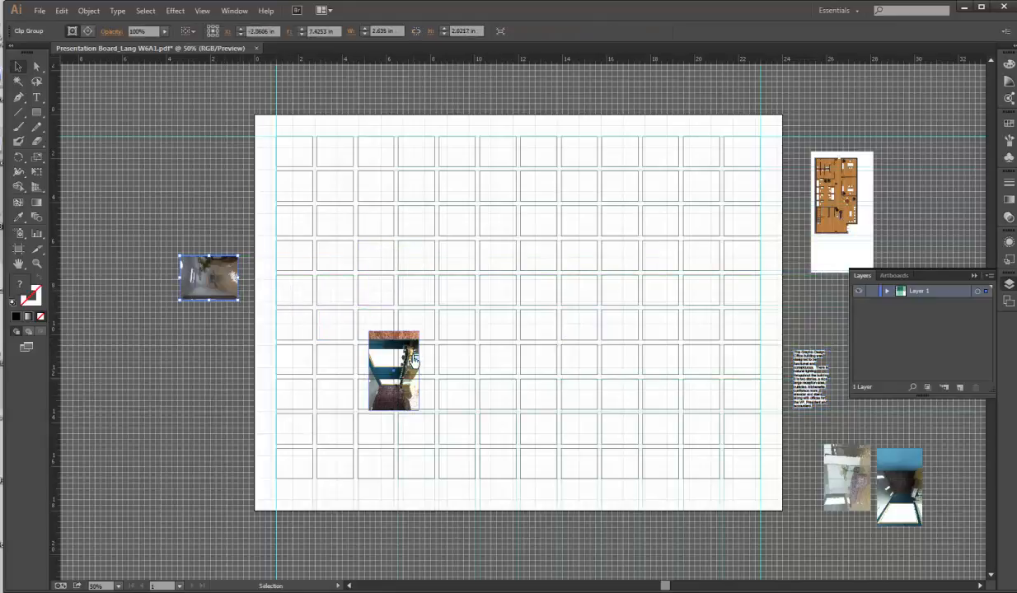
drag(398, 387, 198, 394)
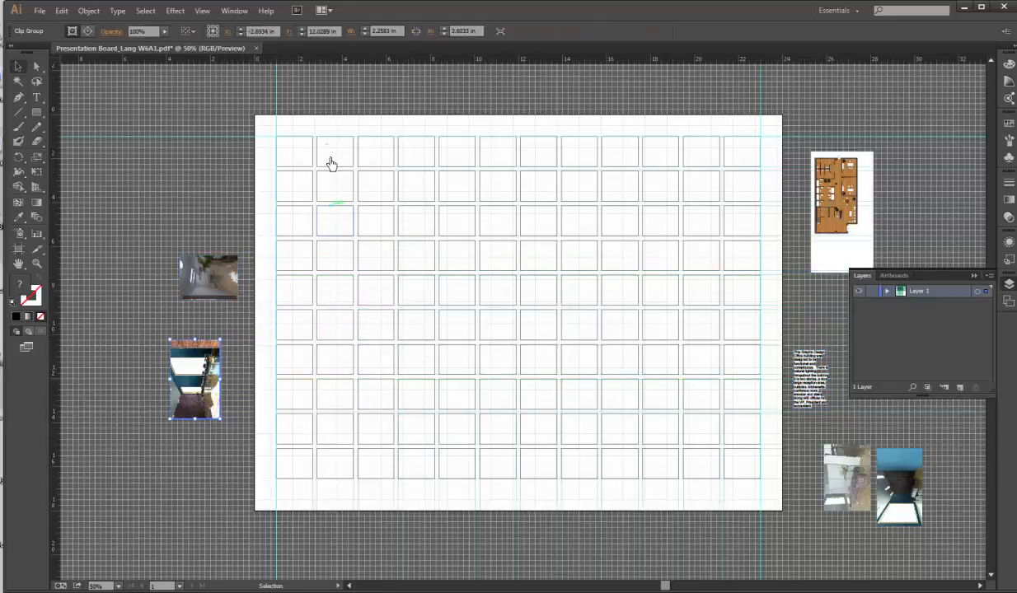
click(434, 94)
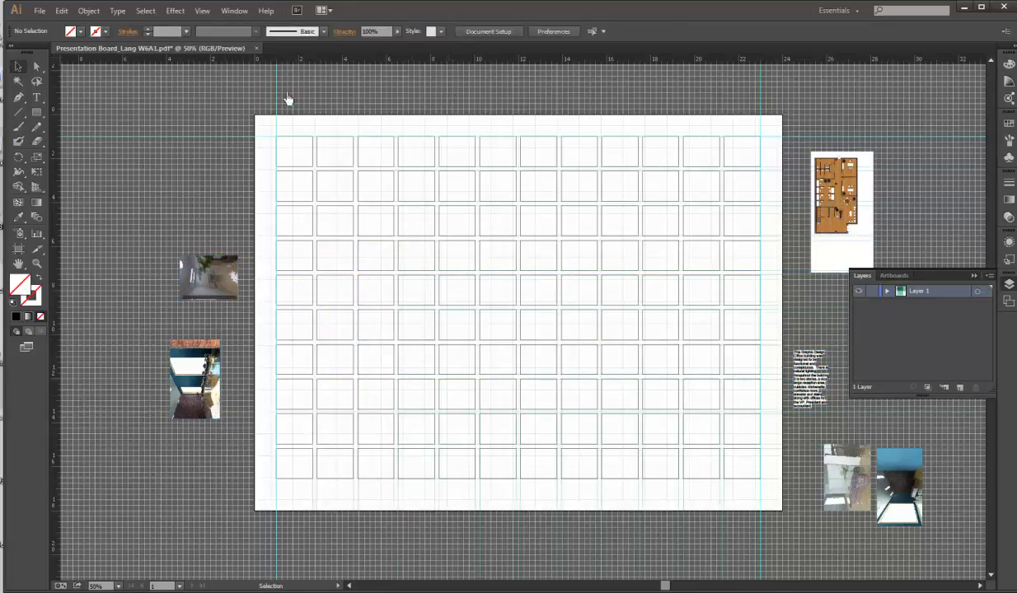
Step: Lock the guides and hide them
right_click(201, 155)
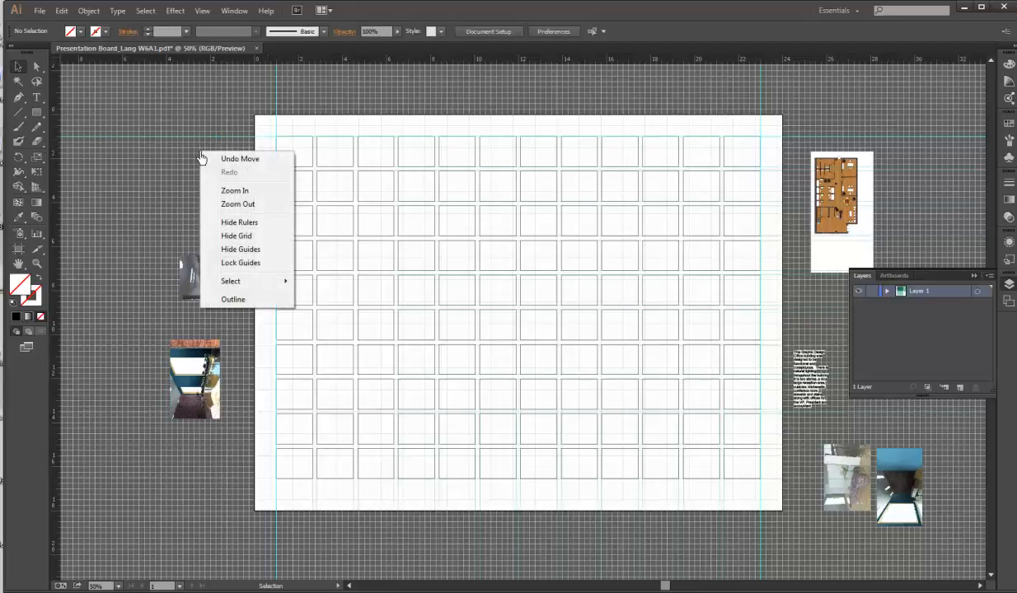
click(234, 262)
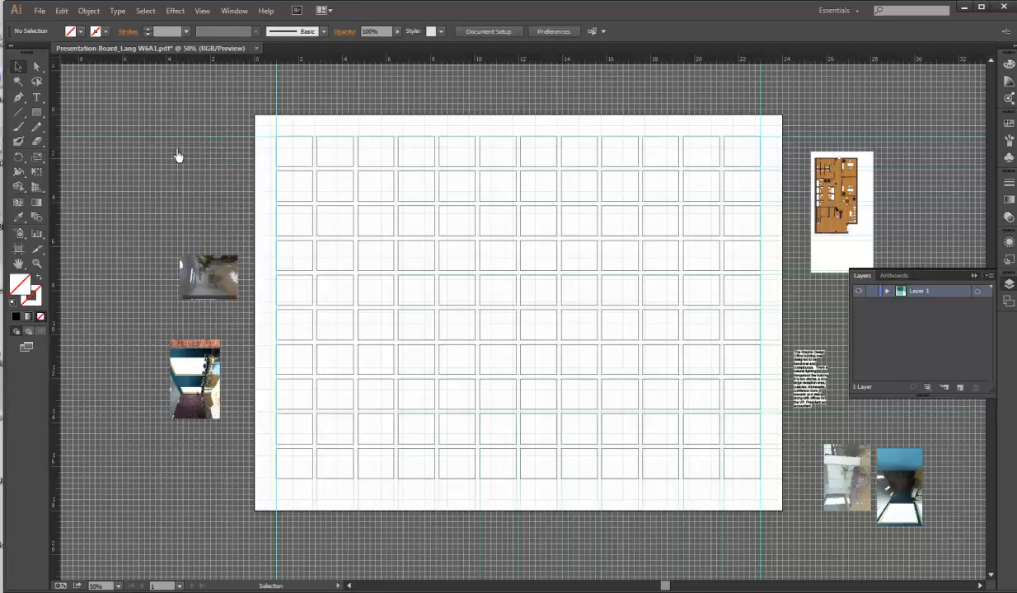
right_click(177, 156)
click(211, 245)
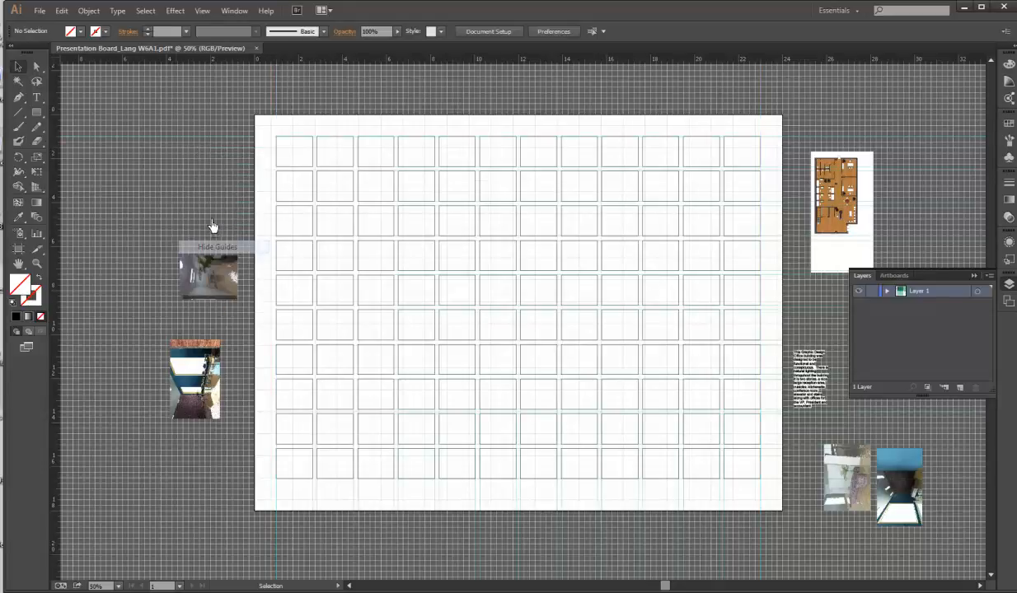
Step: Select the whole layout grid and create a new layer named GRid
drag(262, 122, 768, 503)
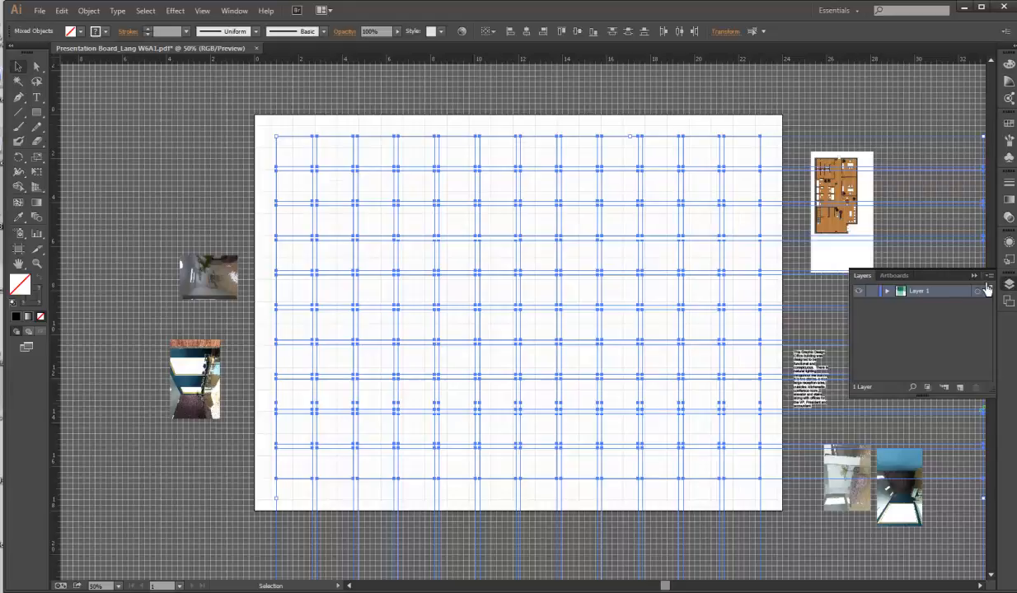
click(988, 277)
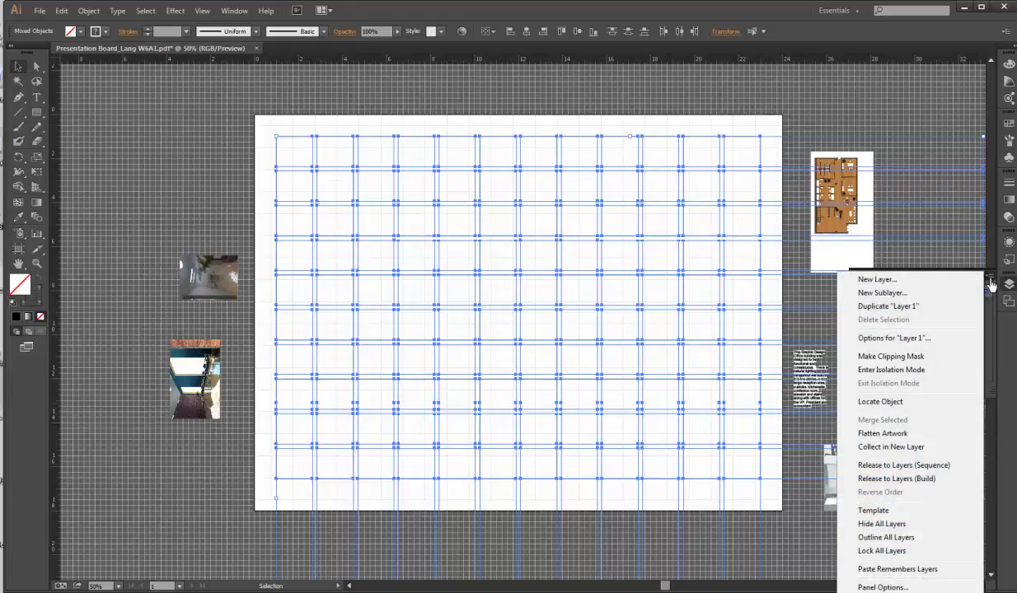
click(940, 281)
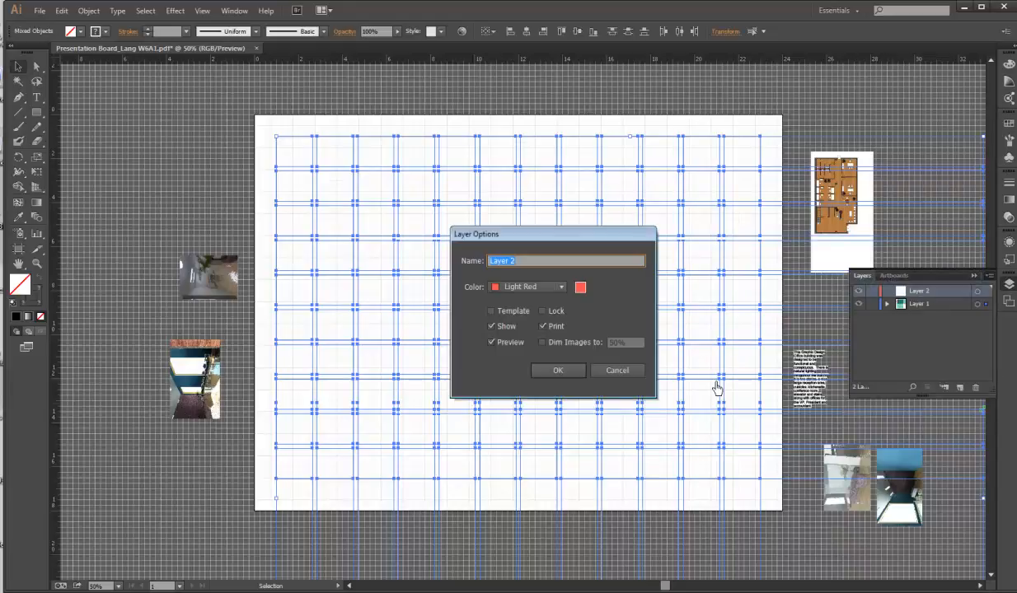
text(GRid)
click(559, 372)
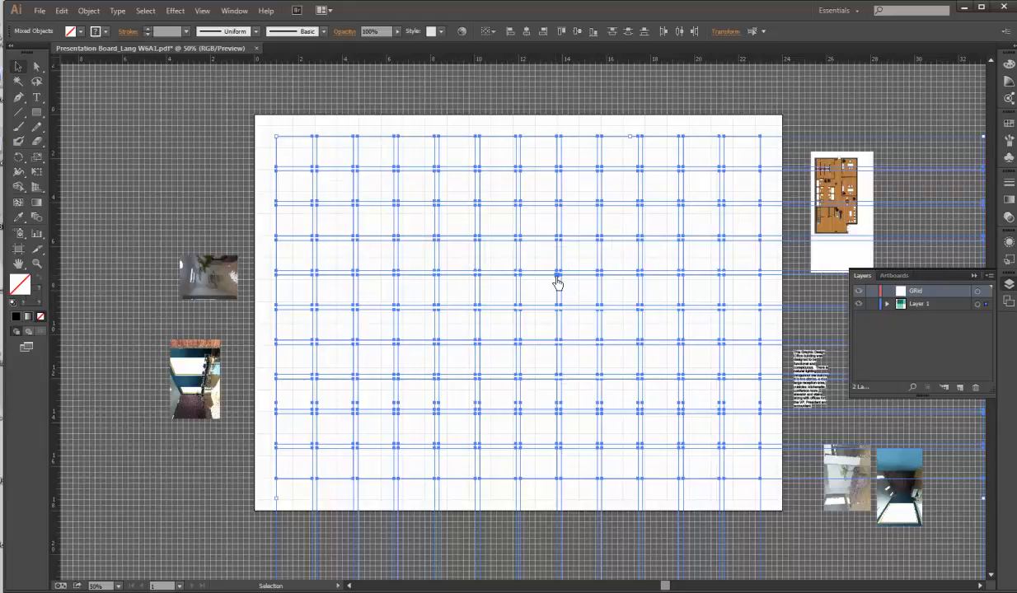
drag(558, 280, 862, 309)
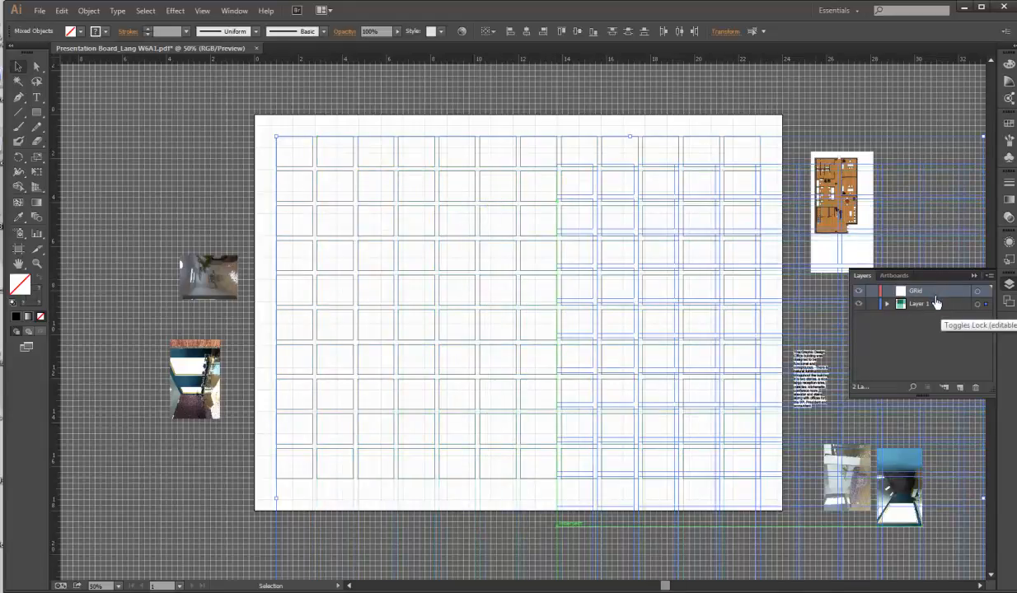
drag(932, 299, 493, 298)
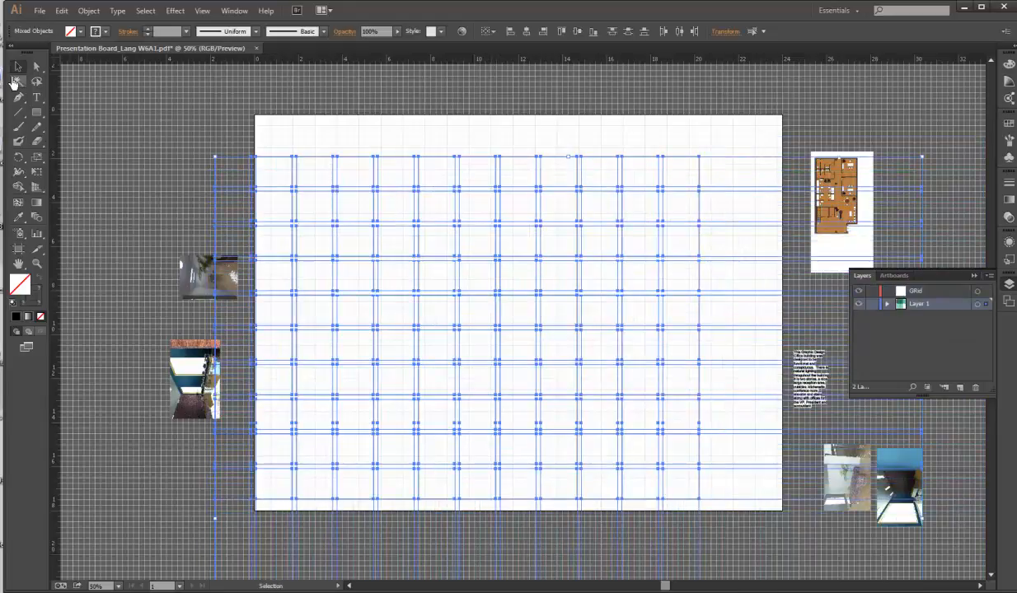
click(61, 11)
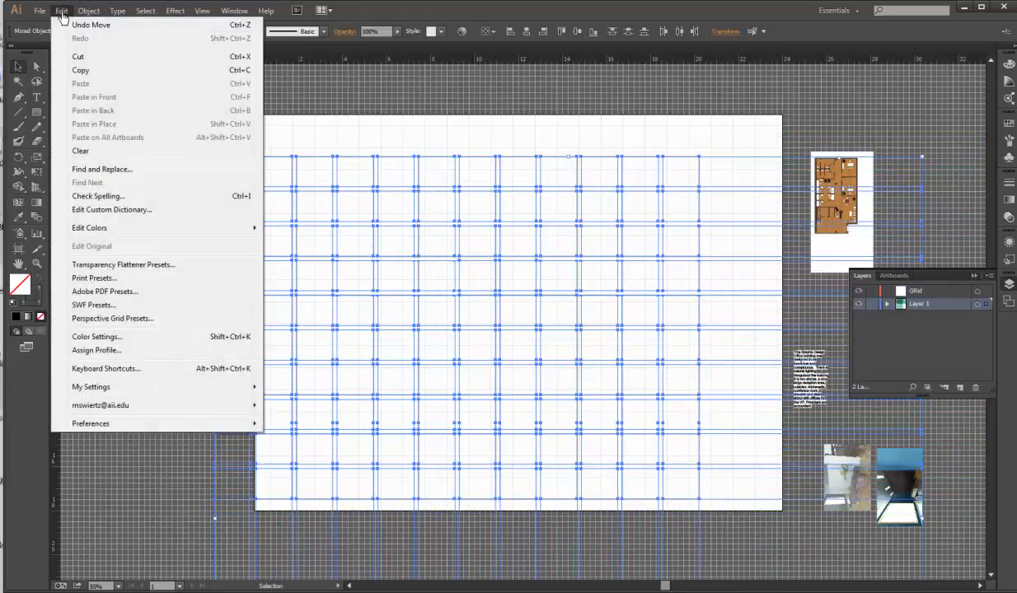
click(69, 28)
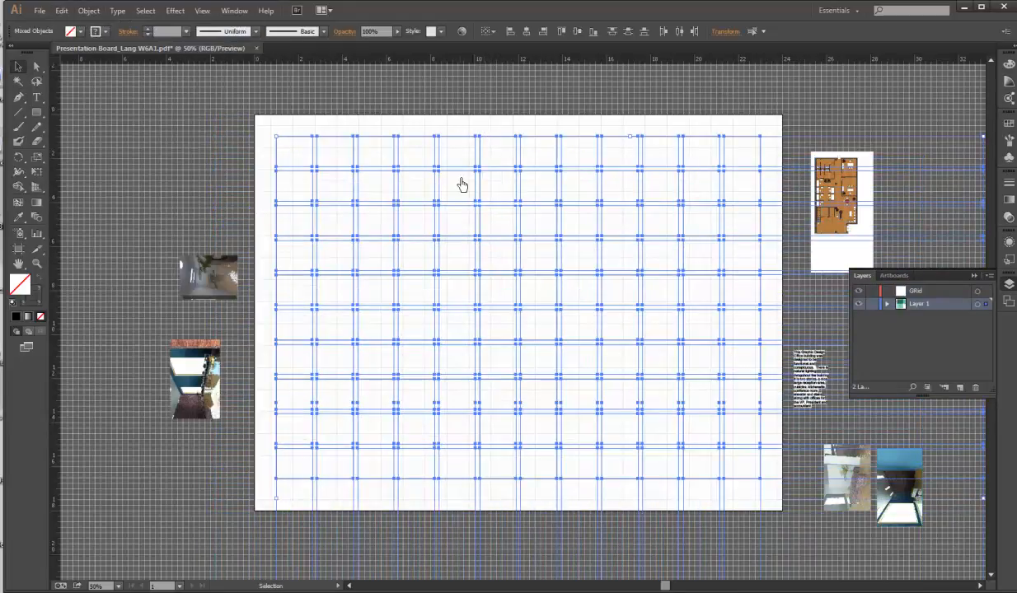
Step: Cut the selected layout grid from Layer 1 and paste it onto the GRid layer, over the board
key(v)
key(ctrl+x)
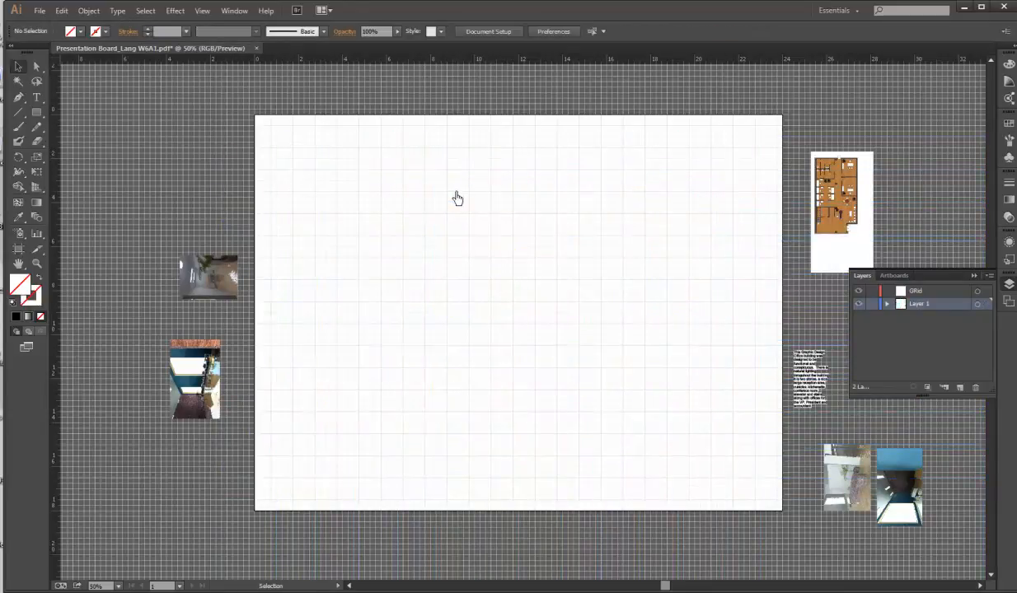
double_click(905, 290)
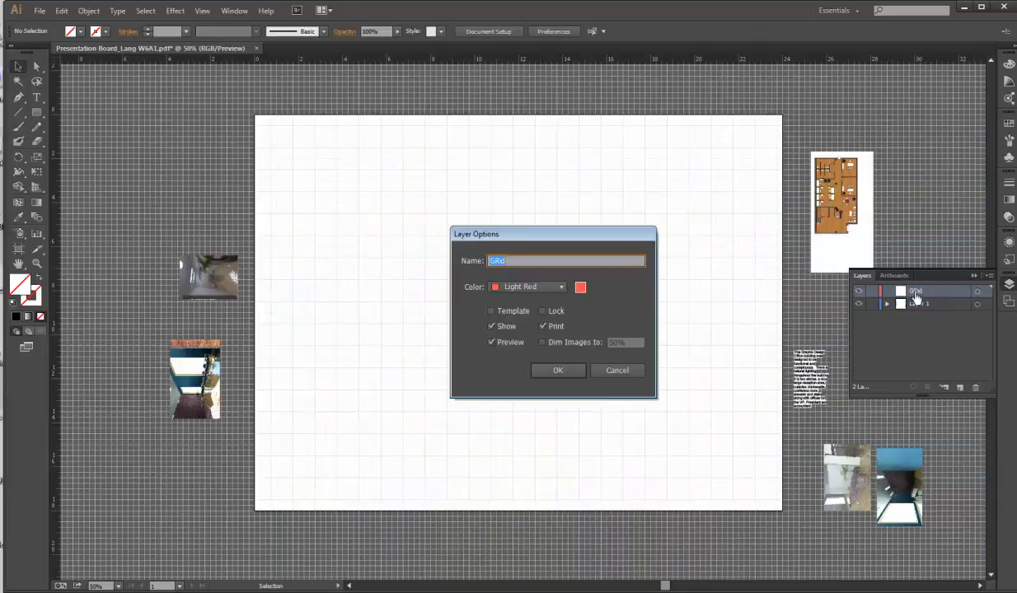
click(573, 373)
key(a)
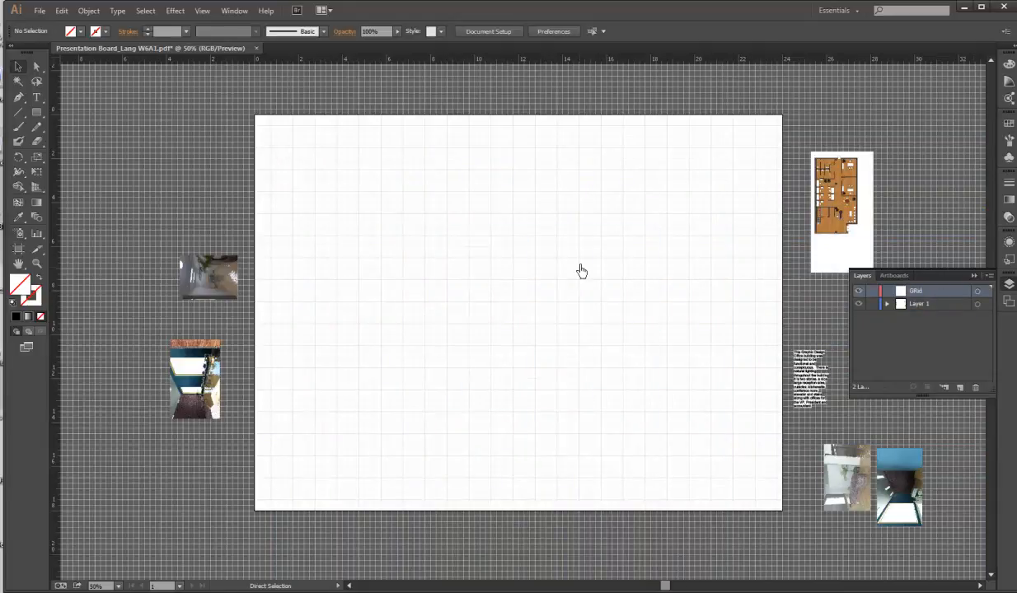
key(ctrl+f)
drag(538, 182, 639, 353)
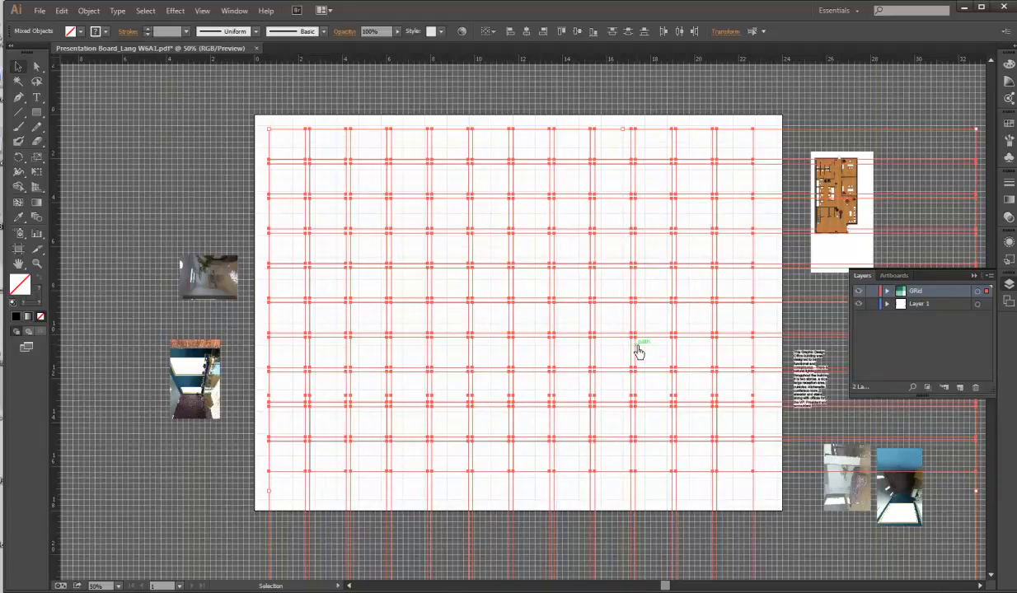
Step: Nudge the pasted layout grid down toward the board's 1 in top margin
key(Down)
key(Down)
key(Down)
key(Down)
key(Down)
key(Down)
key(Down)
key(Down)
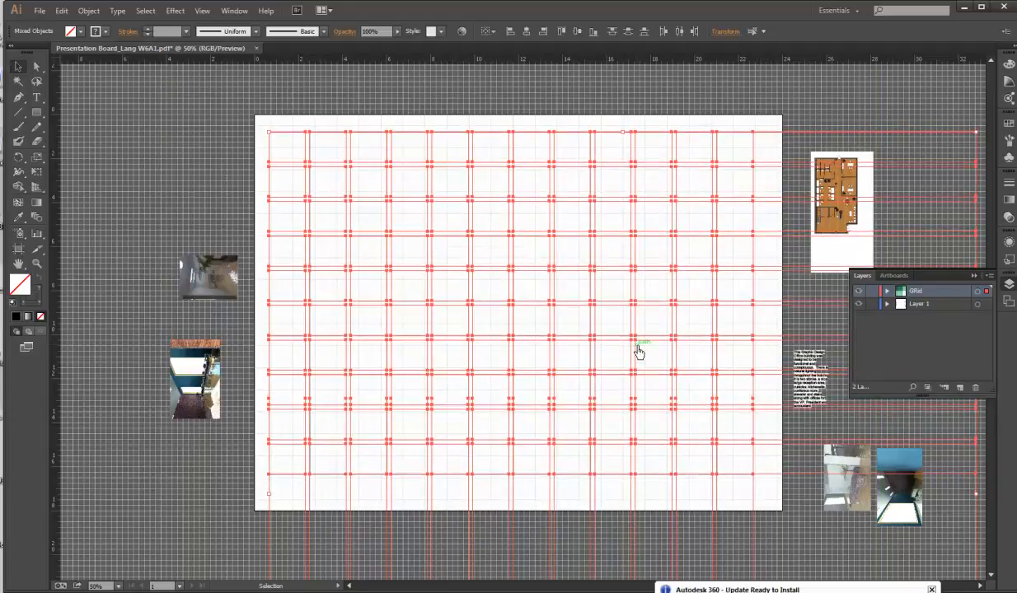
key(Down)
key(Down)
key(Down)
key(Down)
key(Down)
key(Down)
key(Down)
key(Down)
key(Down)
key(Down)
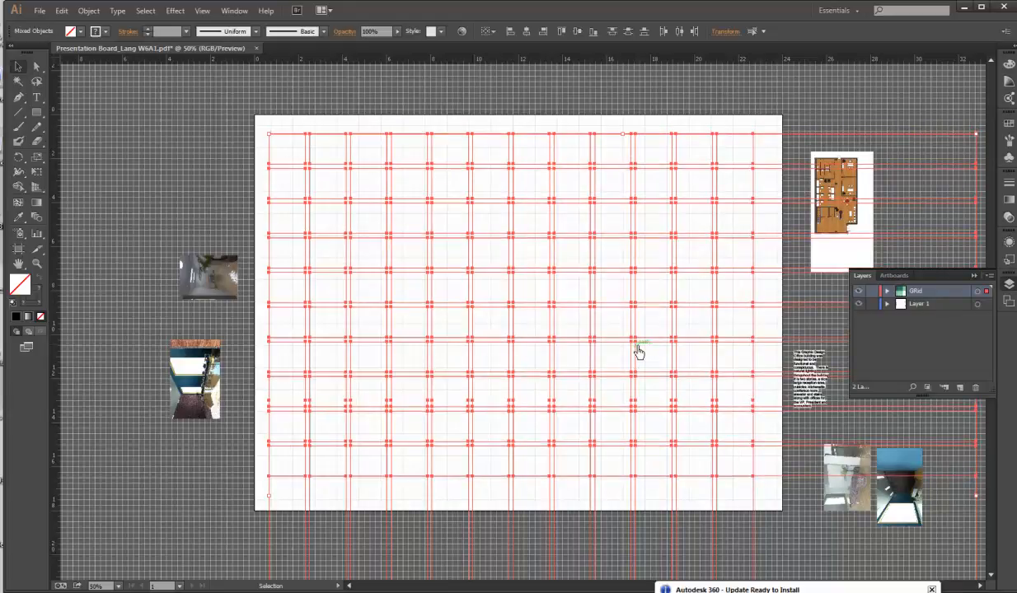
key(Down)
key(Down)
key(Down)
key(Down)
key(Down)
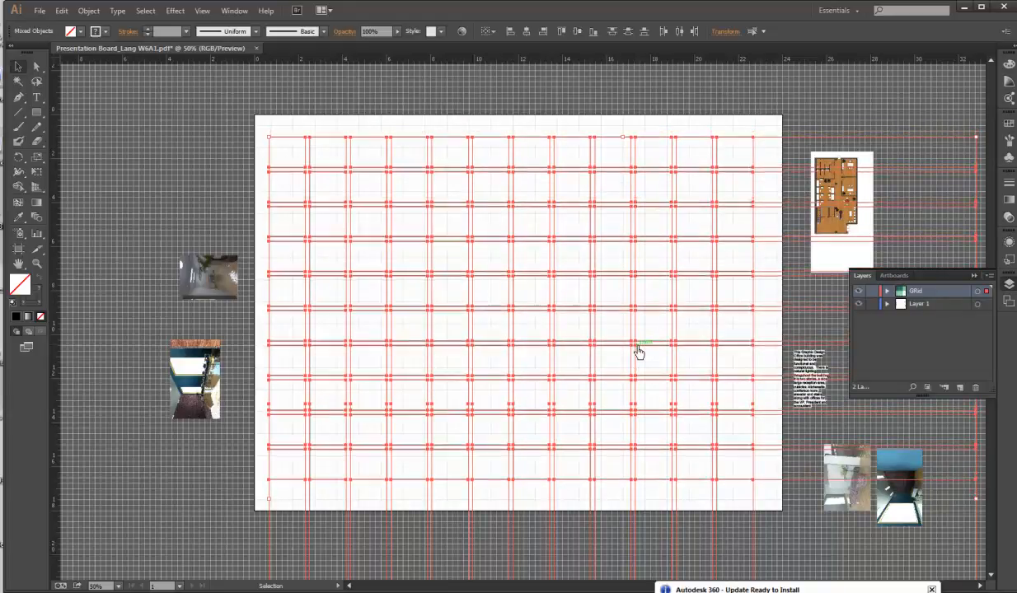
Step: Deselect the layout grid and show the guides
right_click(141, 163)
click(193, 126)
right_click(171, 164)
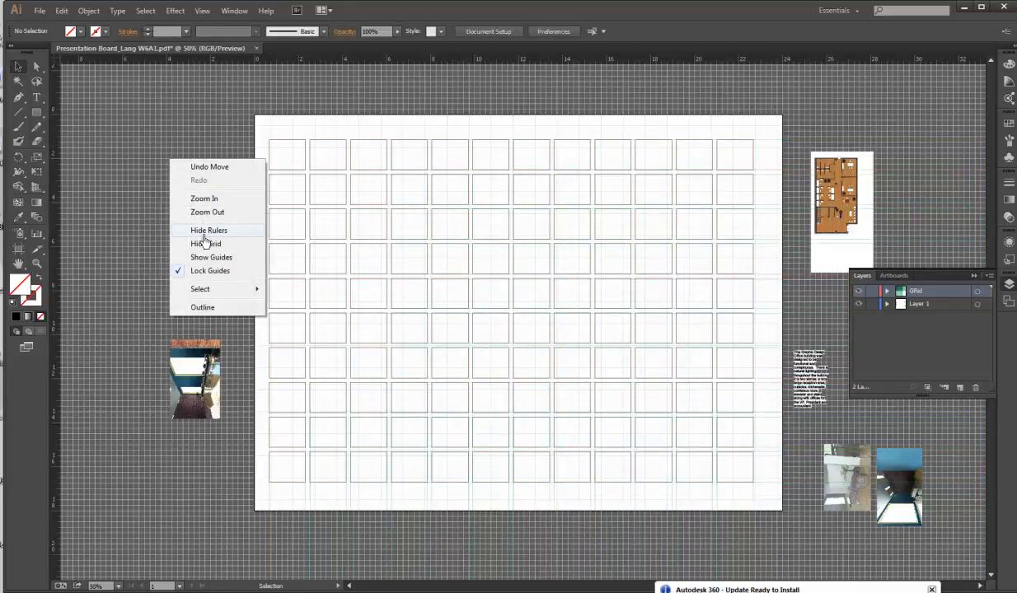
click(198, 257)
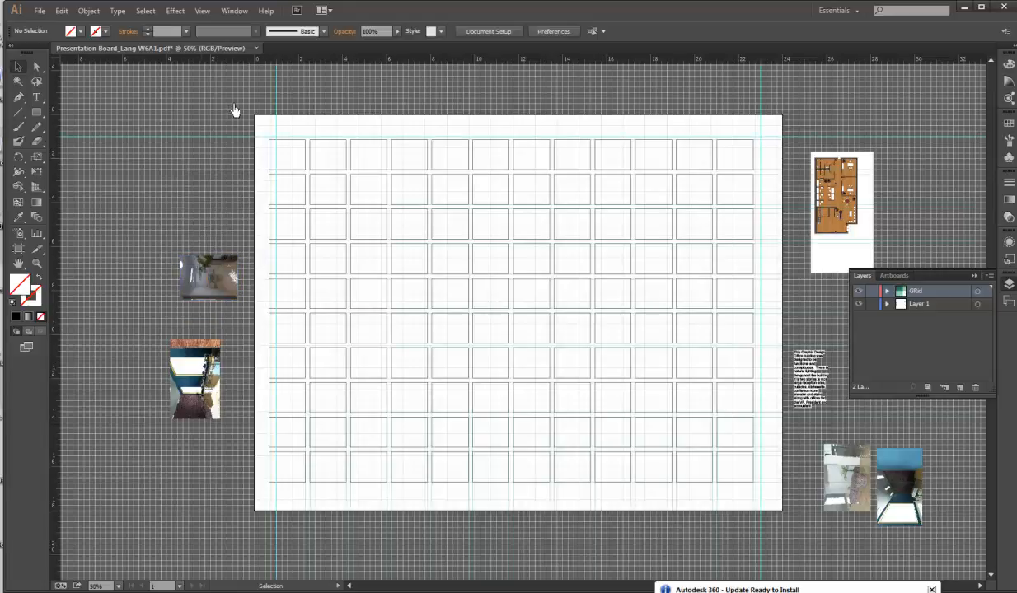
Step: Nudge the layout grid right and up to line up with the margin guides, and lock the GRid layer
drag(237, 108, 779, 510)
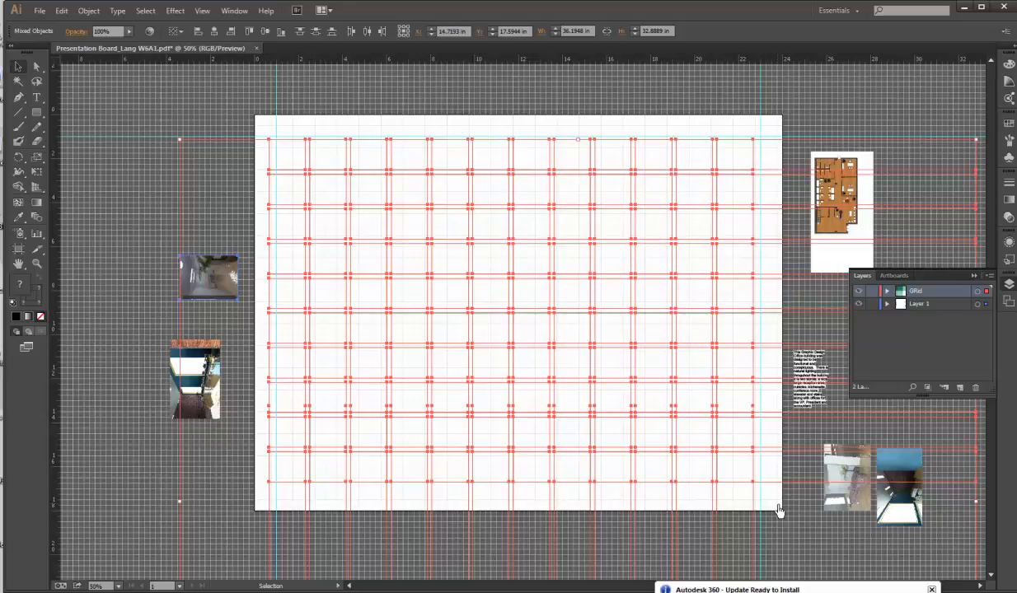
key(Right)
key(Right)
key(Right)
key(Right)
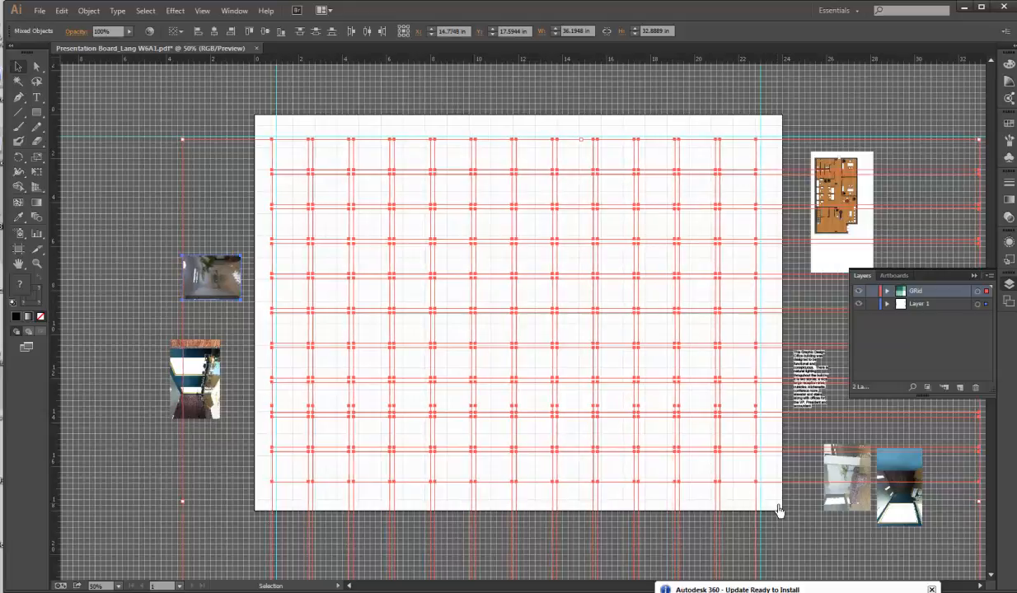
key(Right)
key(Right)
key(Right)
key(Right)
key(Right)
key(Right)
key(Right)
key(Right)
key(Right)
key(Right)
key(Right)
key(Right)
key(Right)
key(Right)
key(Right)
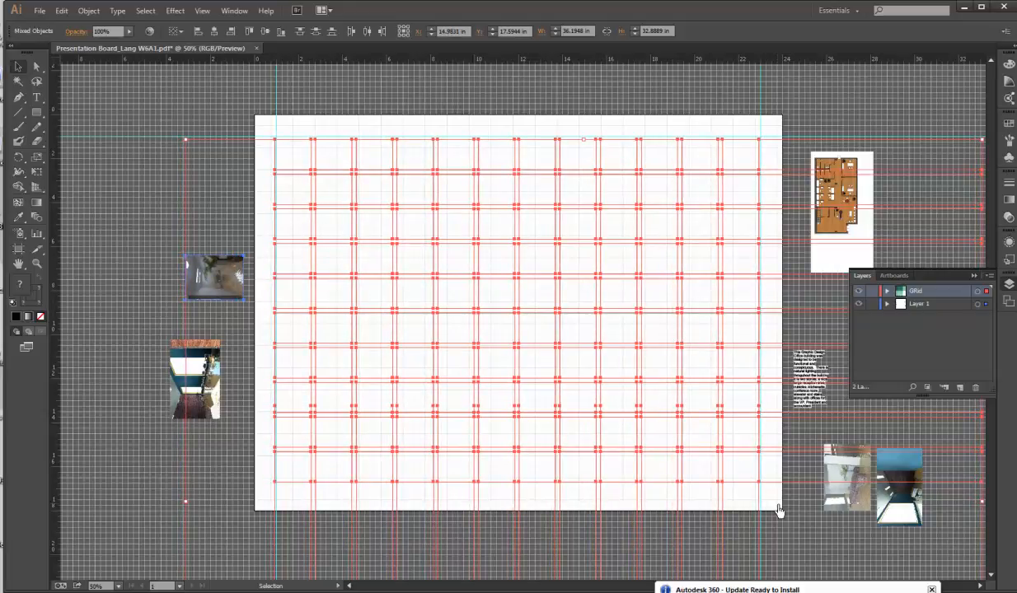
key(Right)
key(Right)
key(Up)
key(Up)
key(Up)
key(Up)
key(Up)
key(Up)
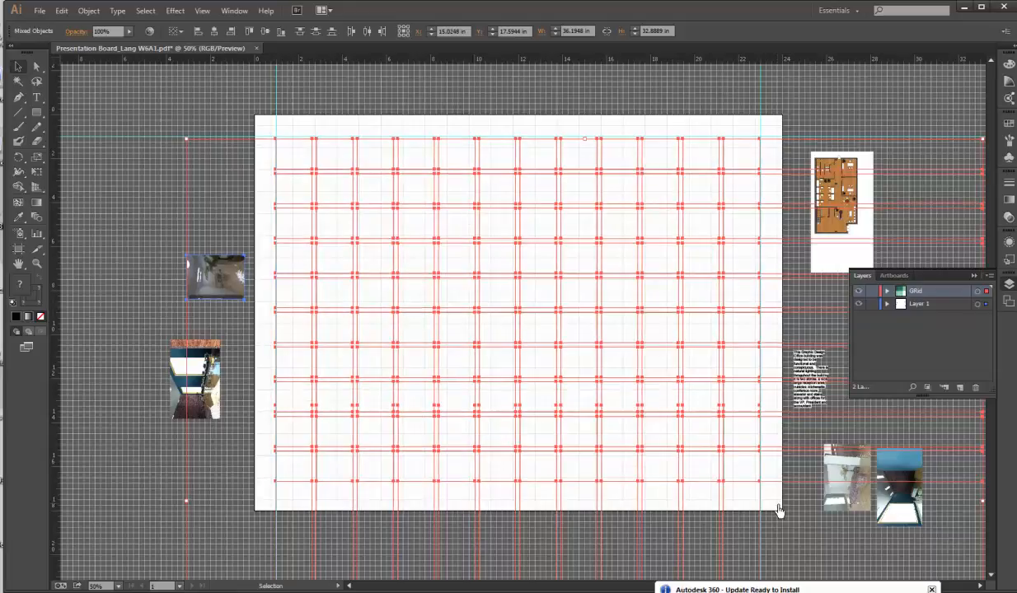
key(Up)
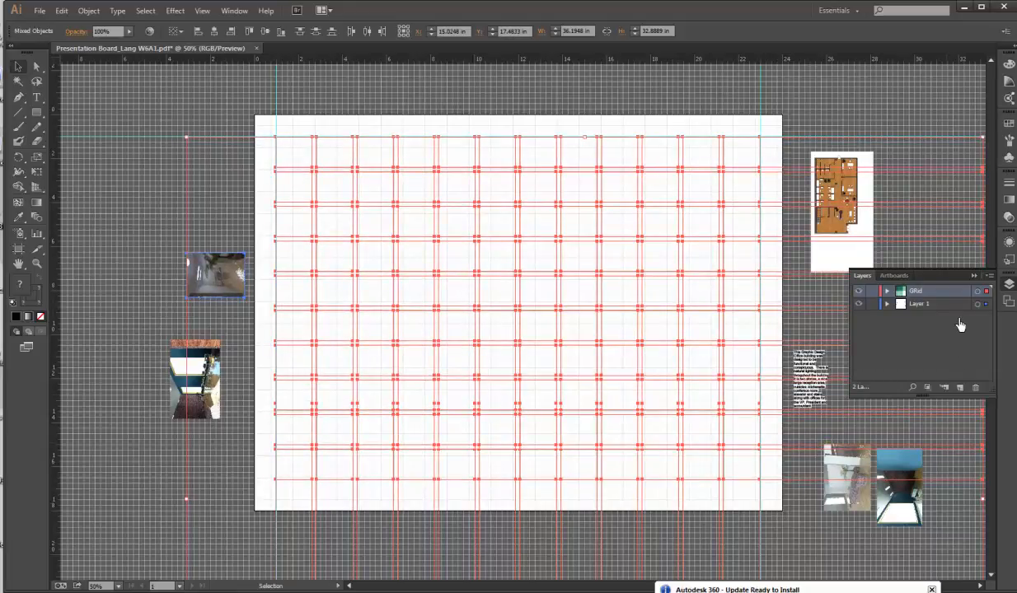
click(872, 292)
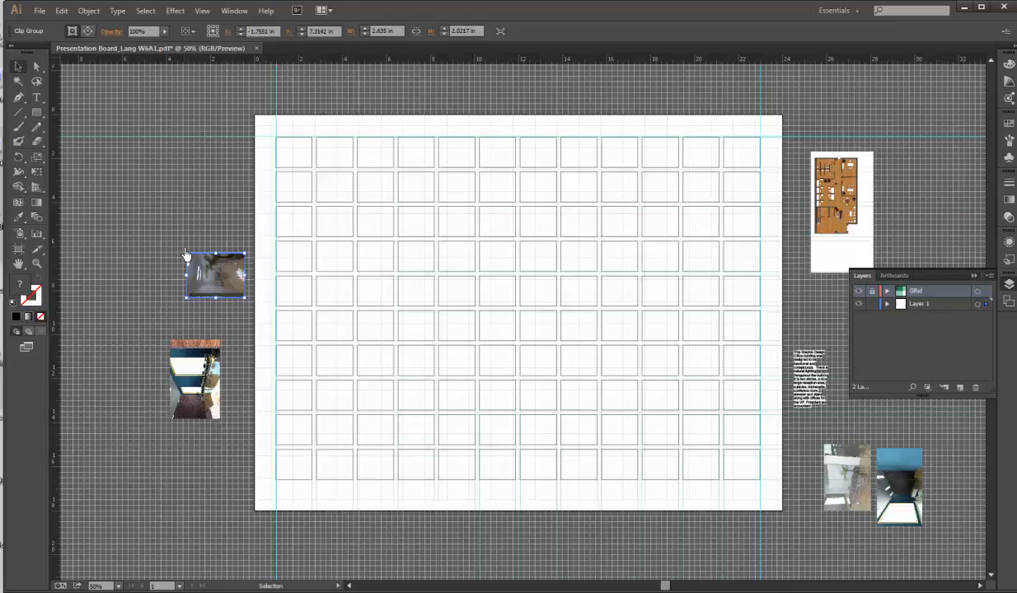
Step: Place the room image with the plant in the grid's upper-left corner, resized to four columns by six rows, about 7.13 x 9.29 in
drag(186, 256, 252, 232)
drag(221, 286, 473, 346)
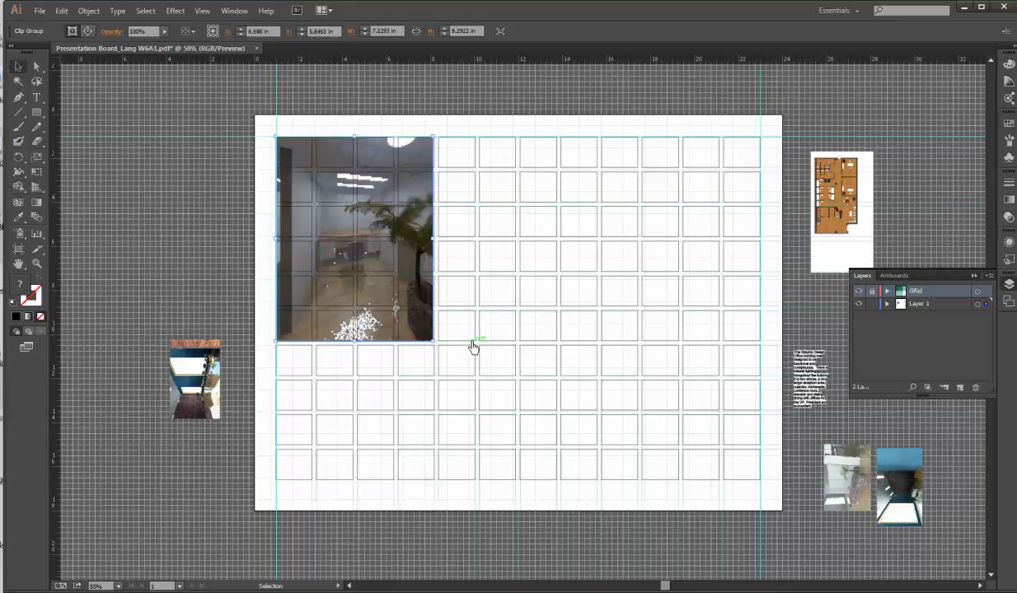
key(Right)
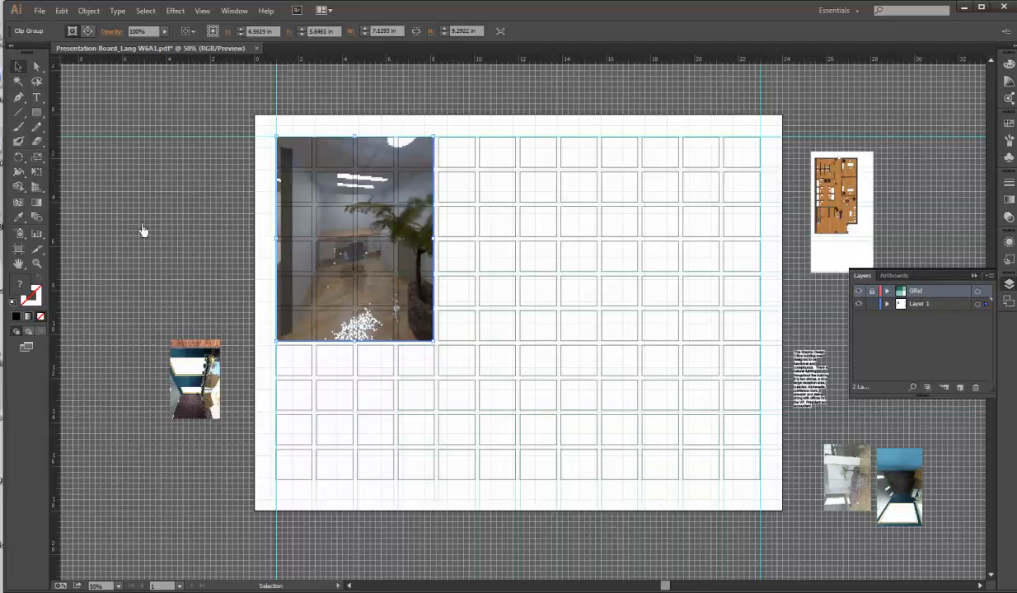
click(158, 246)
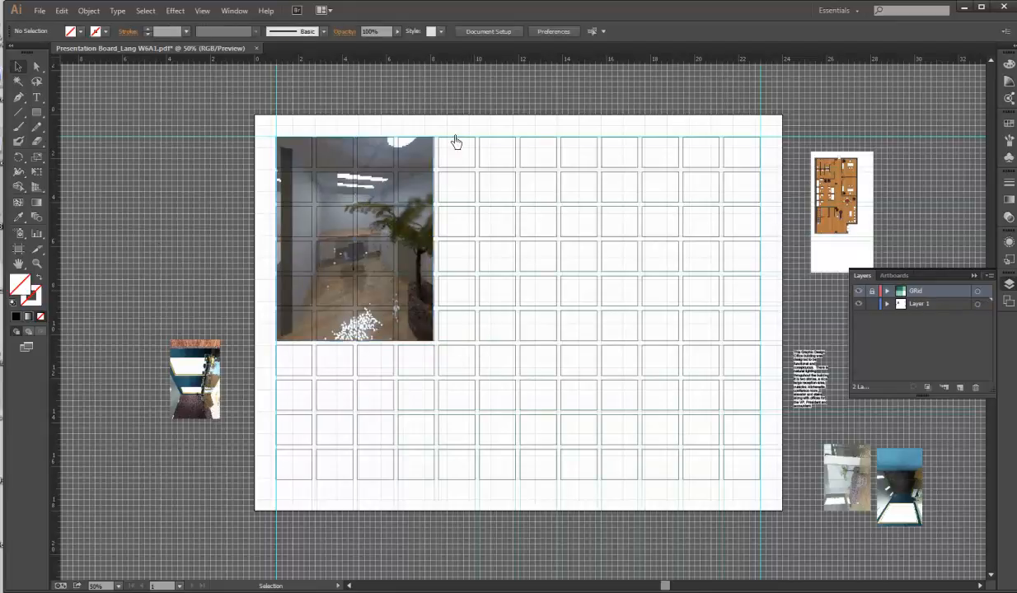
Step: Place the brick-walled room image beside the plant image along the top margin, resized across six columns to about 10.9 x 6.83 in
click(193, 402)
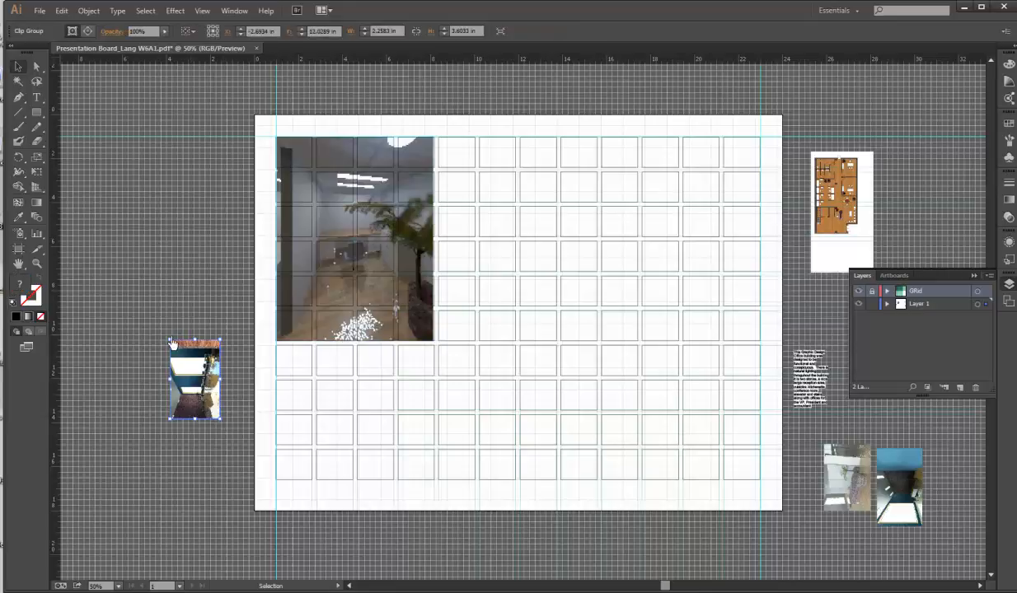
drag(165, 342, 679, 303)
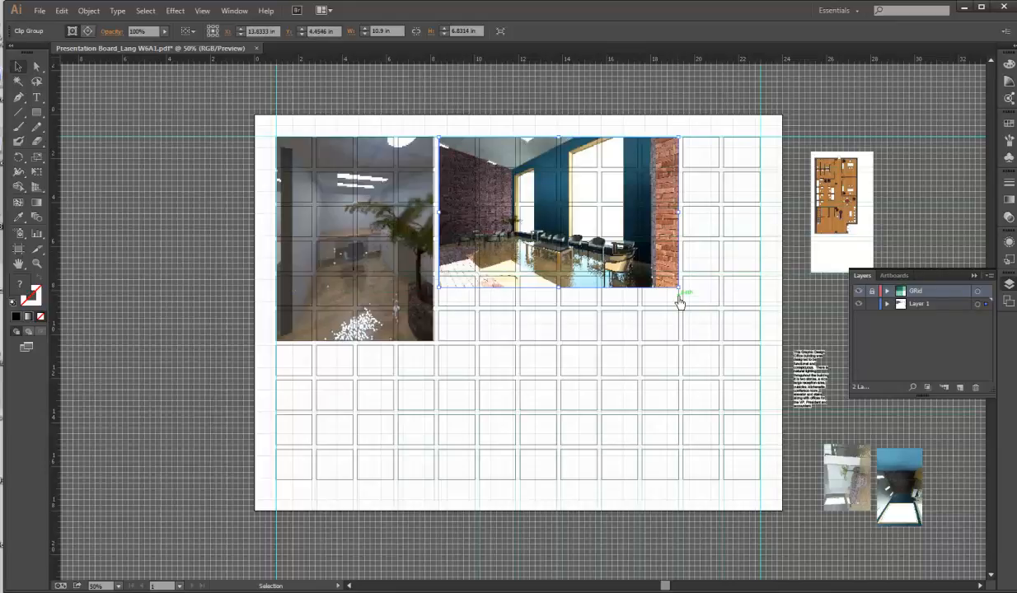
click(204, 254)
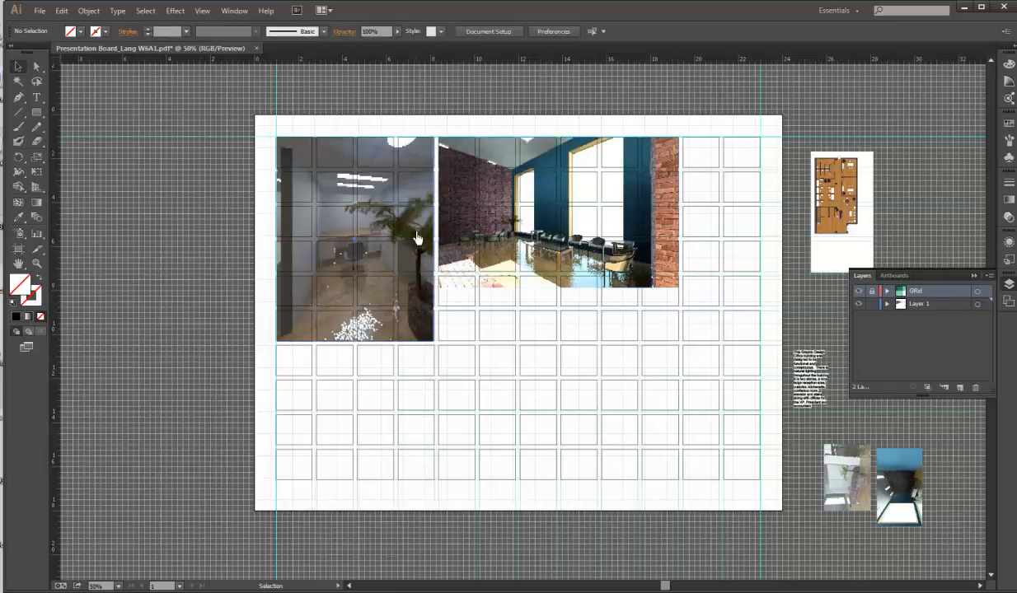
click(389, 234)
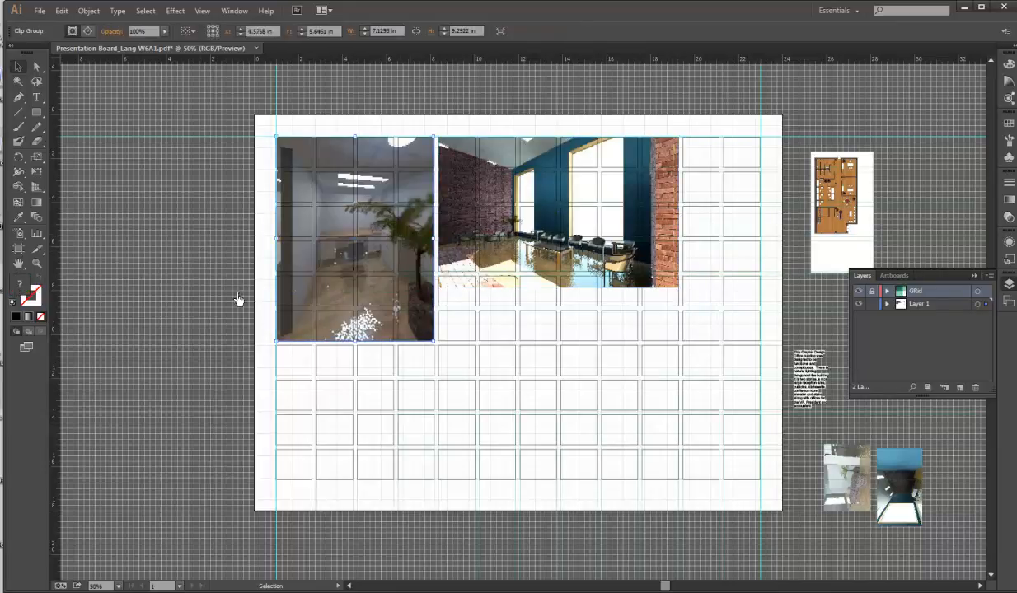
click(167, 238)
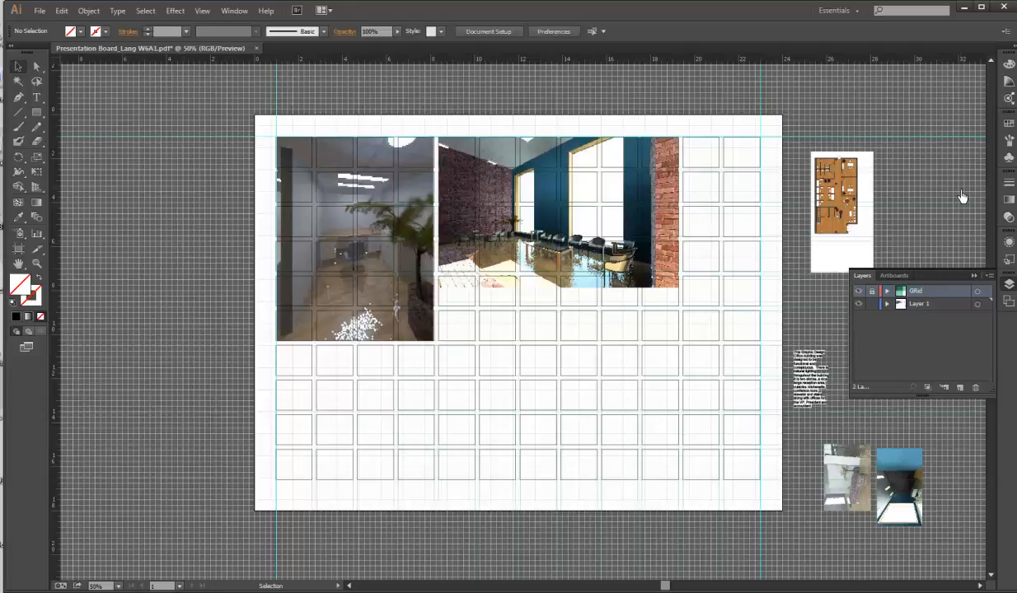
Step: Move the brick-walled room image right to meet the right margin guide, leaving two columns free beside the plant image
drag(597, 230, 682, 229)
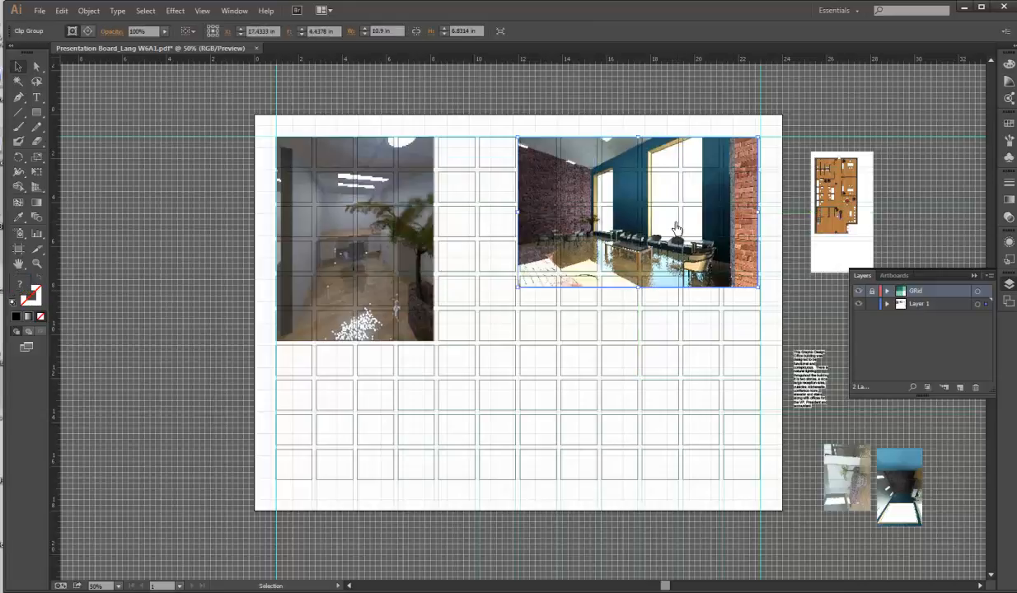
key(Right)
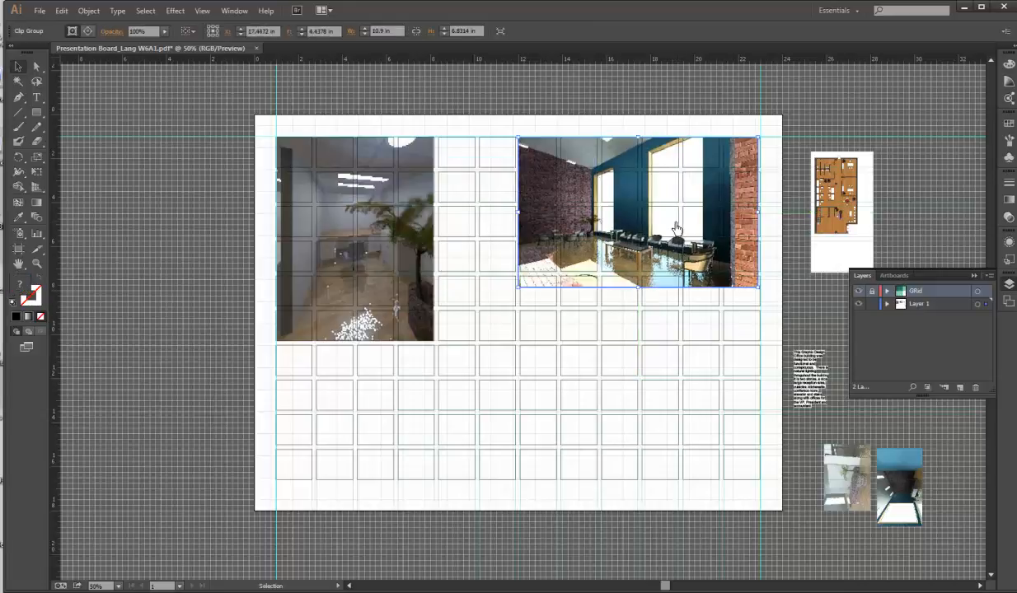
key(Right)
key(Right)
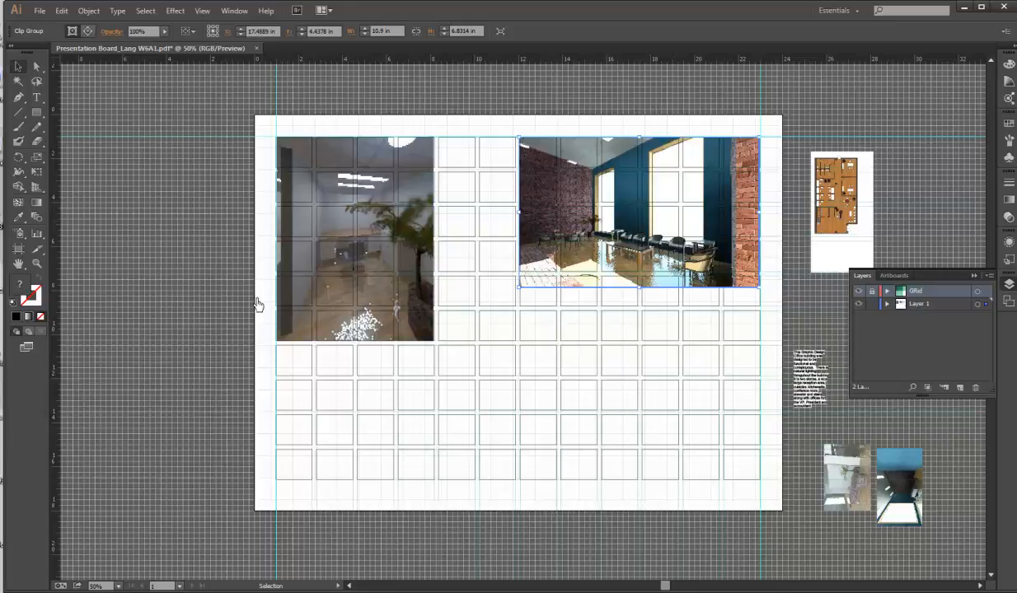
click(206, 286)
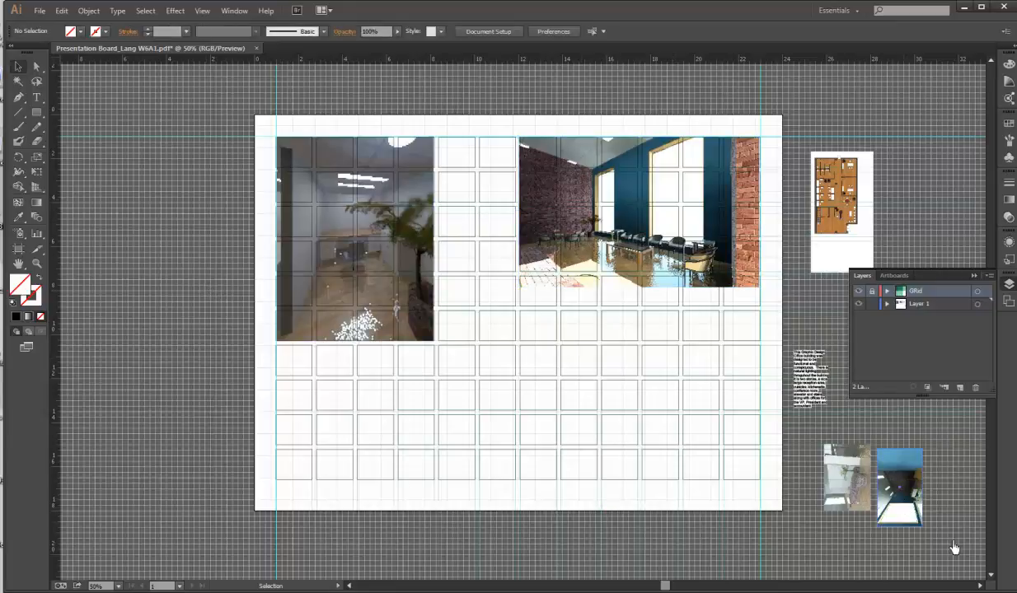
Step: Rotate the blue-walled room image to landscape and place it below the brick-walled image, resized across six columns to about 10.88 x 6.31 in
click(882, 488)
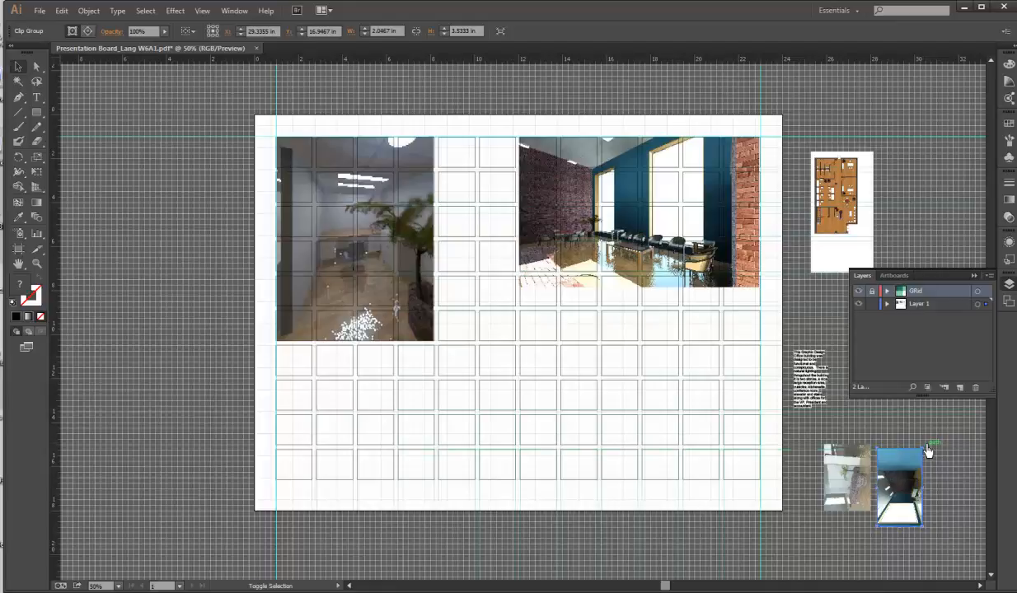
drag(927, 450, 969, 527)
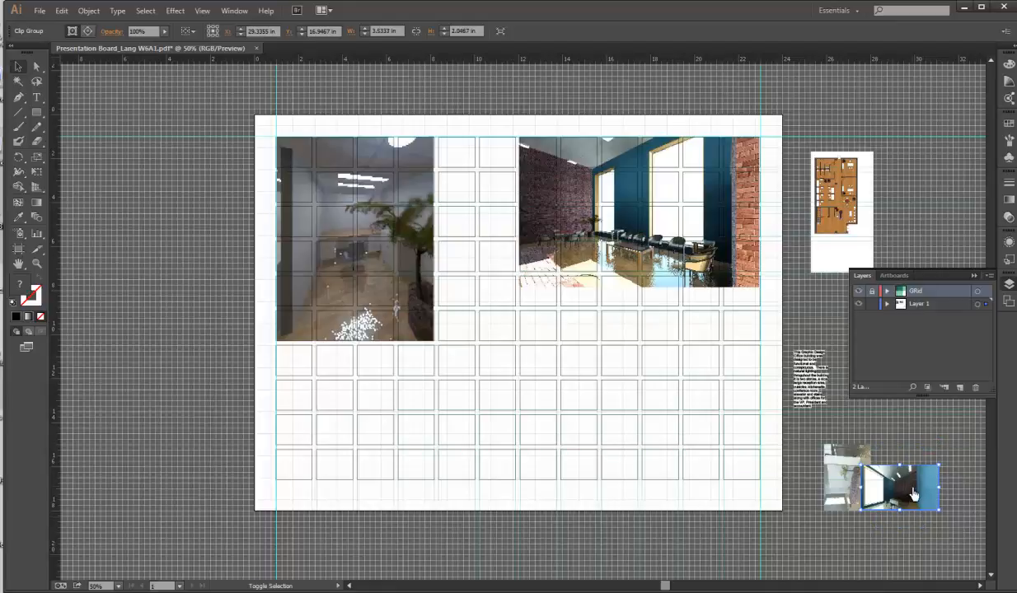
click(765, 461)
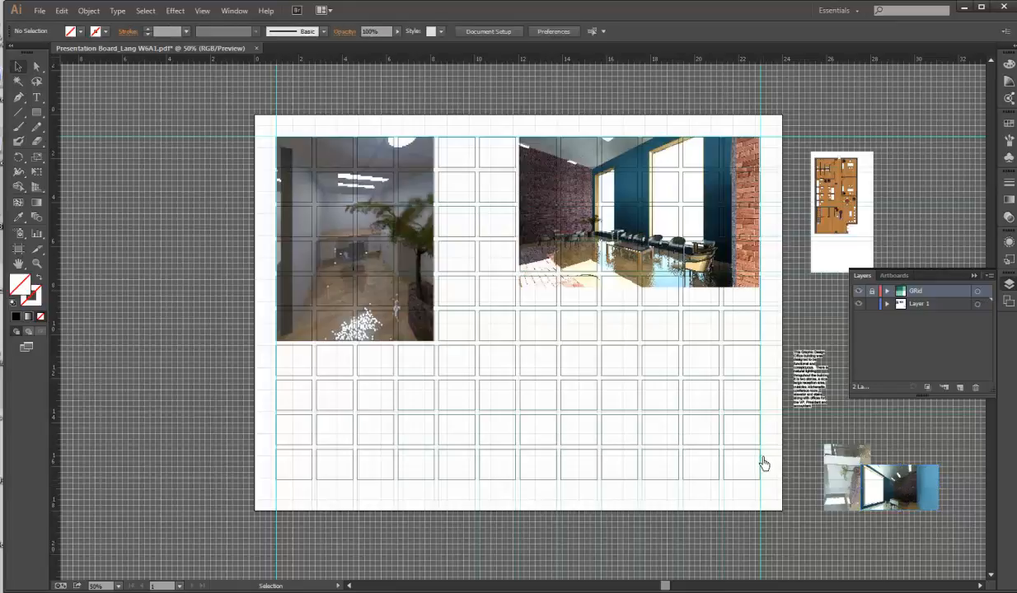
drag(913, 501, 436, 458)
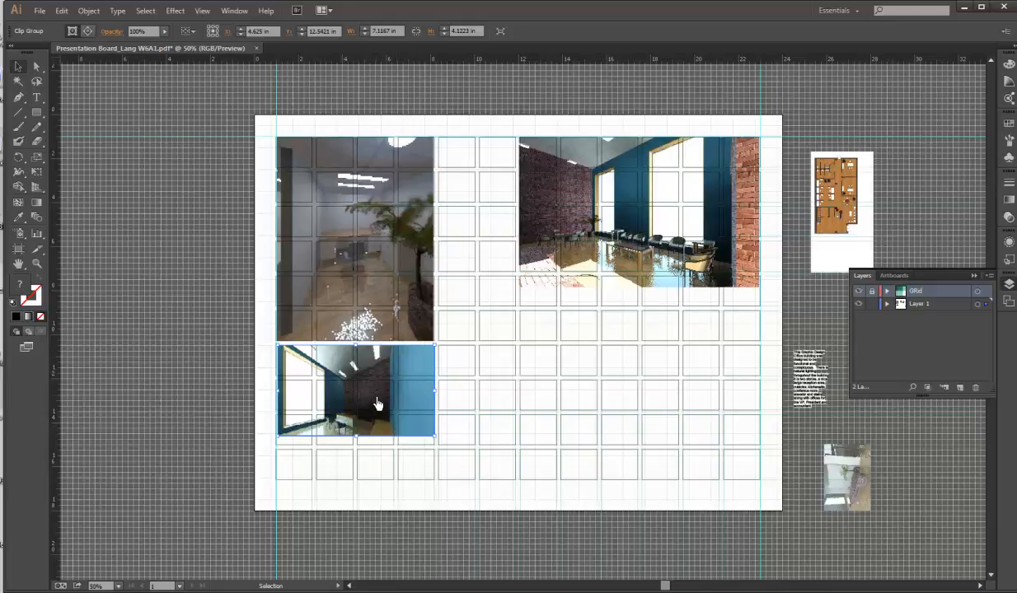
drag(376, 404, 700, 369)
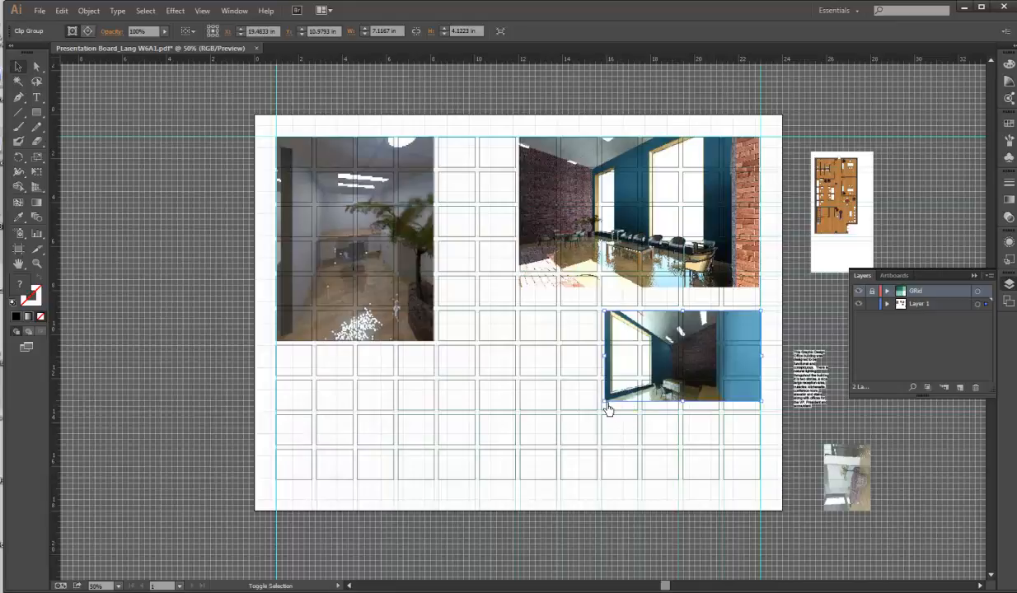
drag(606, 403, 491, 456)
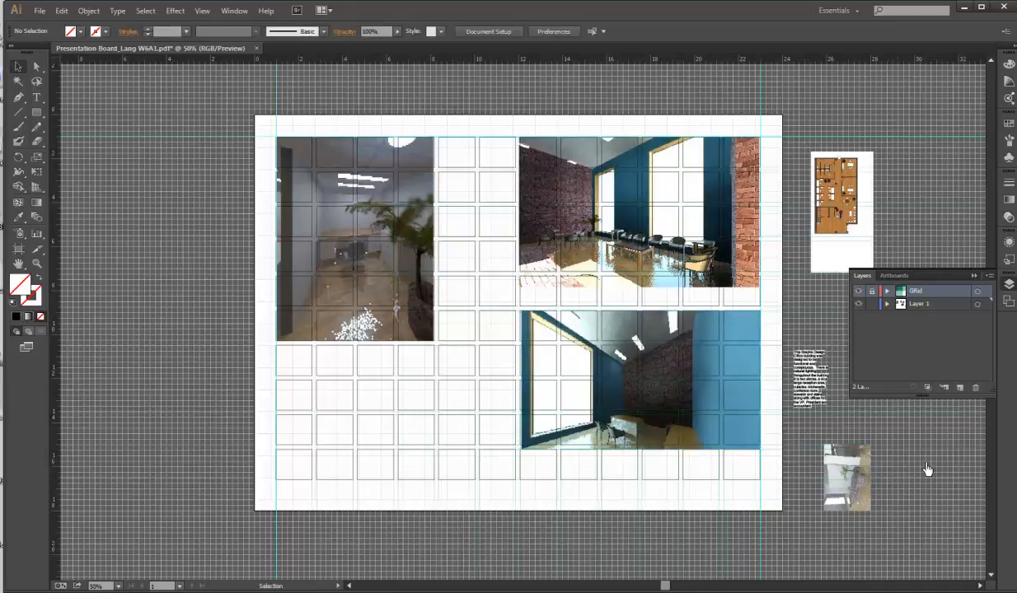
Step: Rotate the remaining room image outside the artboard by 90 degrees to landscape
click(870, 488)
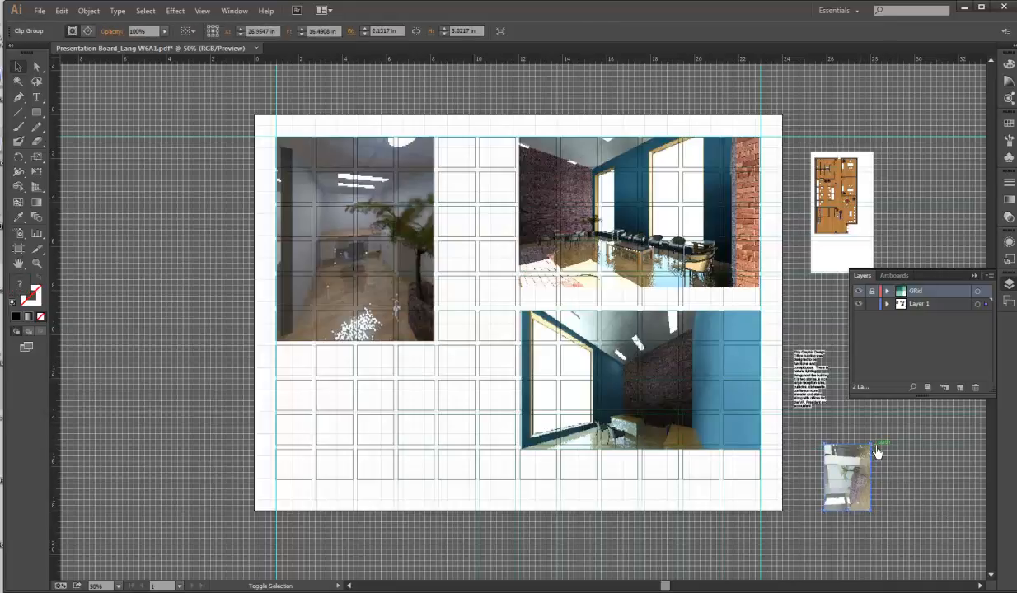
drag(878, 453, 851, 487)
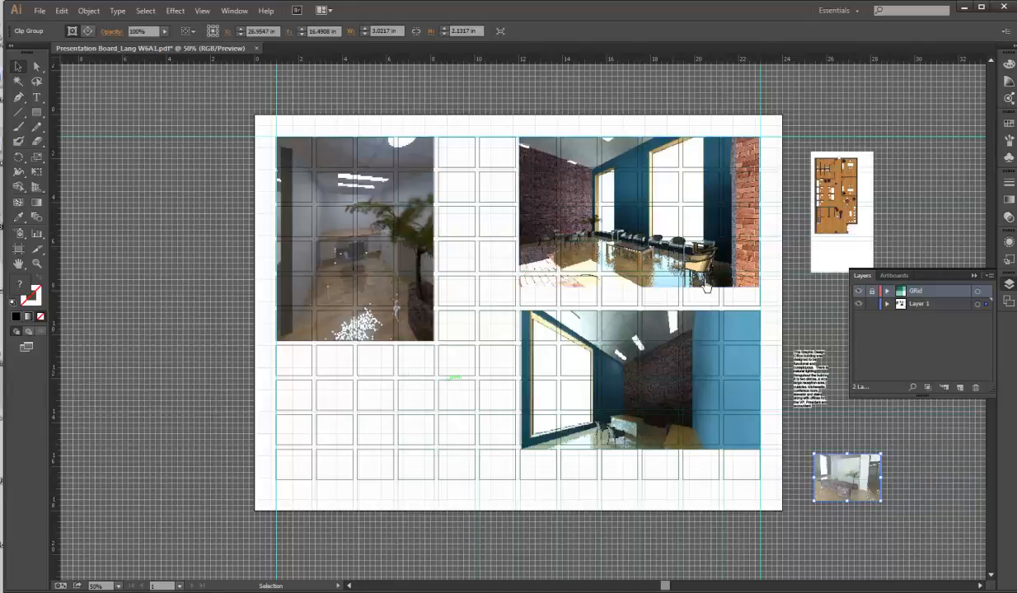
Step: Shrink the brick-walled and blue-walled images to five columns, about 9.01 x 5.64 in and 9.06 x 5.25 in, stacked along the right margin
click(560, 272)
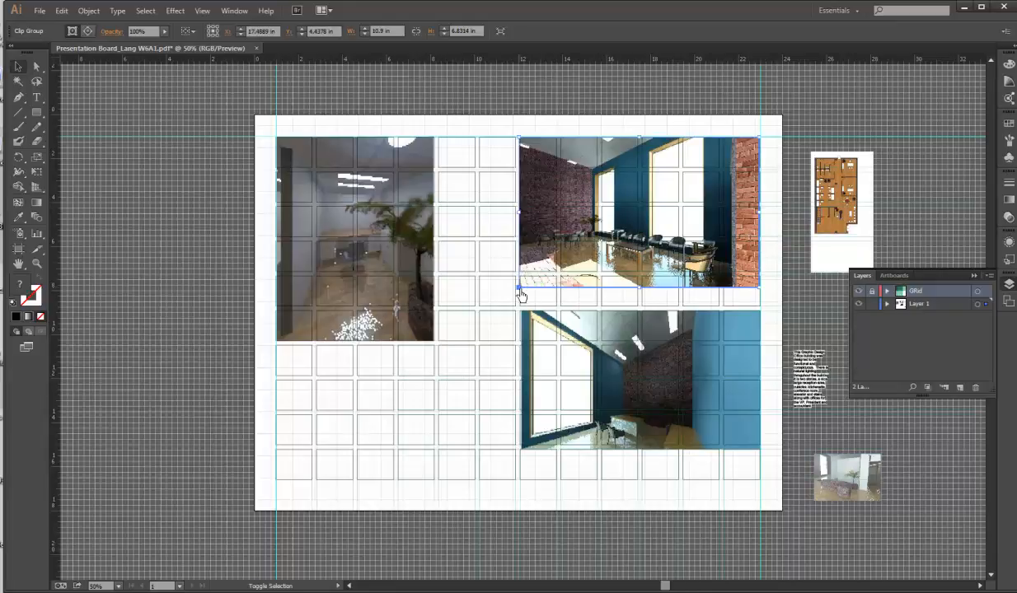
drag(521, 295, 563, 289)
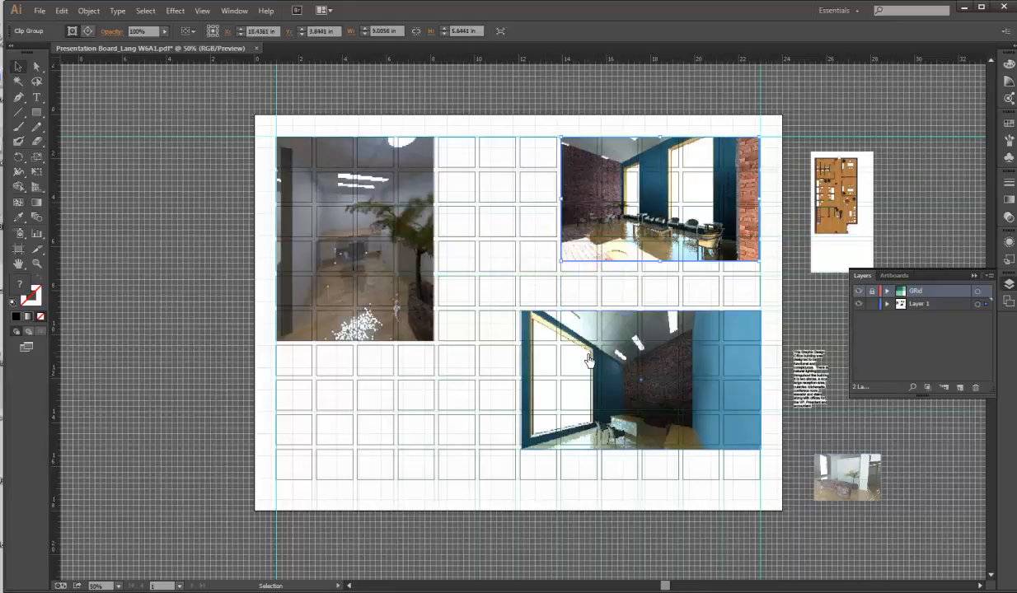
click(588, 360)
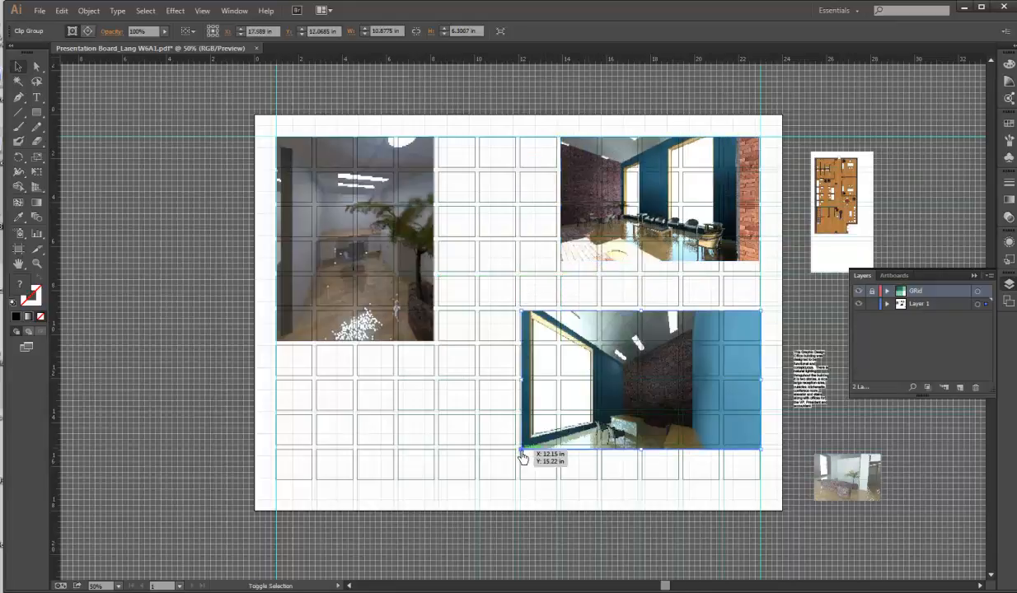
drag(522, 455, 534, 430)
drag(611, 385, 633, 330)
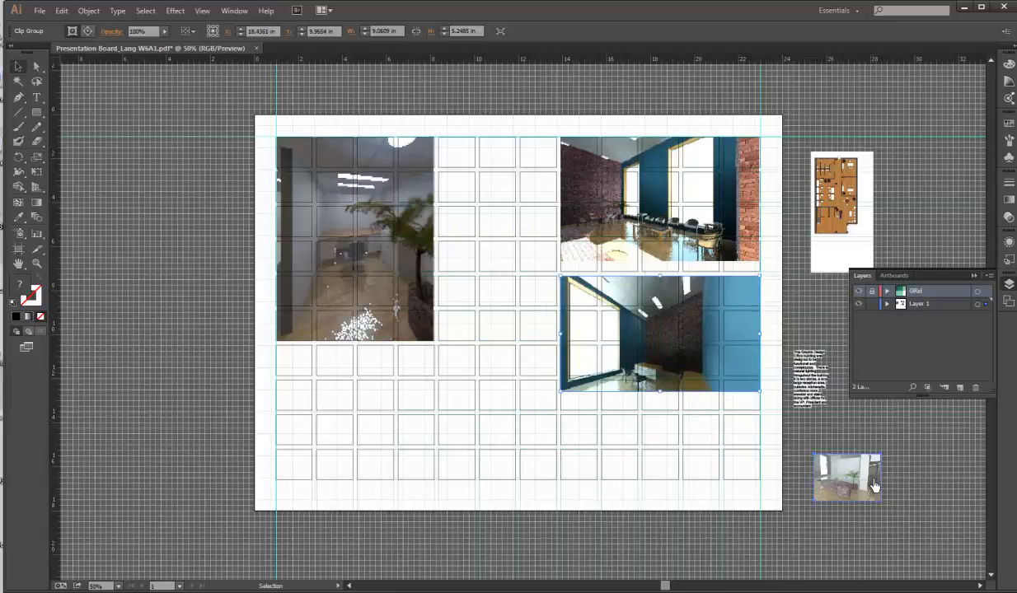
Step: Place the remaining landscape room image in the grid's lower-right corner and enlarge it to four columns wide
drag(845, 468, 734, 437)
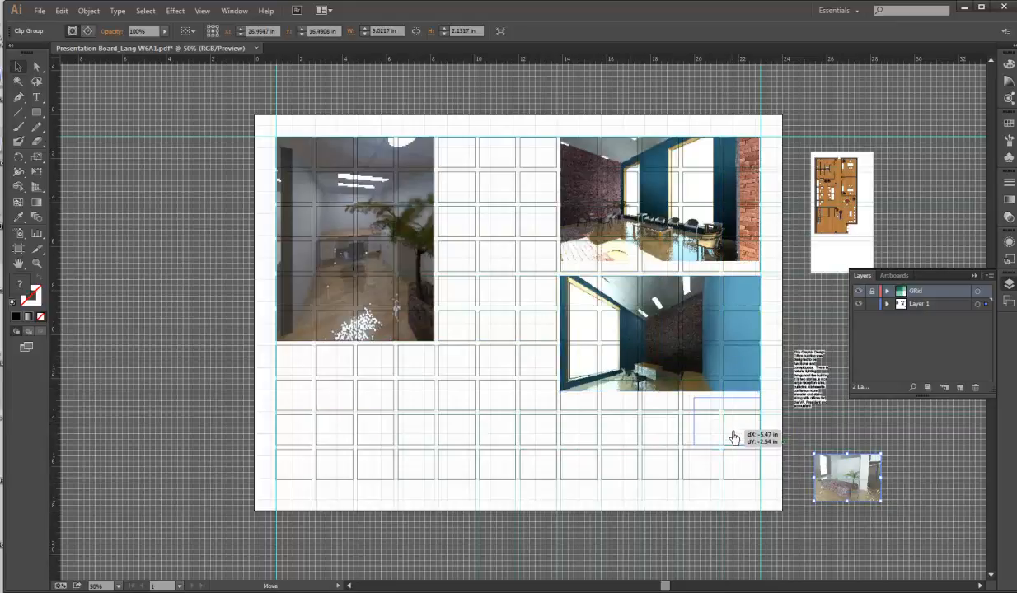
drag(734, 437, 729, 474)
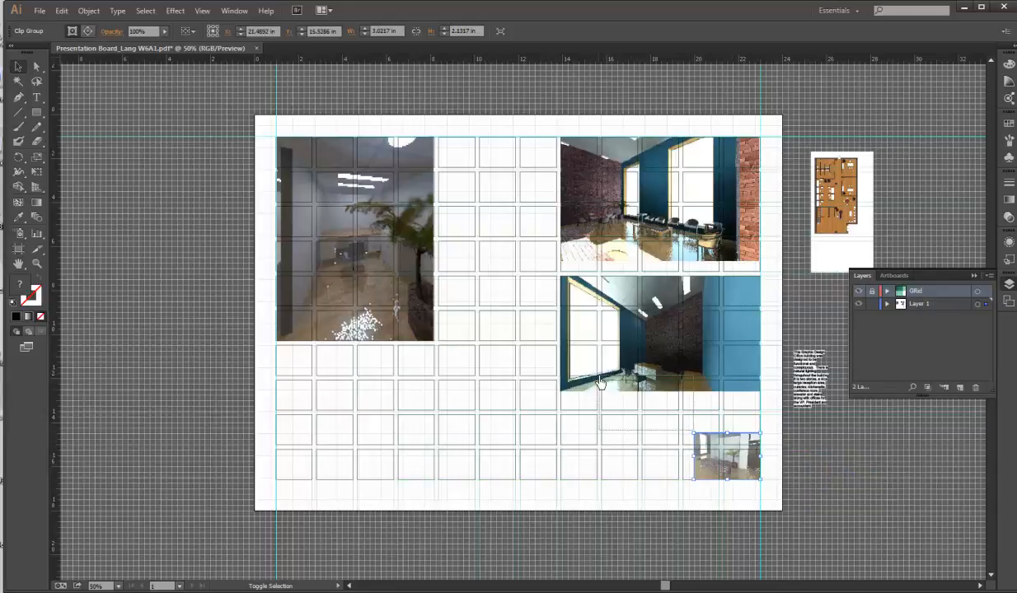
shift+click(593, 380)
click(786, 465)
click(729, 463)
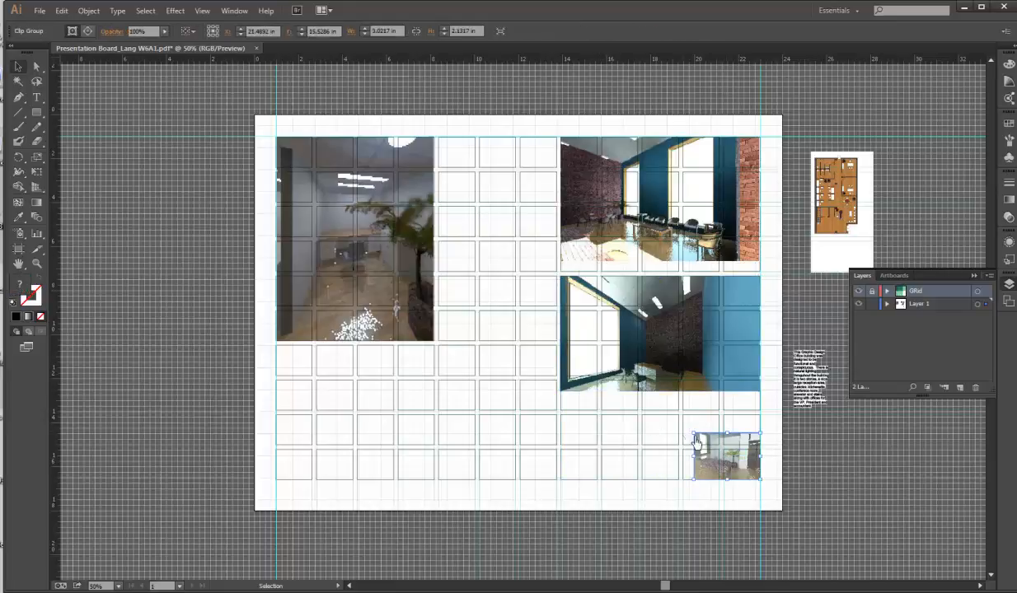
drag(695, 440, 602, 385)
Step: Shrink the blue-walled image to about 7.18 x 4.16 in and the brick-walled image to the same four-column width
click(627, 298)
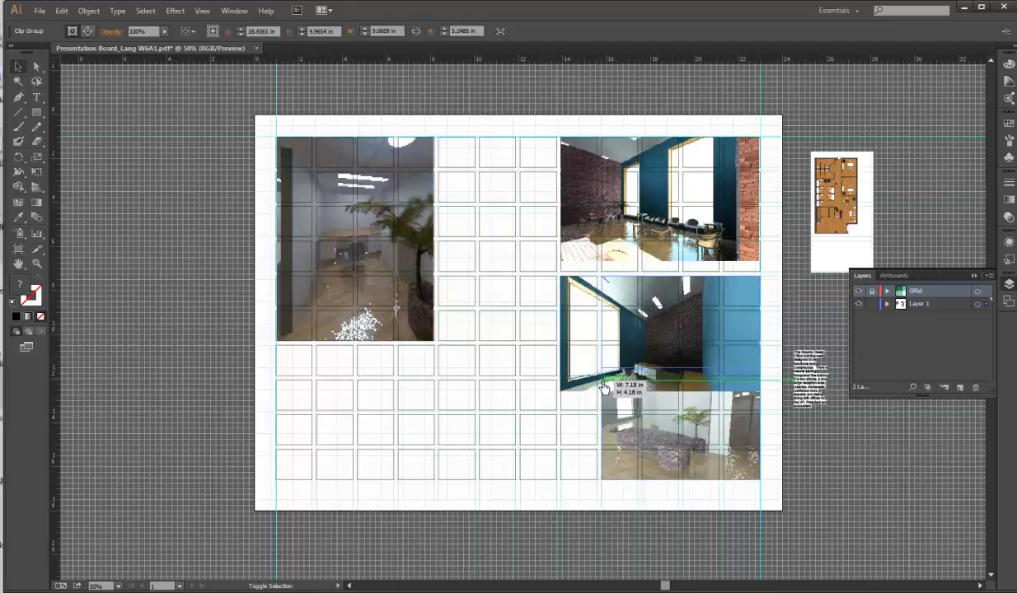
click(664, 210)
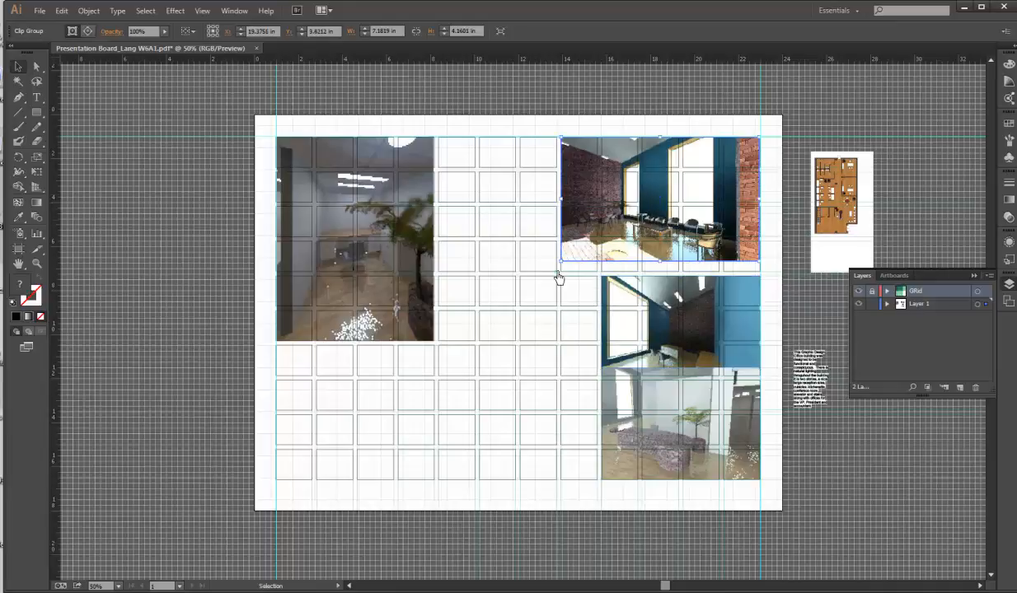
drag(560, 262, 604, 257)
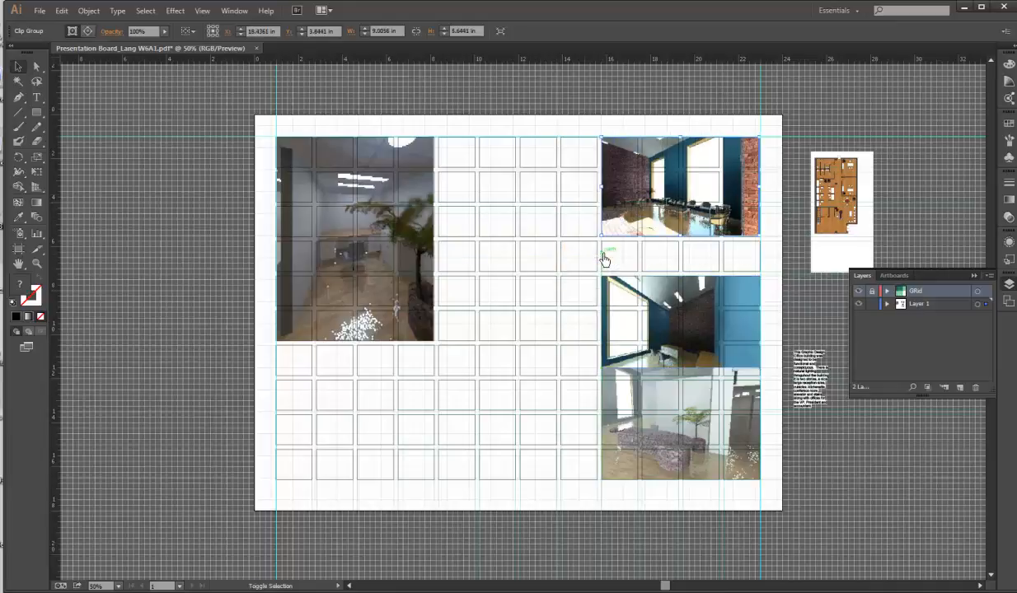
Step: Move the blue-walled image up between the other two right-hand images and nudge it vertically to even out the gaps
drag(677, 327, 684, 315)
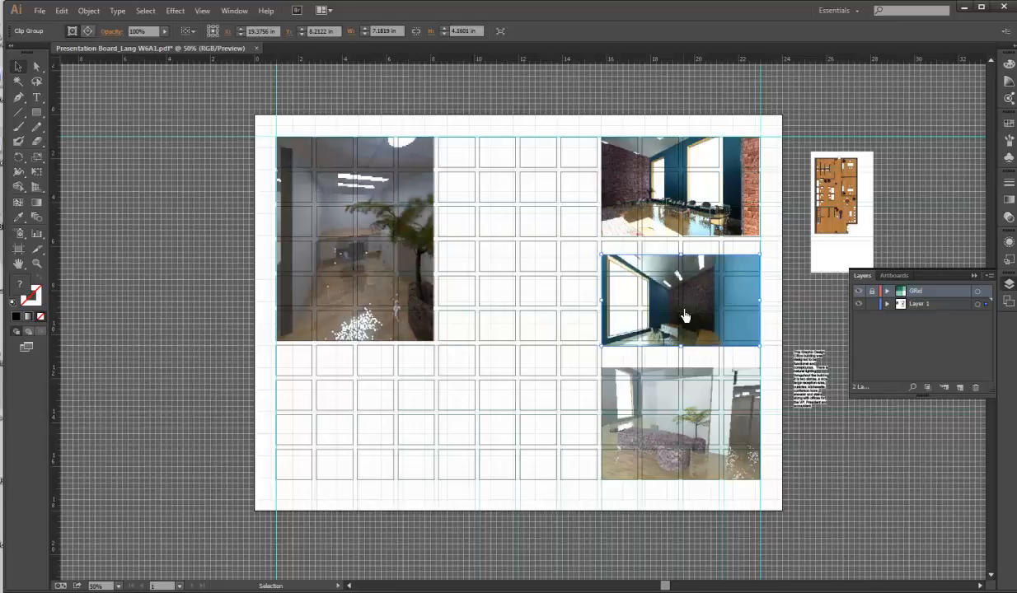
key(Down)
key(Down)
key(Down)
key(Down)
key(Down)
key(Down)
key(Down)
key(Down)
key(Down)
key(Down)
key(Down)
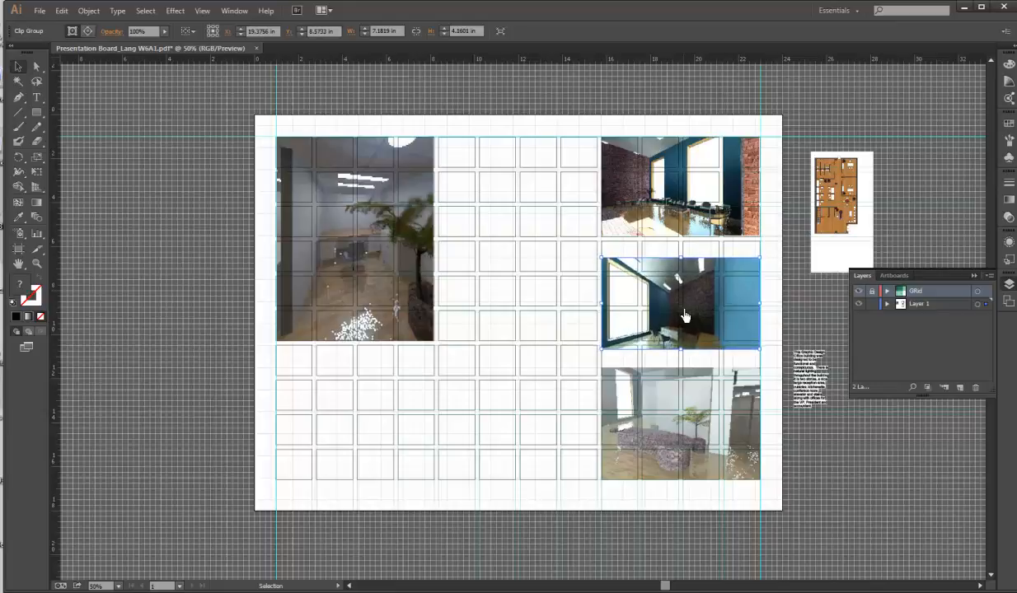
key(Down)
key(Down)
key(Down)
key(Down)
key(Down)
key(Down)
key(Down)
key(Down)
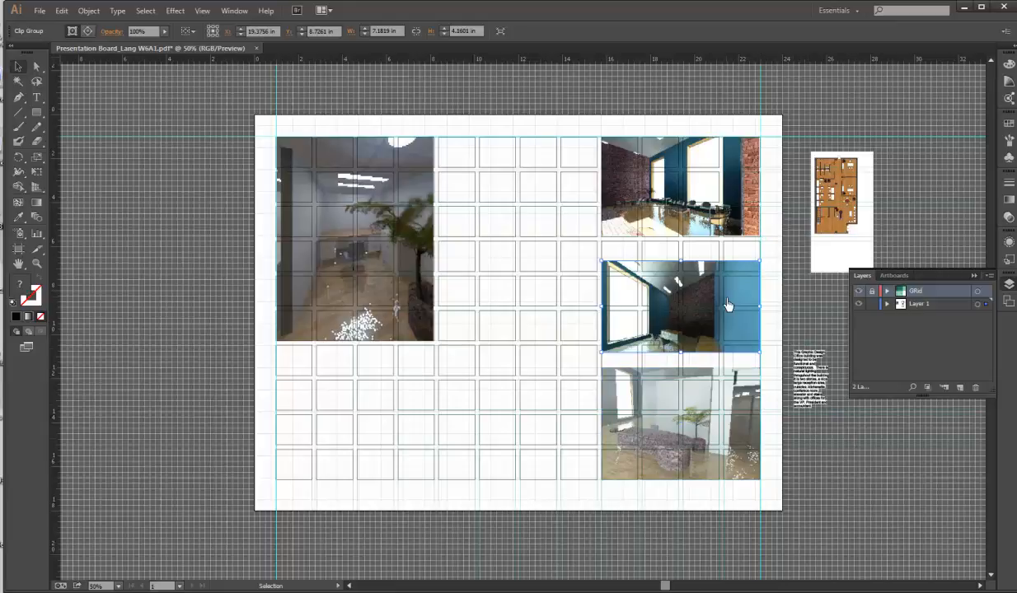
key(Up)
key(Up)
key(Up)
key(Up)
key(Up)
key(Up)
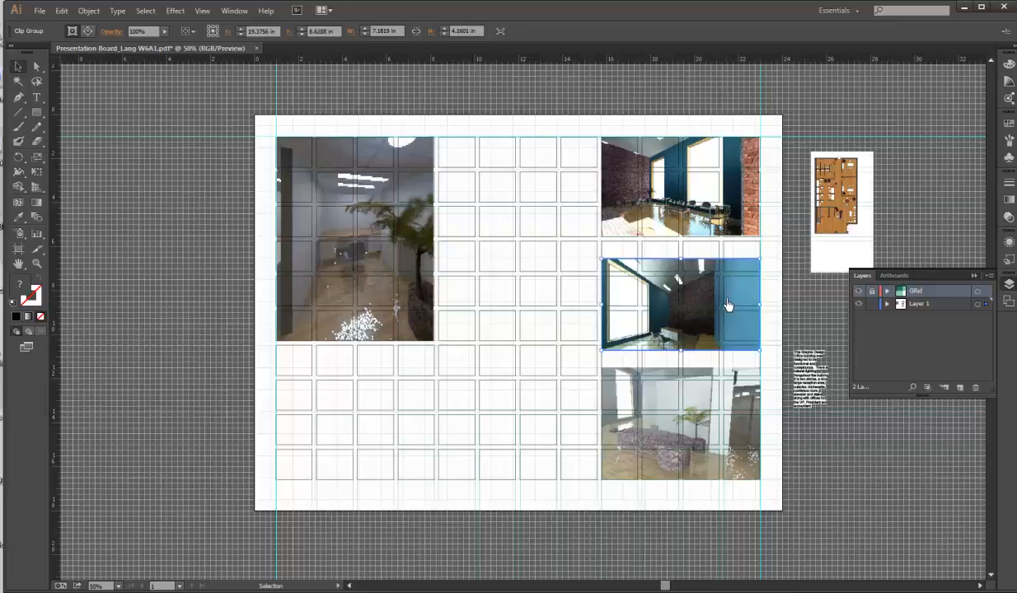
click(932, 484)
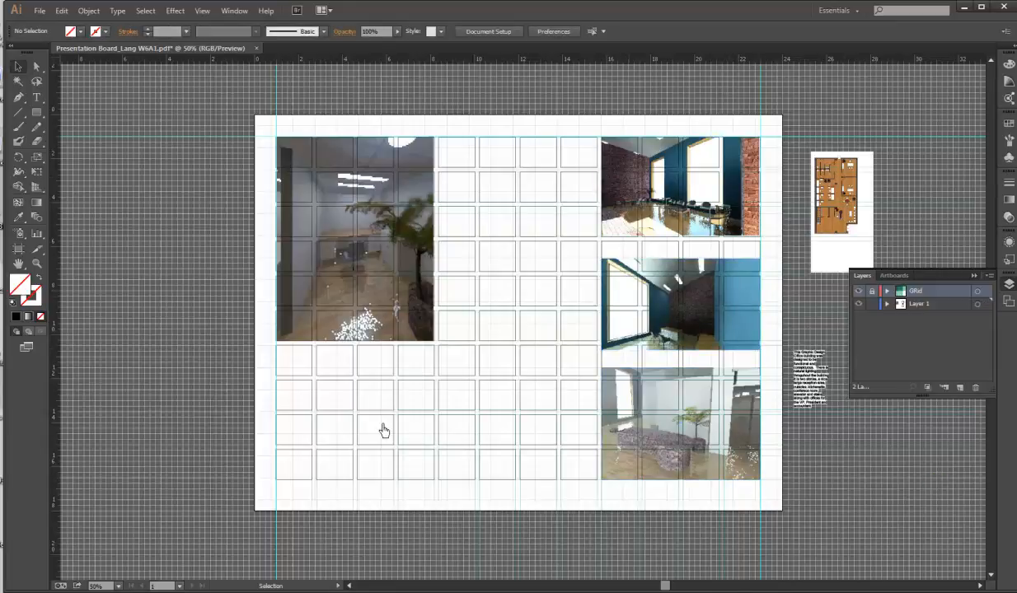
Step: Place the floor plan beside the plant image along the top margin, enlarged across four columns to about 7.2 x 13.98 in
click(846, 209)
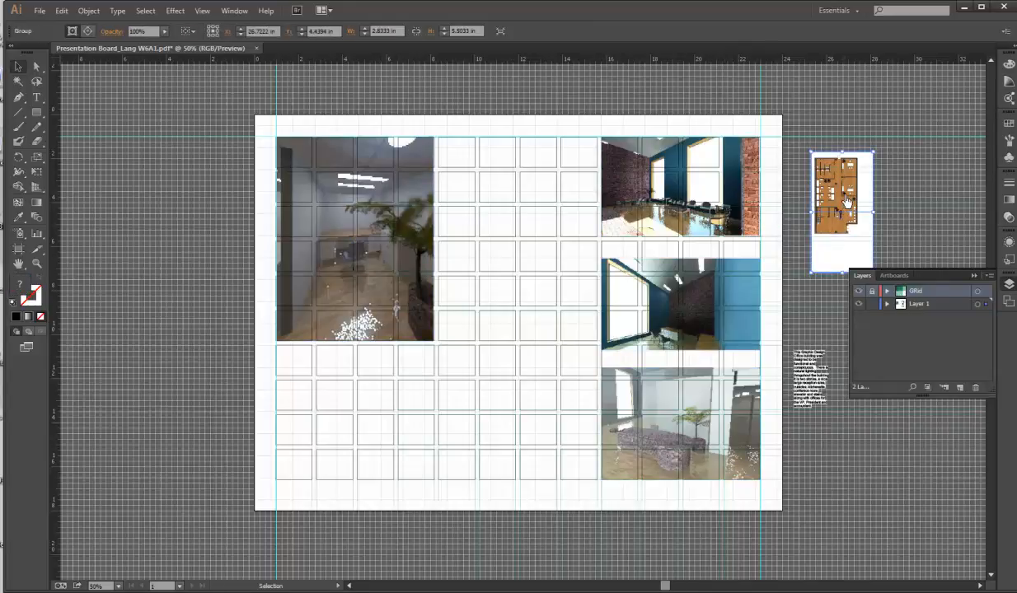
drag(846, 201, 471, 181)
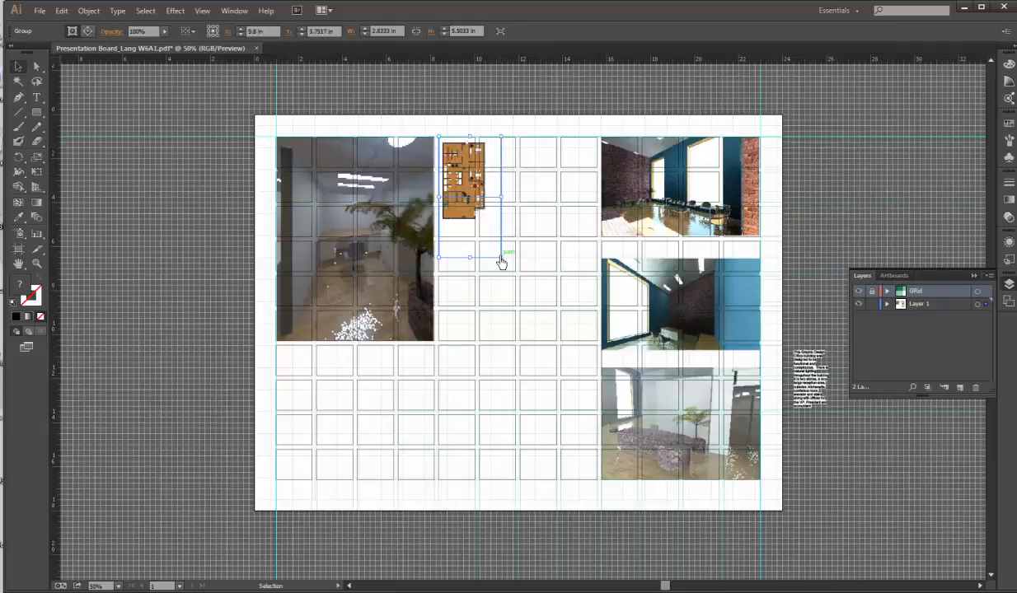
drag(501, 262, 599, 457)
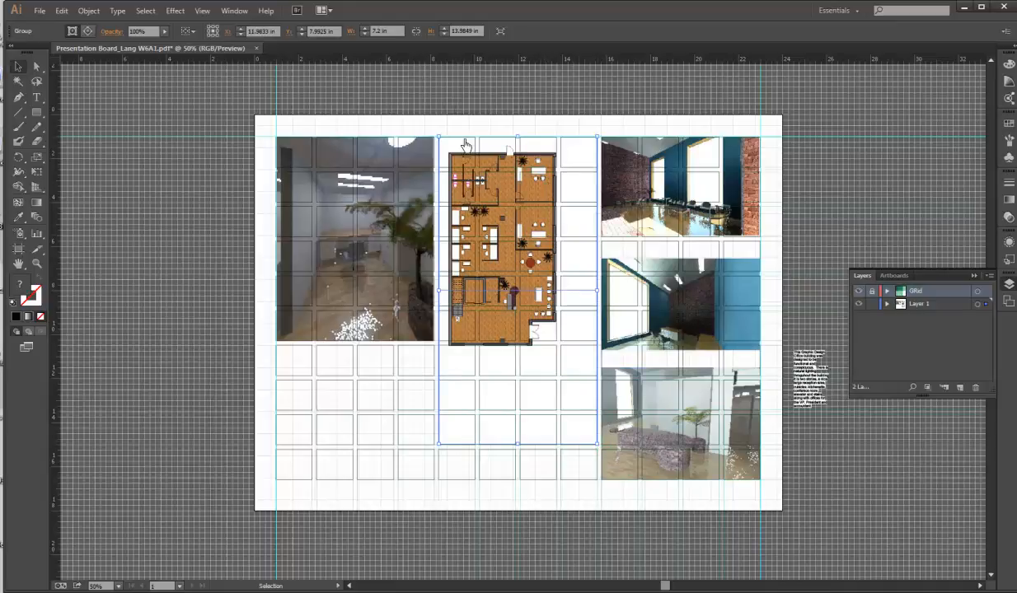
Step: Rotate the floor plan to landscape, move it below the plant image and enlarge it to about 16.54 x 8.52 in
drag(439, 136, 602, 257)
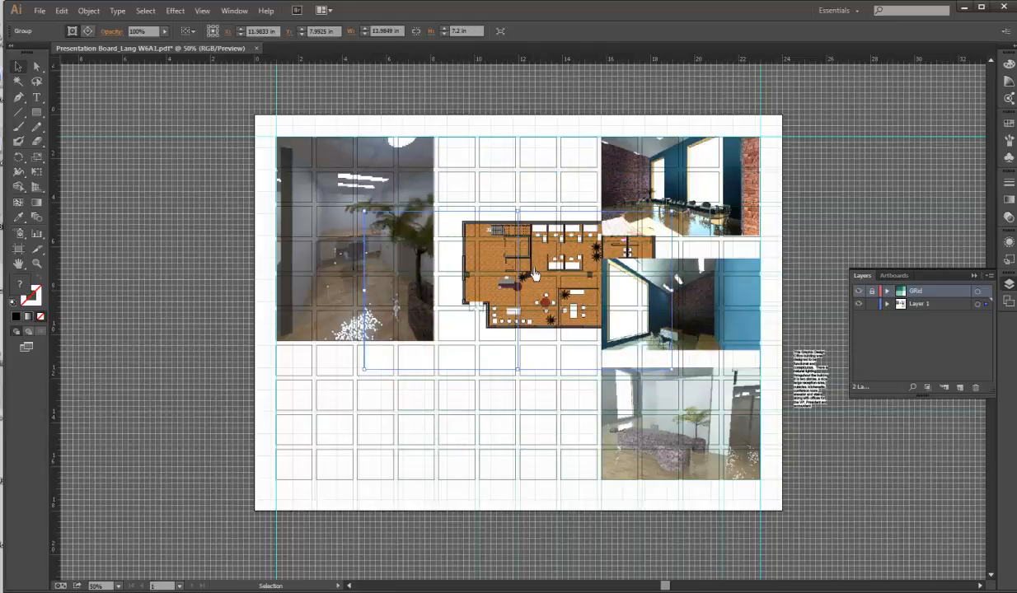
drag(525, 273, 498, 402)
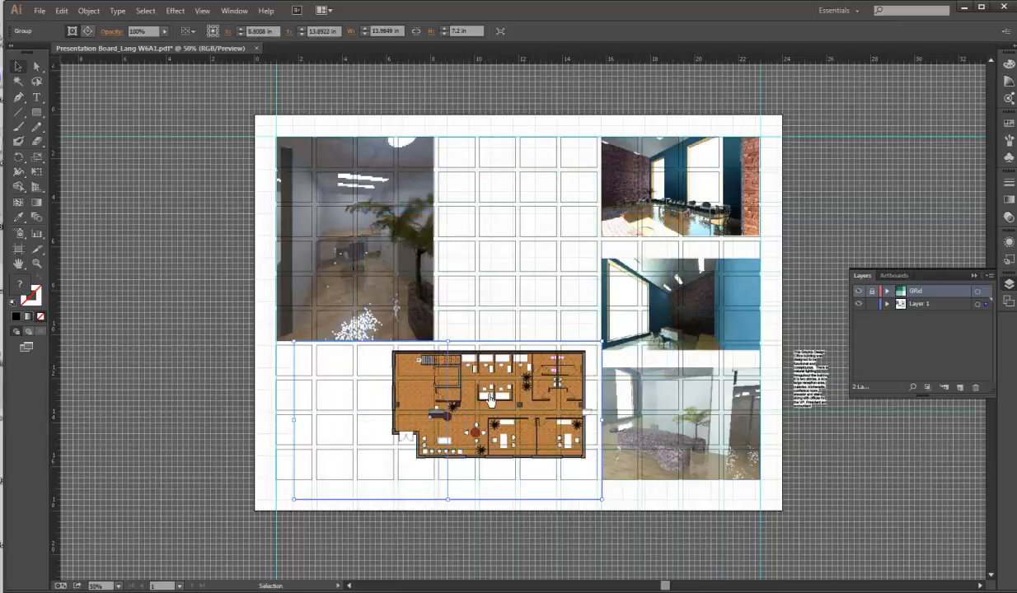
drag(294, 500, 238, 541)
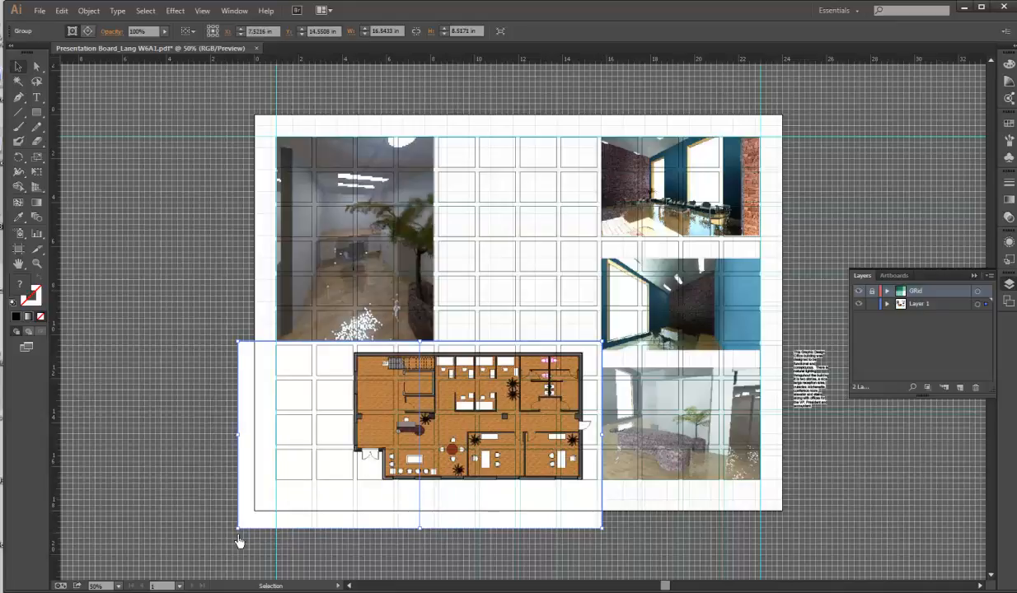
Step: Nudge the floor plan up to fit the drawing within the grid's four lowest rows
key(Up)
key(Up)
key(Up)
key(Up)
key(Up)
key(Up)
key(Up)
key(Up)
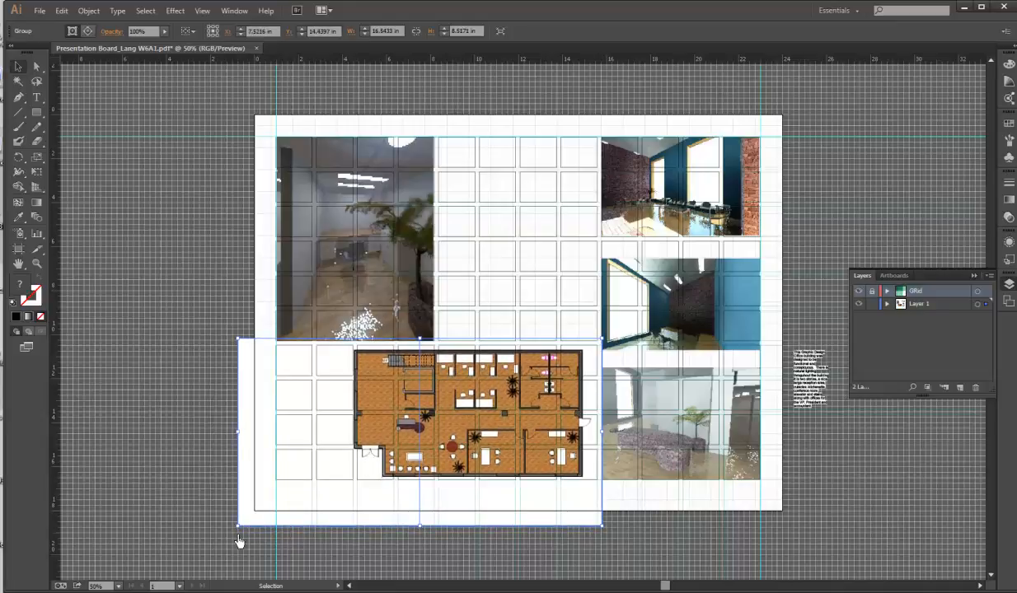
key(Up)
key(Up)
key(Up)
key(Up)
key(Up)
key(Up)
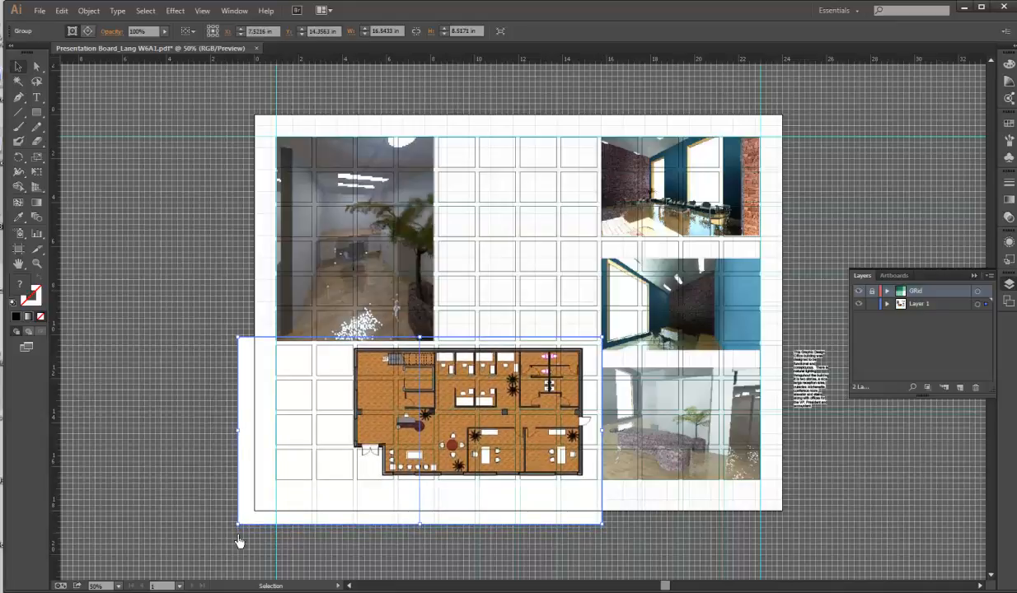
key(Down)
key(Down)
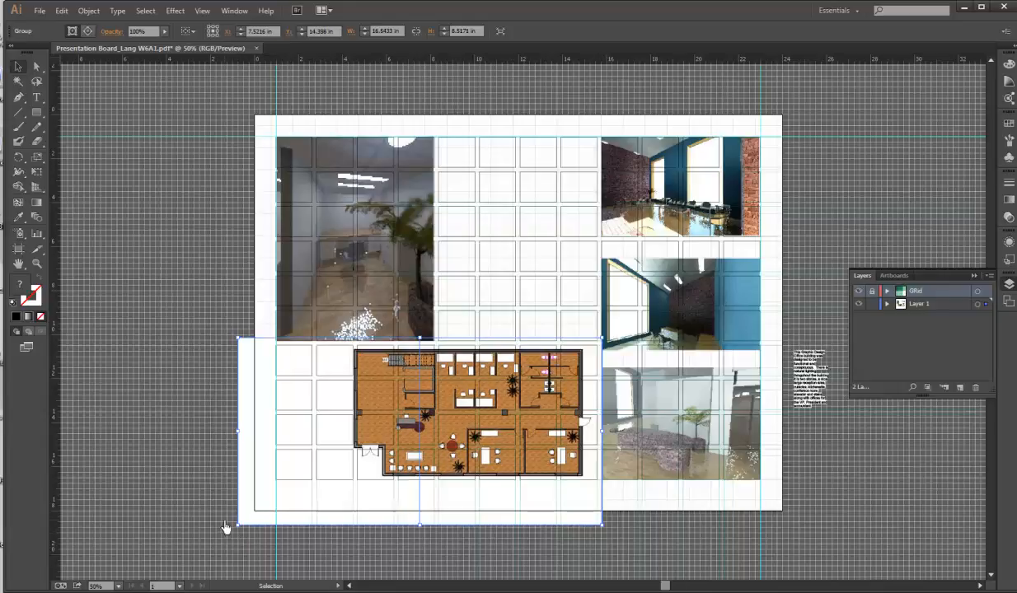
Step: Move the floor plan left until the drawing's outer wall lines up with the left margin guide
drag(436, 421, 363, 406)
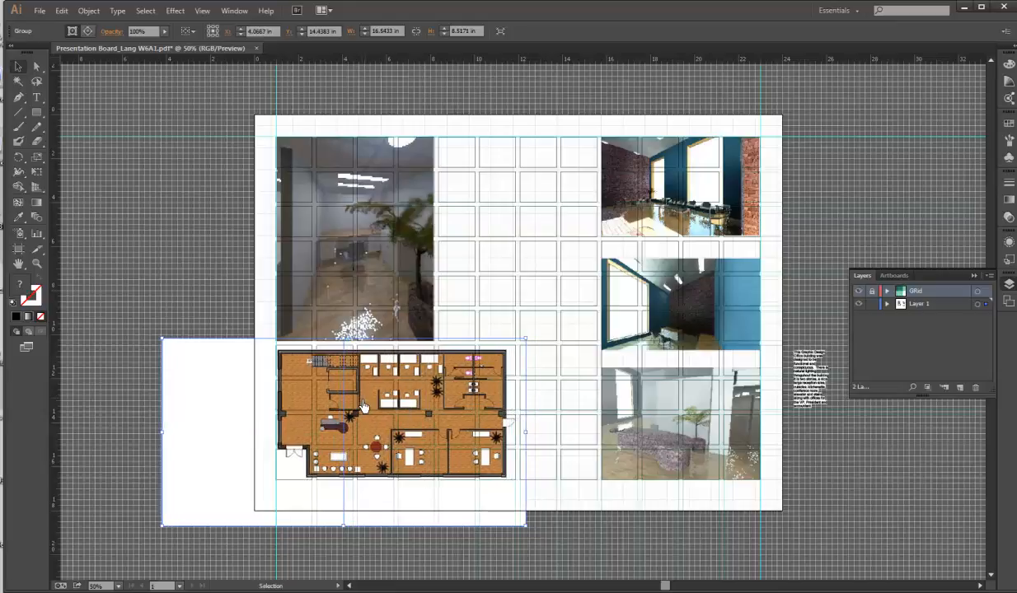
key(Left)
key(Left)
key(Left)
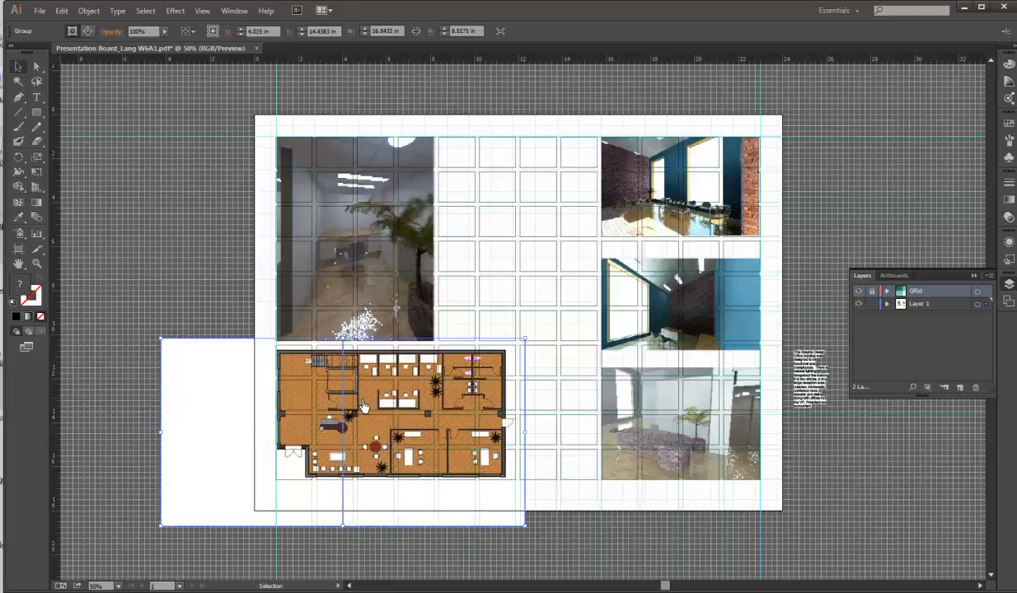
click(183, 284)
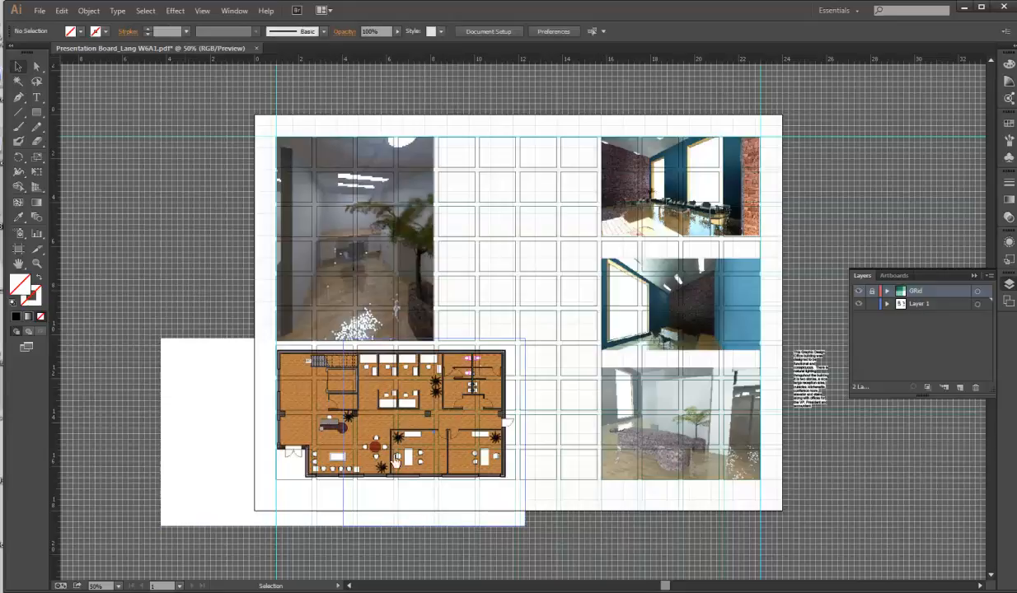
Step: Nudge the floor plan down until the drawing's lower wall sits on the bottom edge of the grid
click(476, 432)
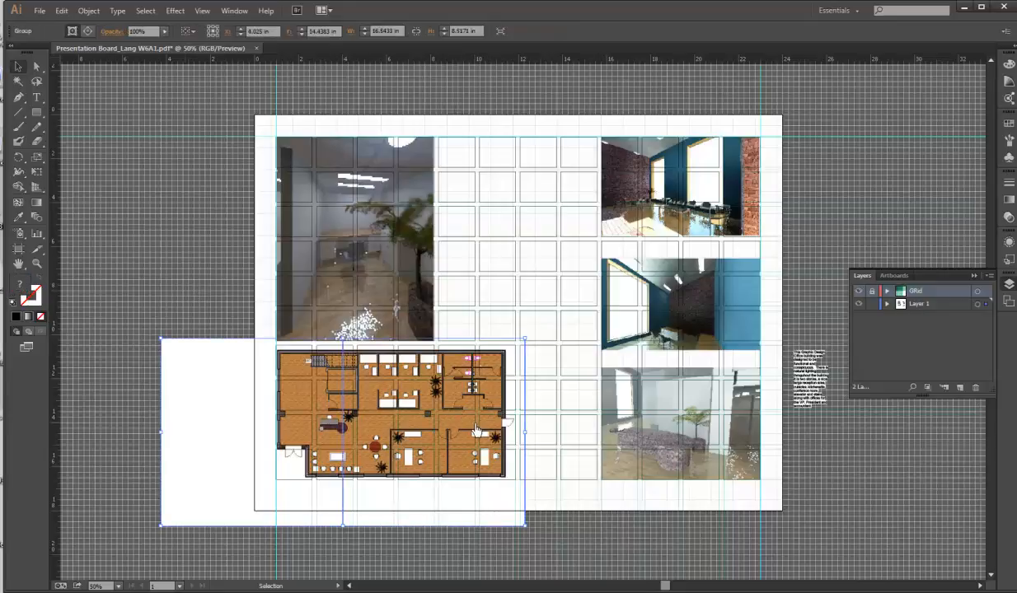
key(Down)
key(Down)
key(Down)
key(Down)
key(Down)
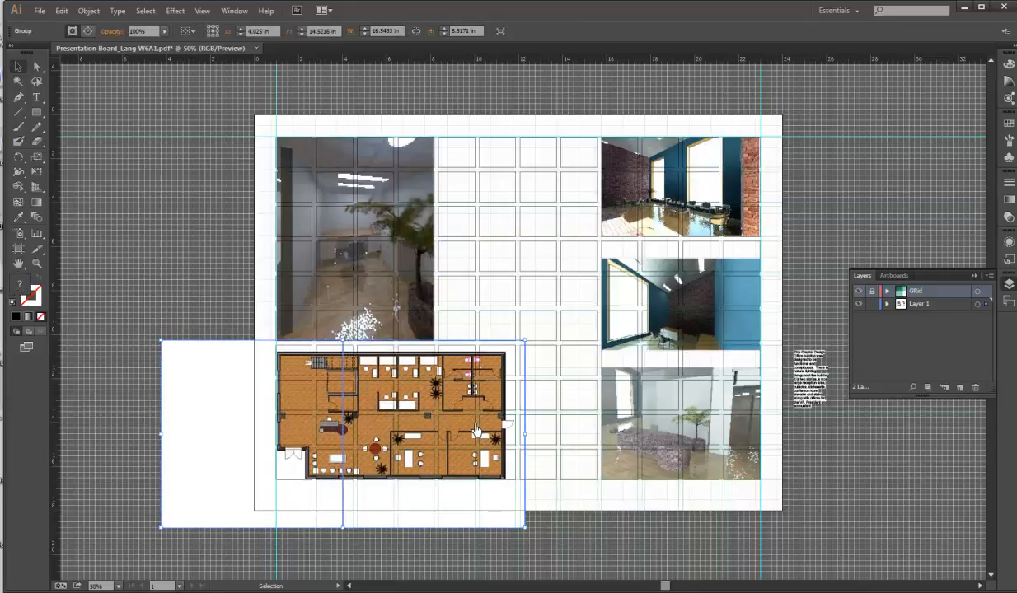
click(206, 216)
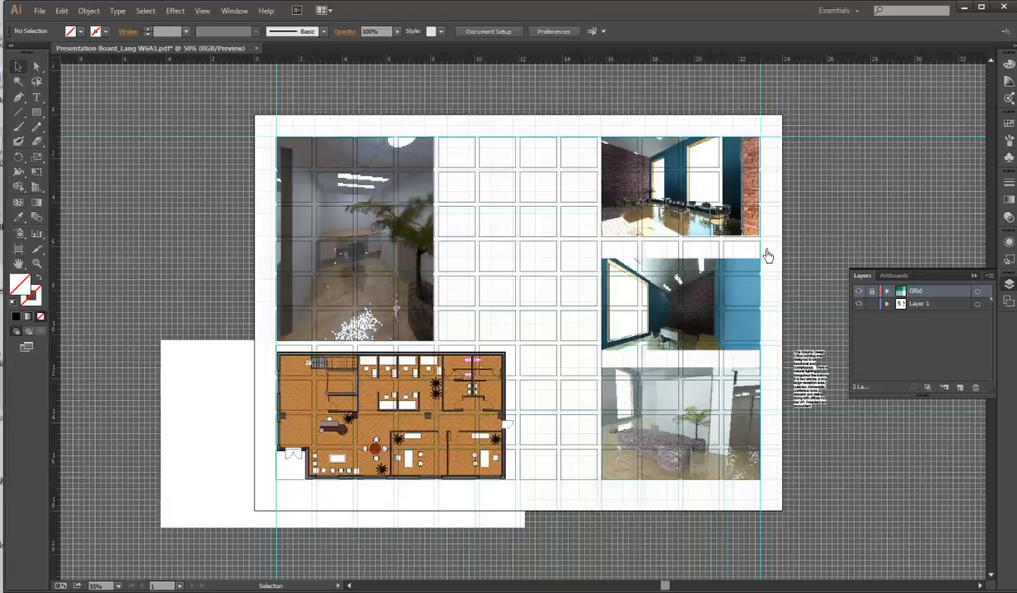
Step: Move the building description text beside the plant image at the top margin, enlarged across two columns to about 3.47 x 5.69 in
click(658, 191)
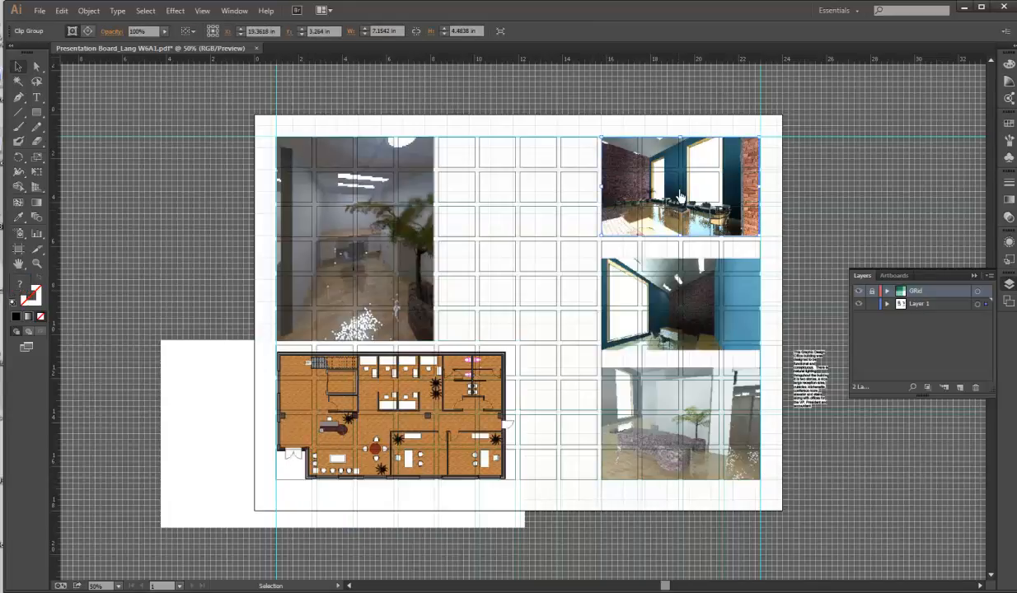
click(909, 449)
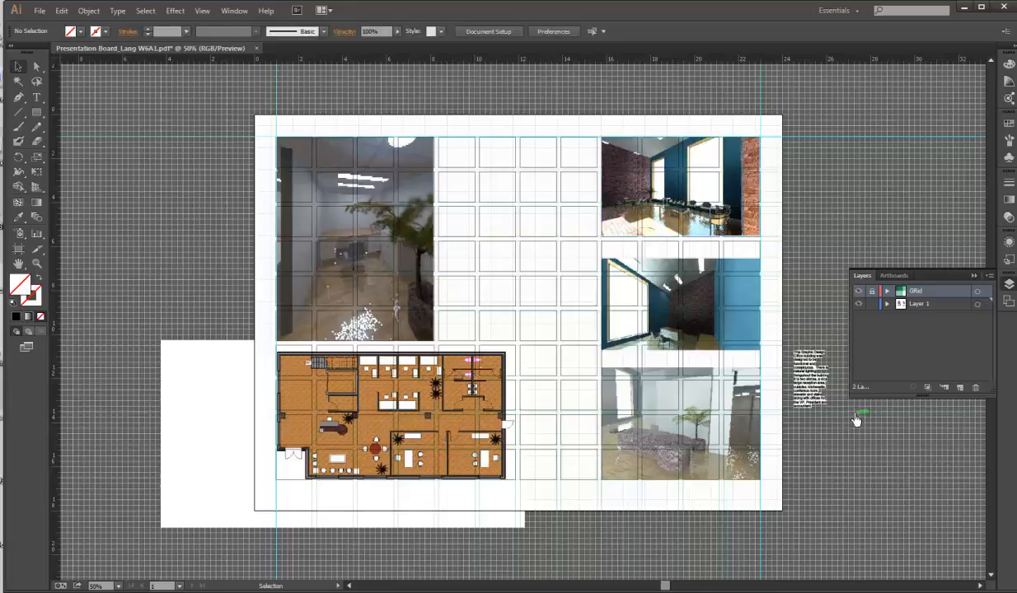
click(795, 375)
drag(813, 385, 545, 269)
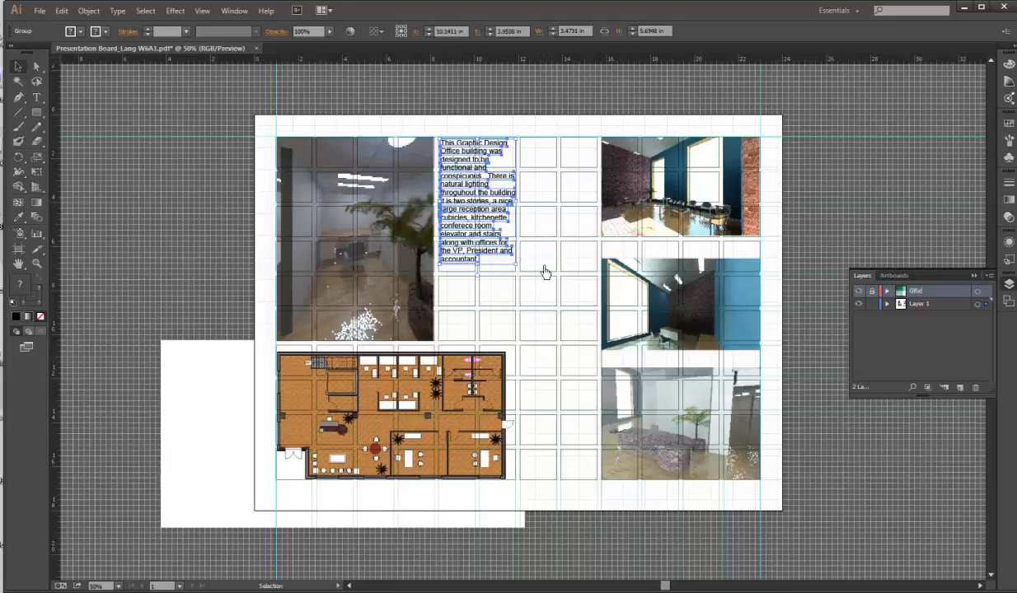
click(168, 209)
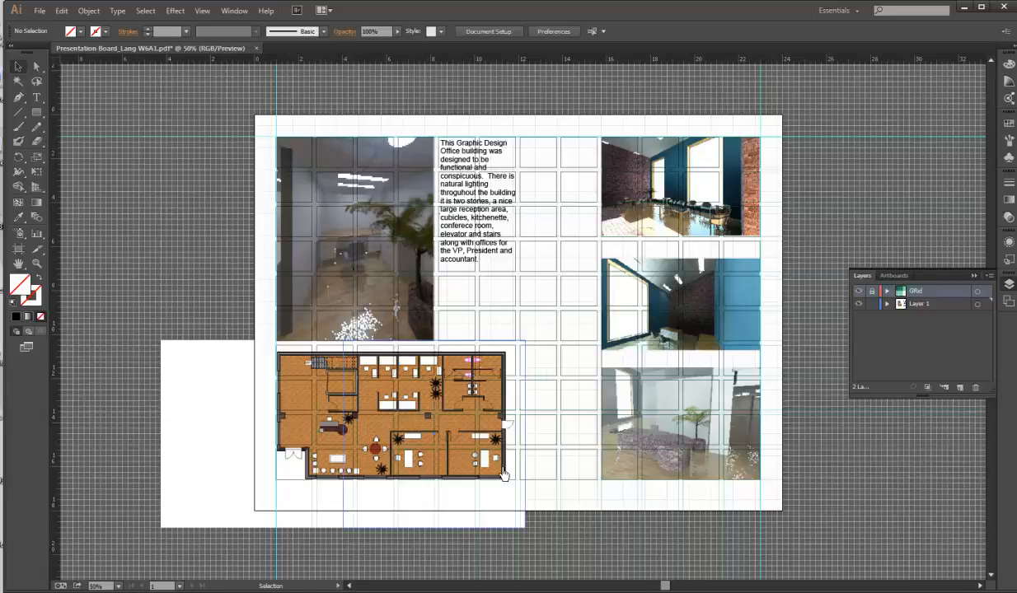
Step: Enlarge the floor plan to about 17.16 x 8.83 in and nudge it left until its outer wall meets the left margin guide
click(480, 435)
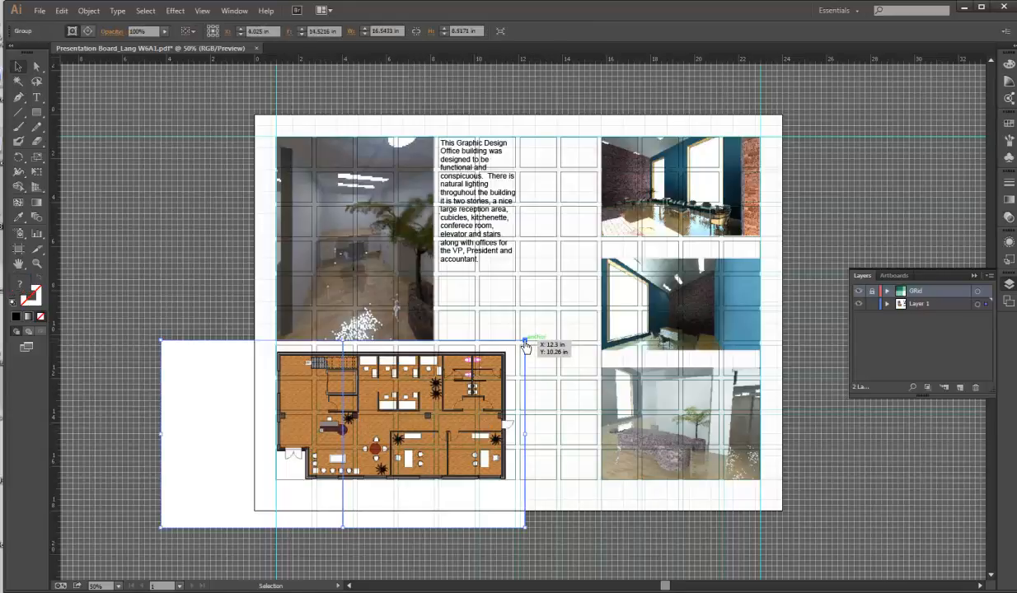
drag(526, 345, 538, 339)
key(Left)
key(Left)
key(Left)
key(Left)
key(Left)
key(Left)
key(Left)
key(Left)
key(Left)
key(Left)
key(Left)
key(Left)
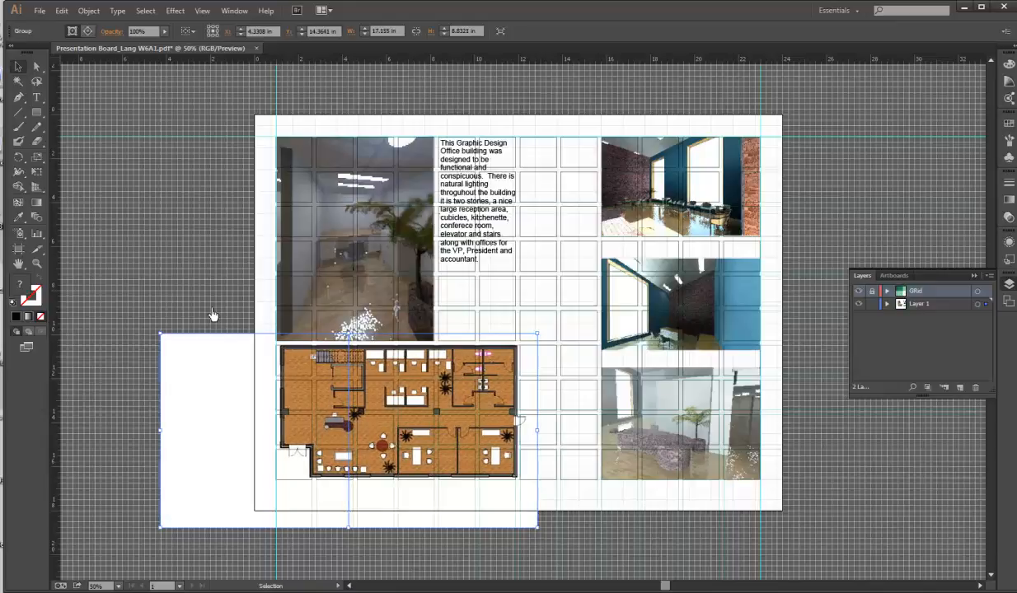
key(Left)
key(Left)
key(Left)
key(Left)
key(Left)
key(Left)
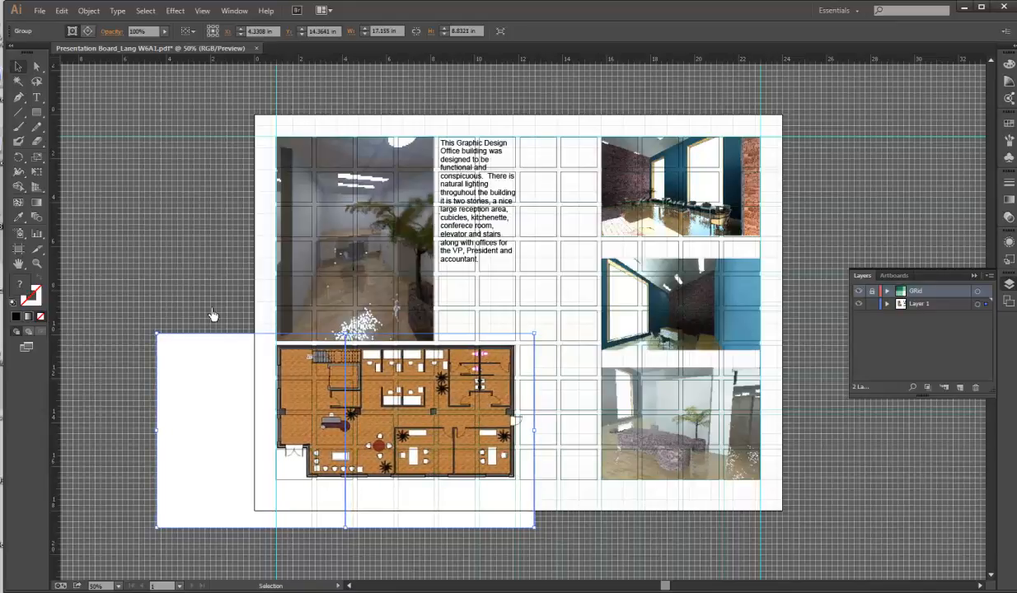
click(212, 314)
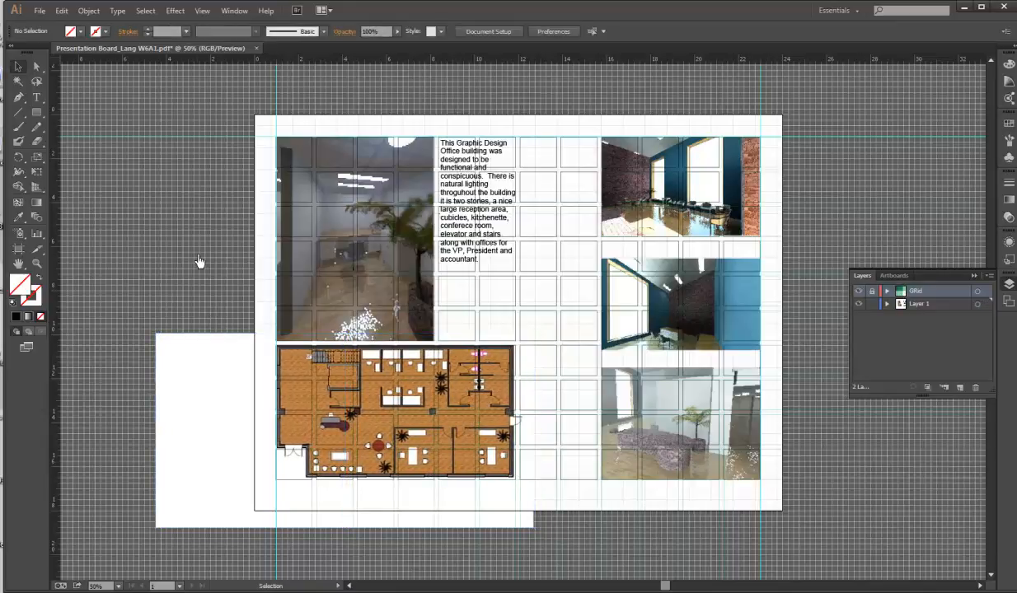
Step: Fine-tune the floor plan's position, keeping its outer wall on the left margin guide and lowering it to the grid's bottom edge
click(414, 480)
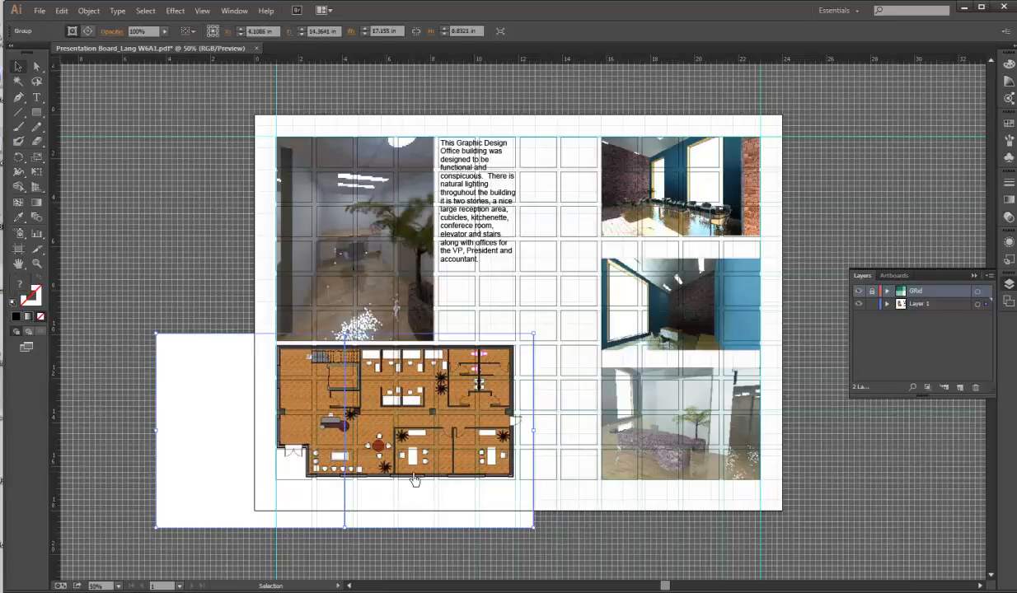
key(Left)
key(Left)
key(Left)
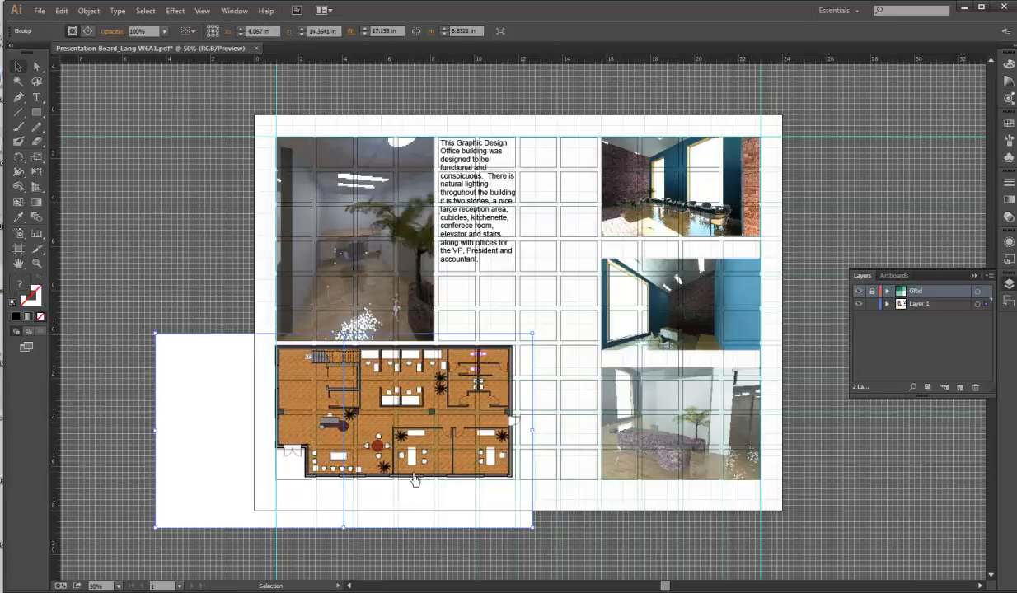
key(Right)
key(Right)
key(Down)
key(Down)
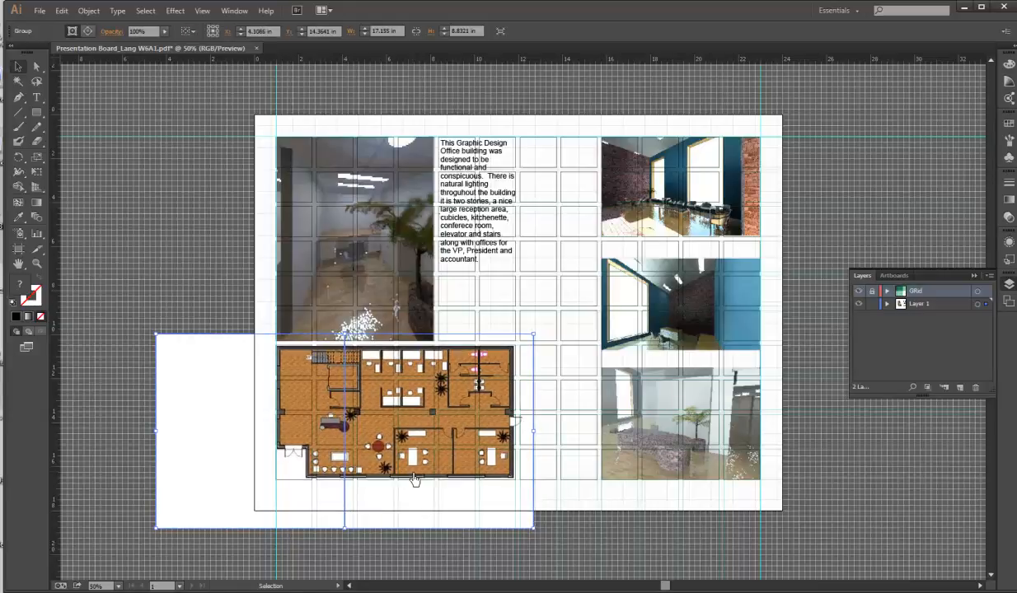
key(Down)
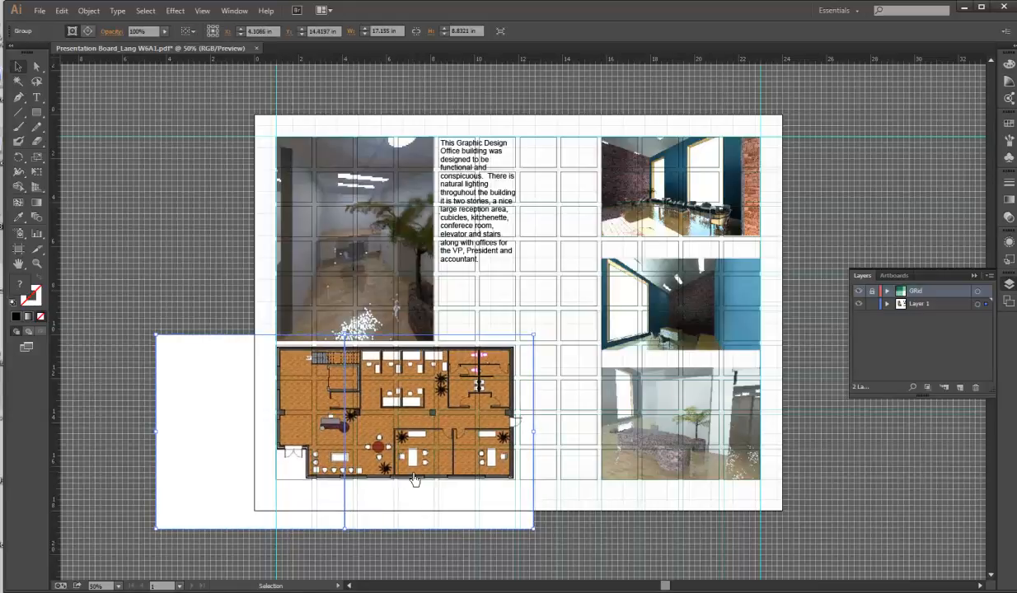
key(Down)
key(Down)
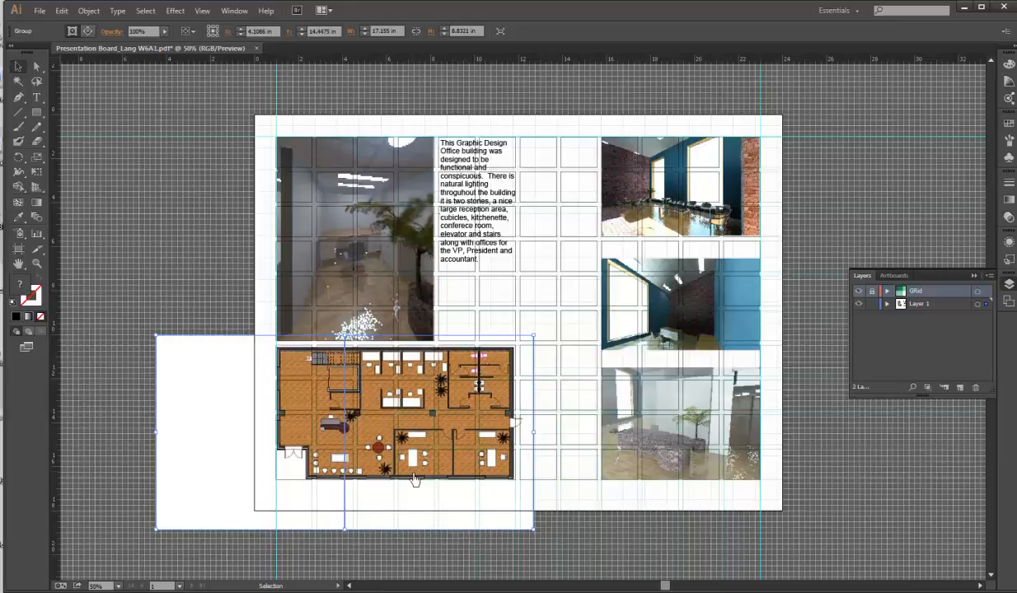
click(235, 272)
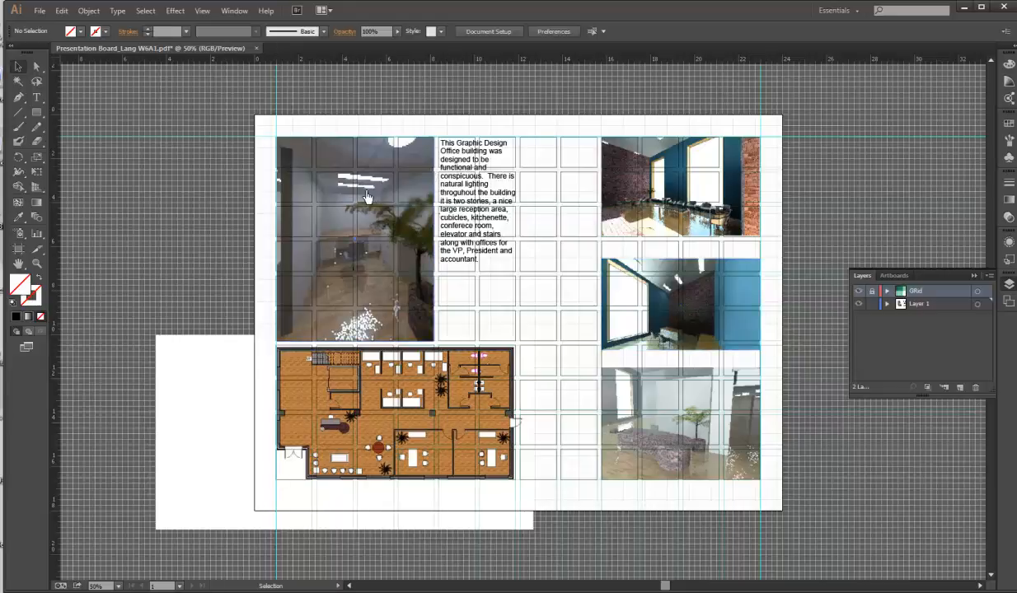
Step: Sample the blue wall colour from the middle office image and draw a 3.5 x 1.38 in rectangle over the two cells beside the text
click(19, 217)
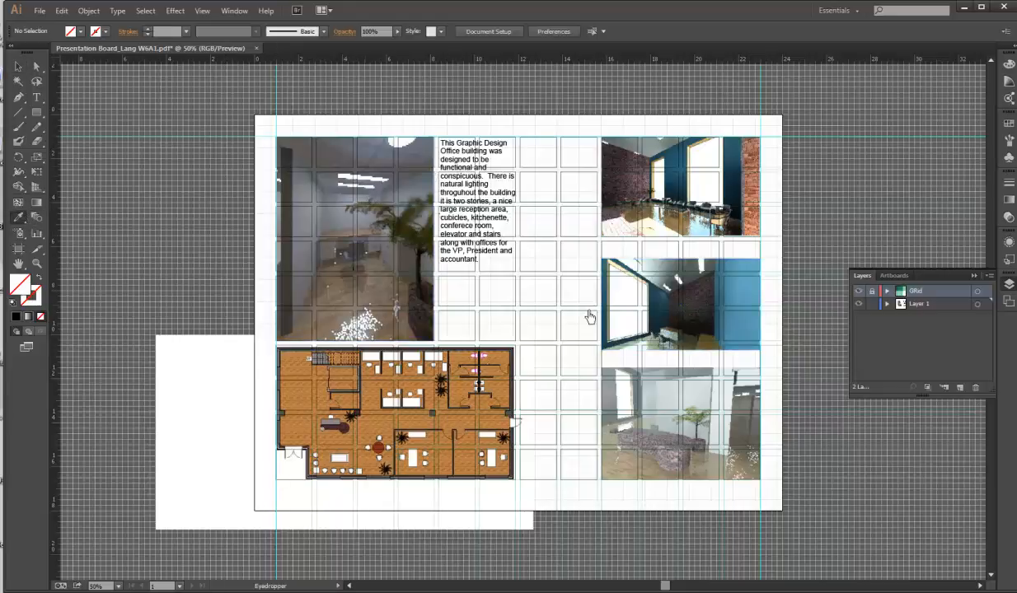
click(744, 300)
key(v)
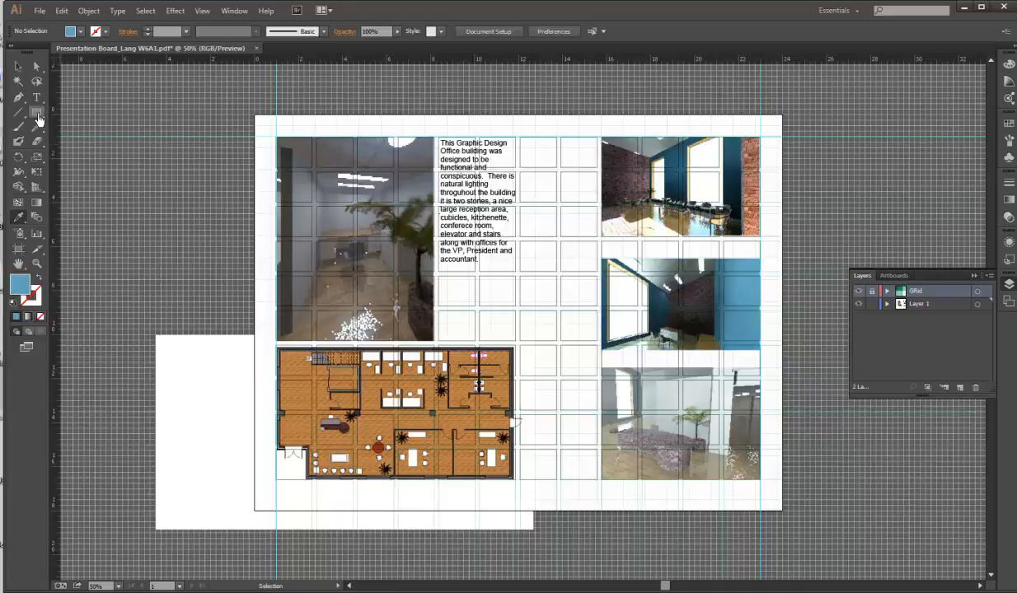
click(37, 115)
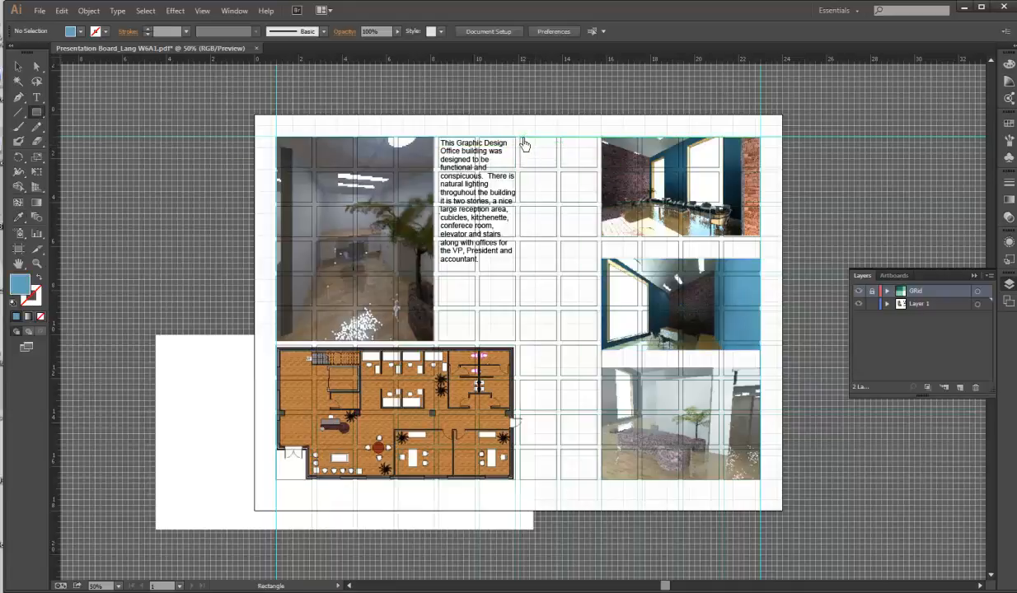
drag(564, 174, 599, 170)
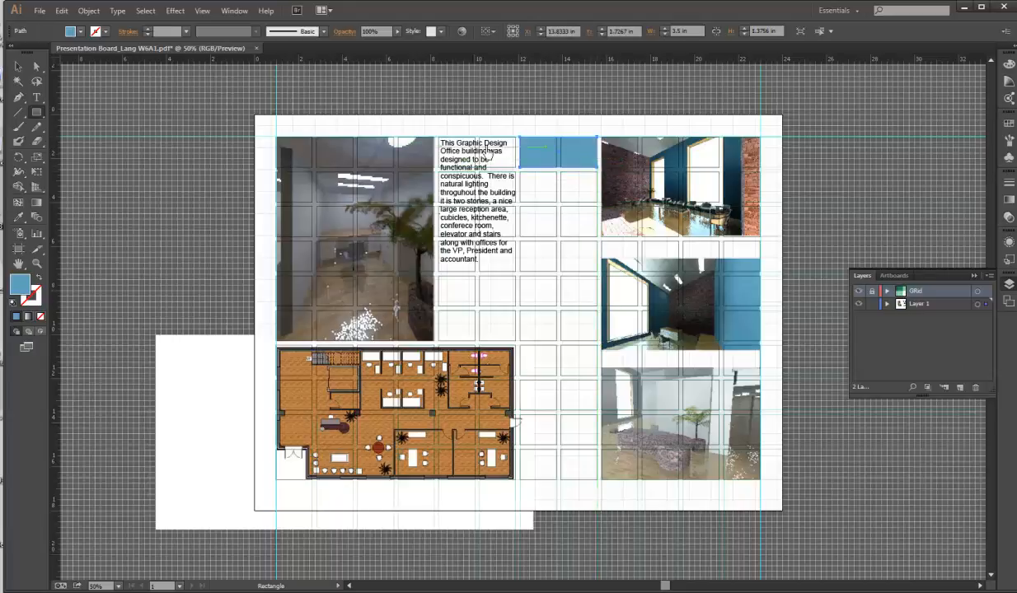
key(v)
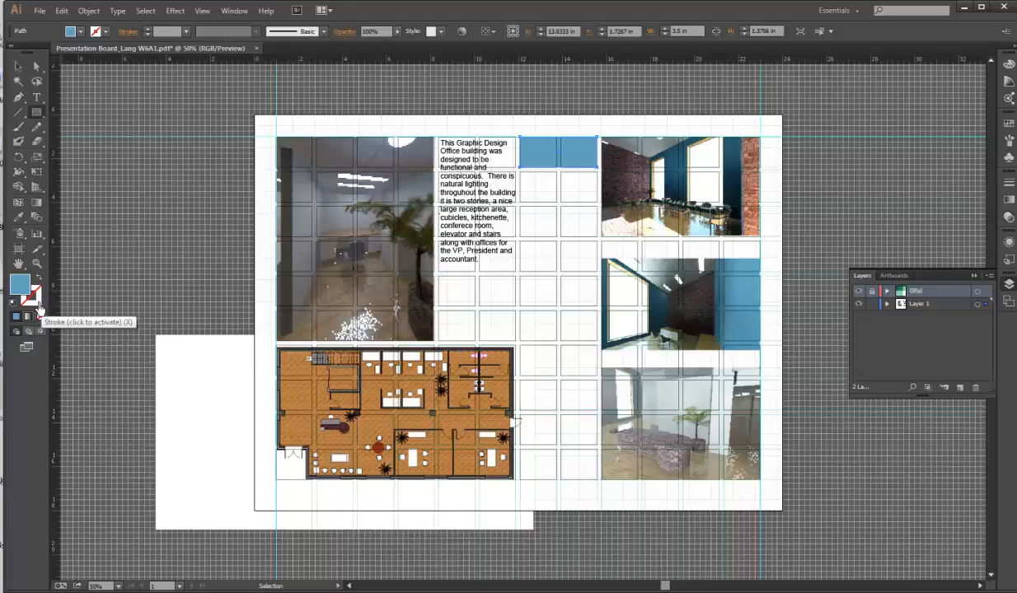
Step: Give the blue rectangle a black (000000) stroke with a 2 pt weight
click(38, 305)
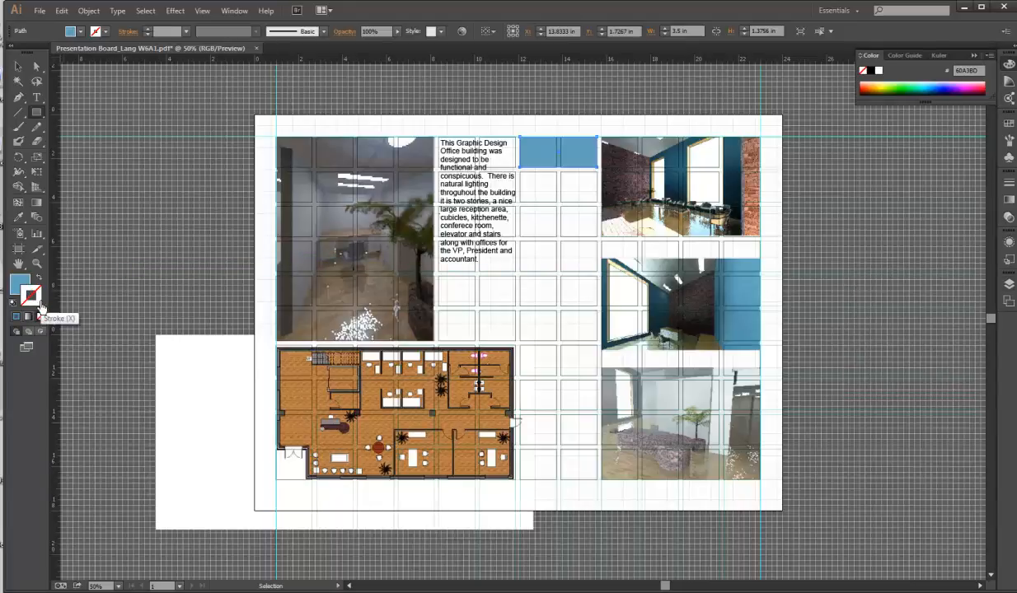
double_click(32, 296)
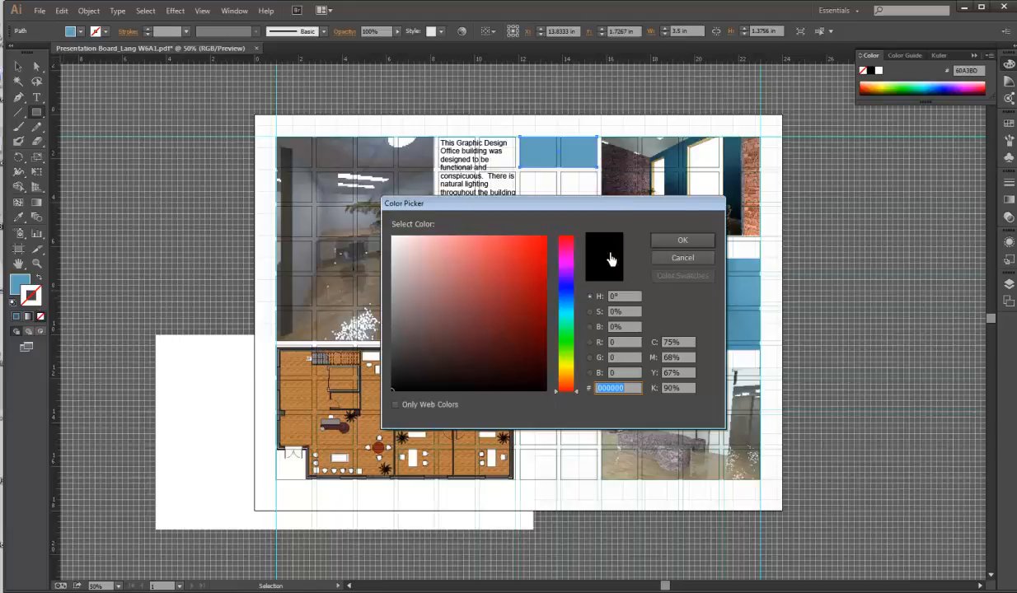
click(691, 240)
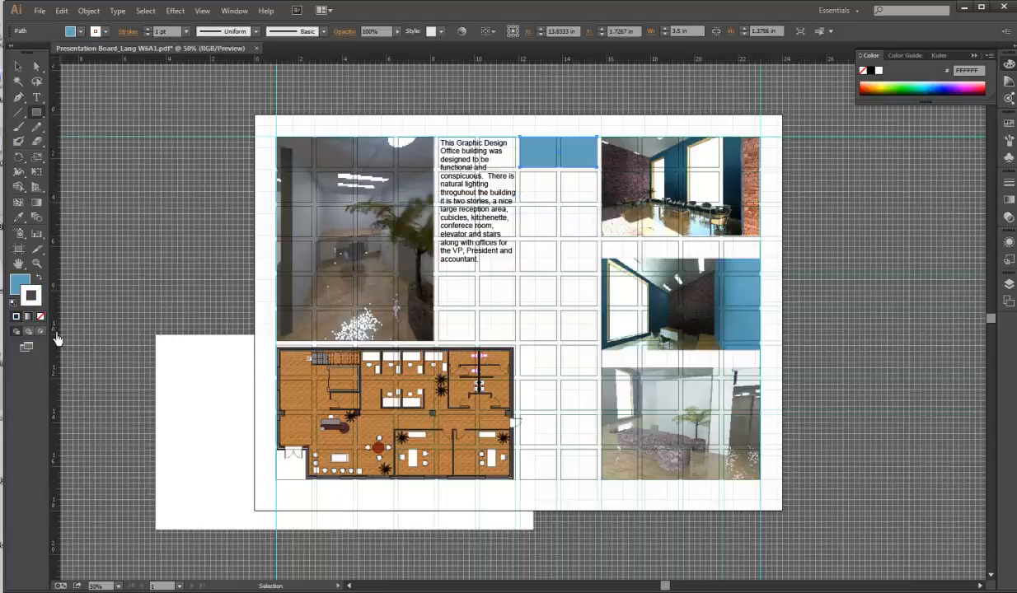
double_click(35, 298)
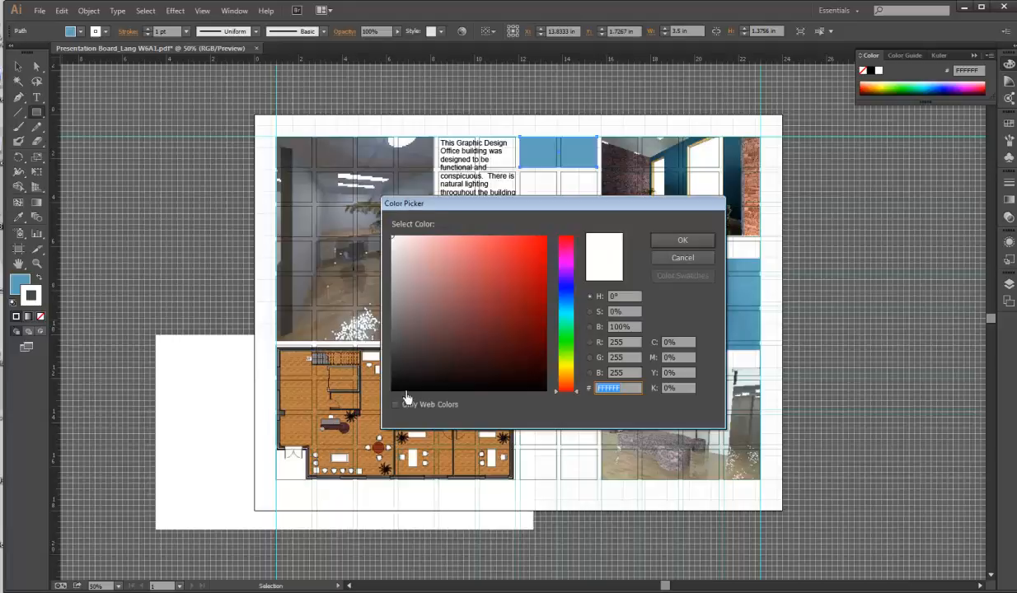
click(402, 388)
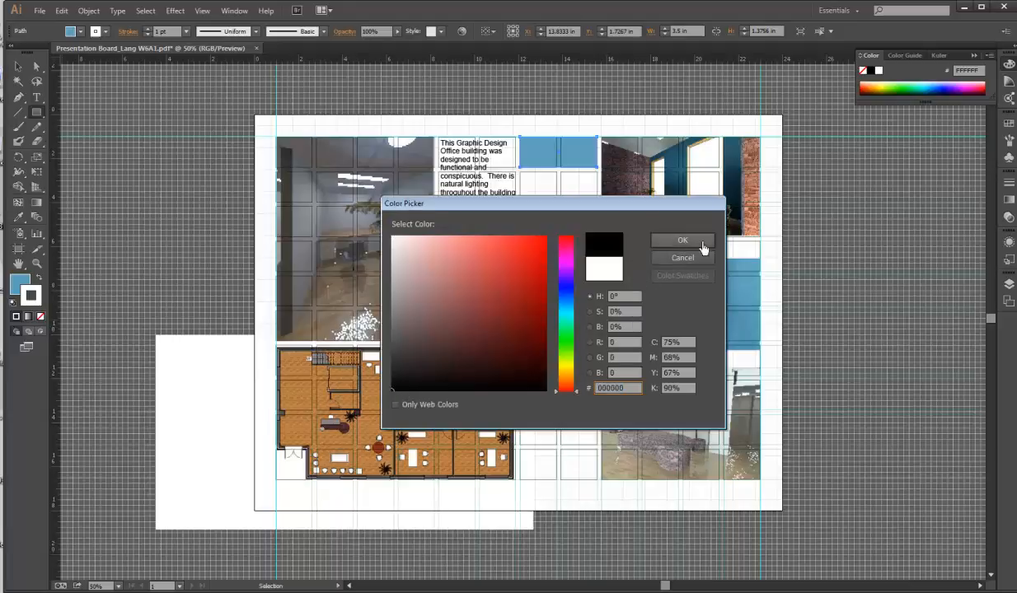
click(683, 241)
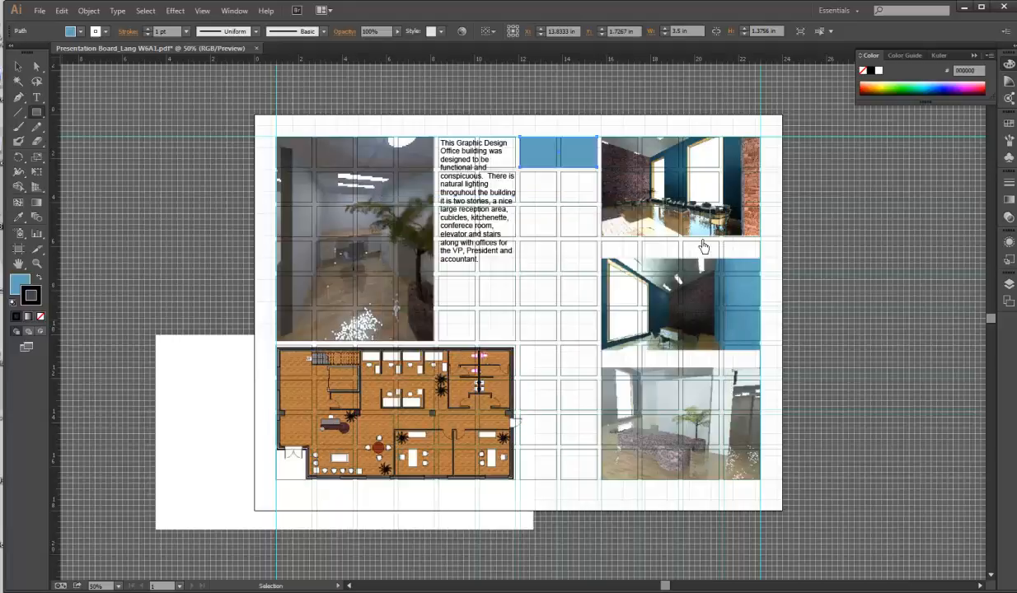
click(146, 32)
click(177, 191)
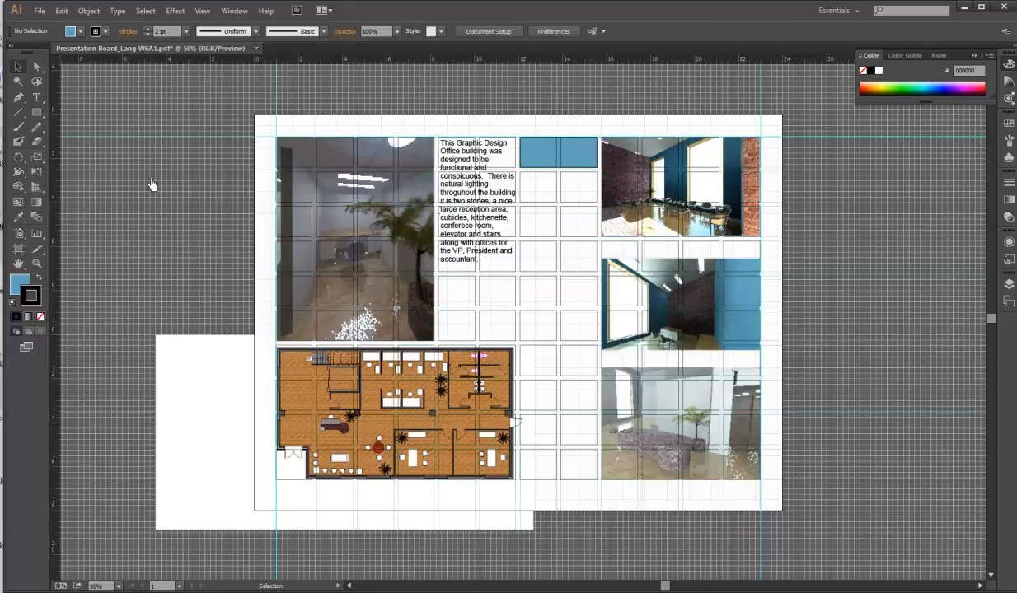
Step: Apply a black stroke to the plant image
click(281, 206)
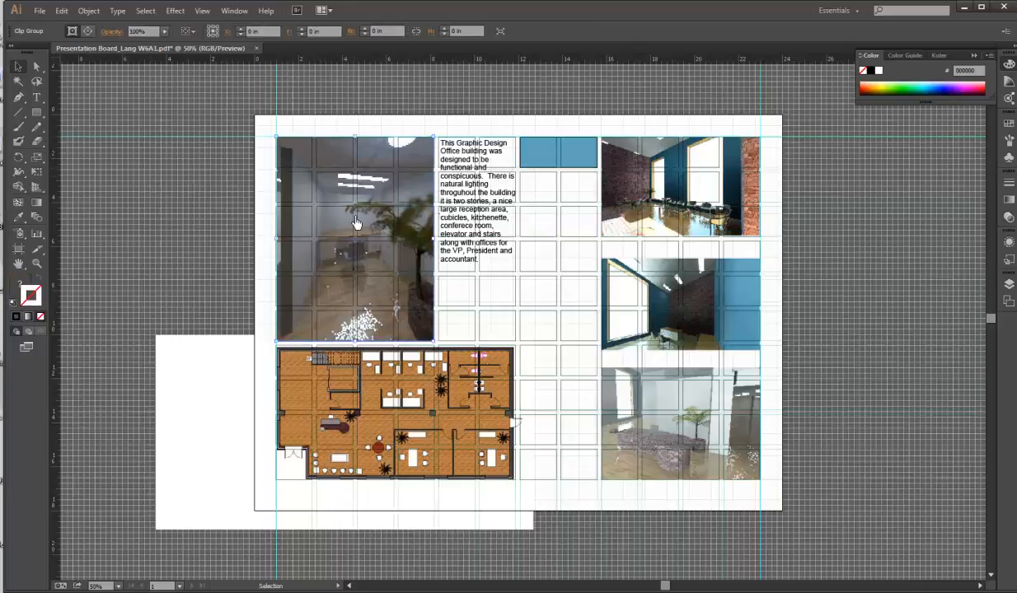
click(16, 317)
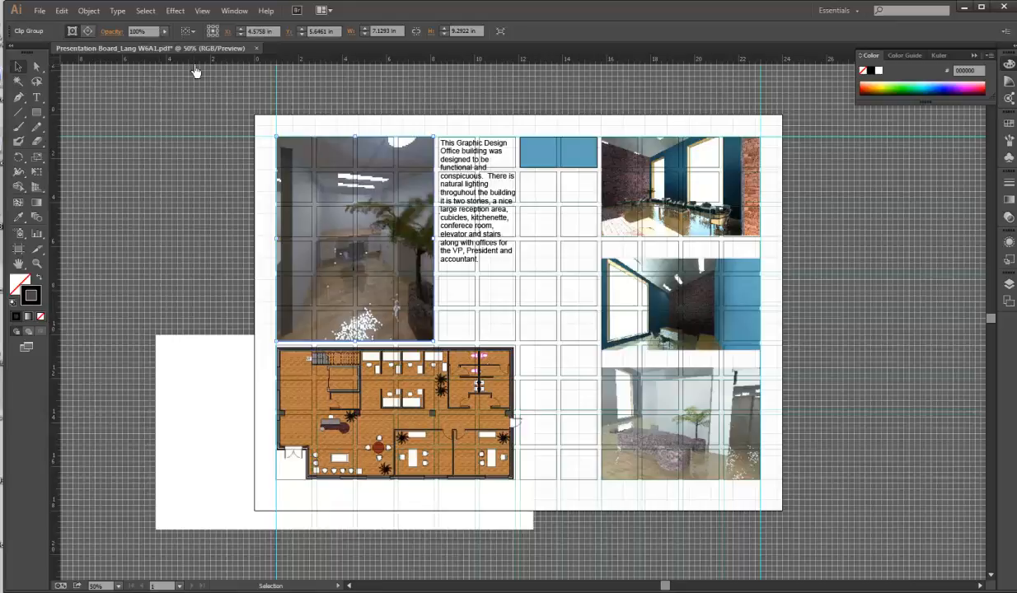
click(199, 135)
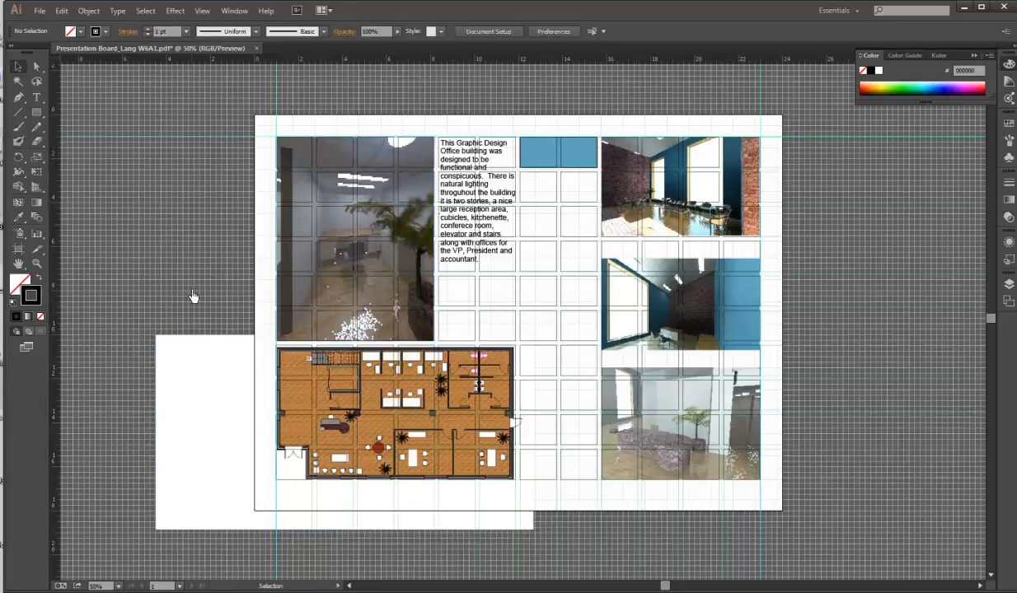
click(399, 268)
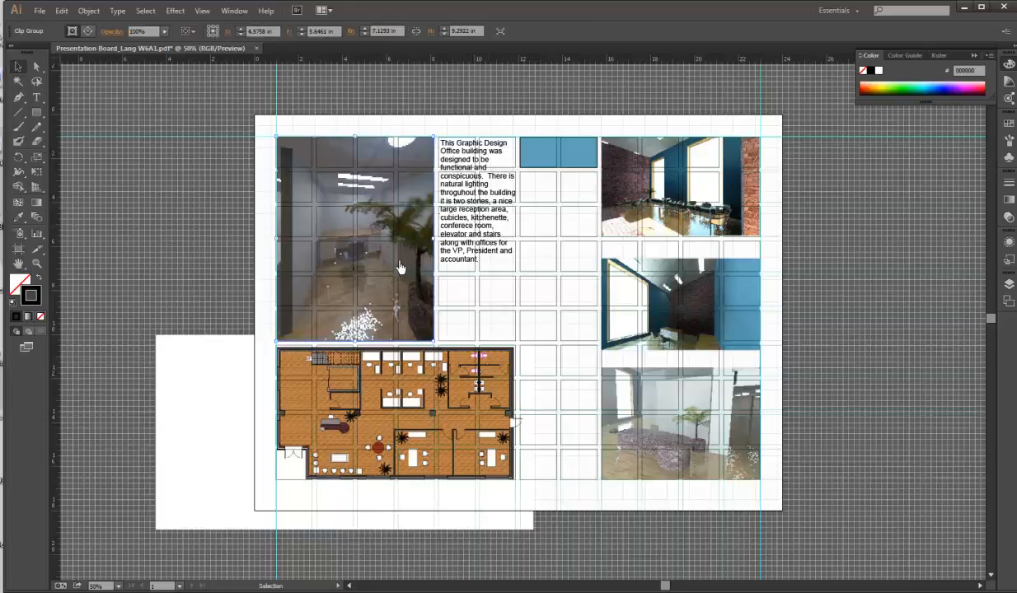
click(148, 211)
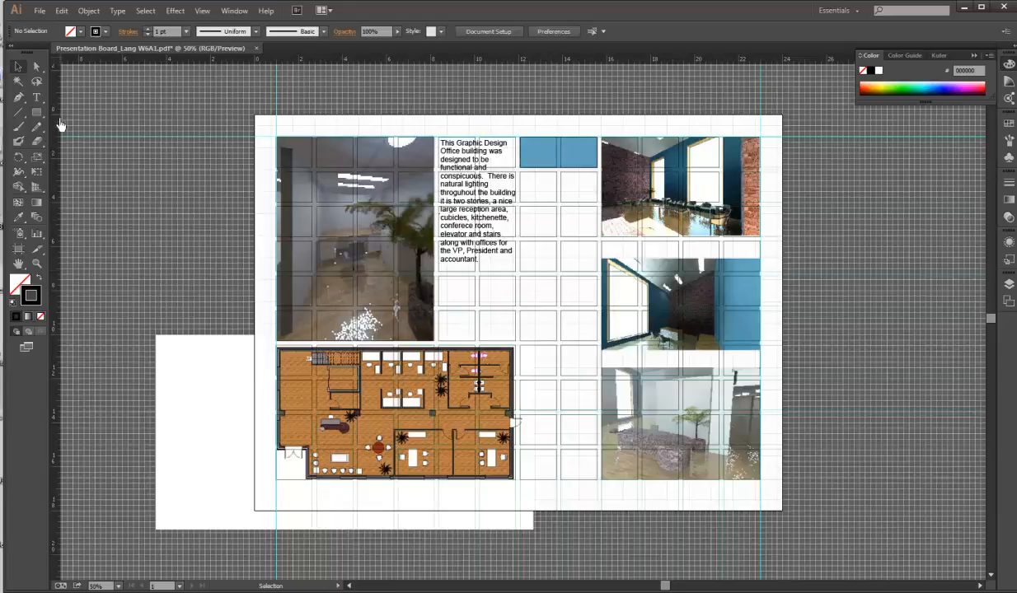
Step: Sample the pale grey from the bottom office image and draw a black-stroked 3.5 x 1.38 in rectangle two grid rows below the blue swatch
click(18, 215)
click(698, 400)
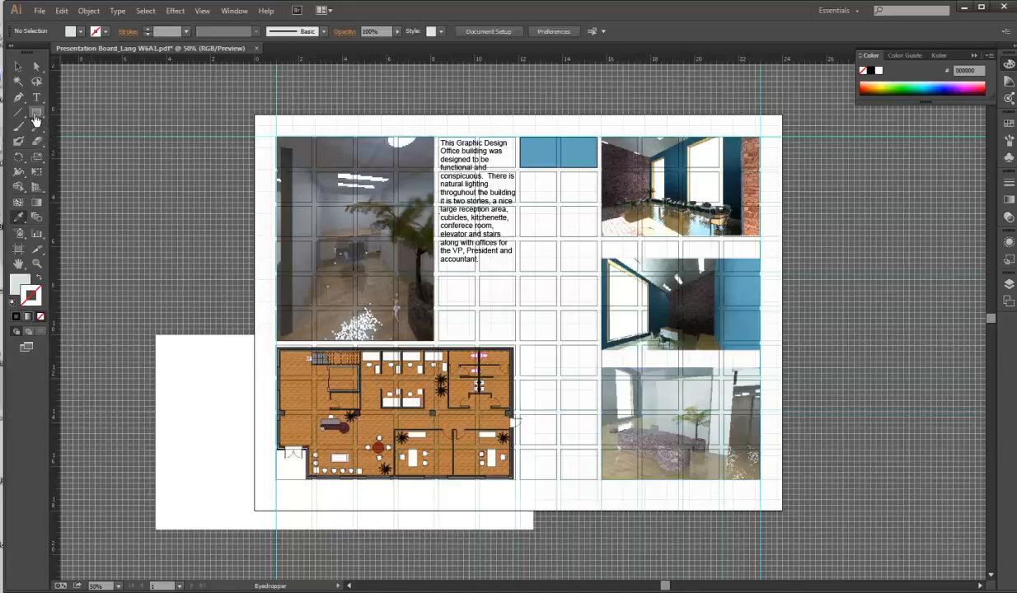
click(16, 317)
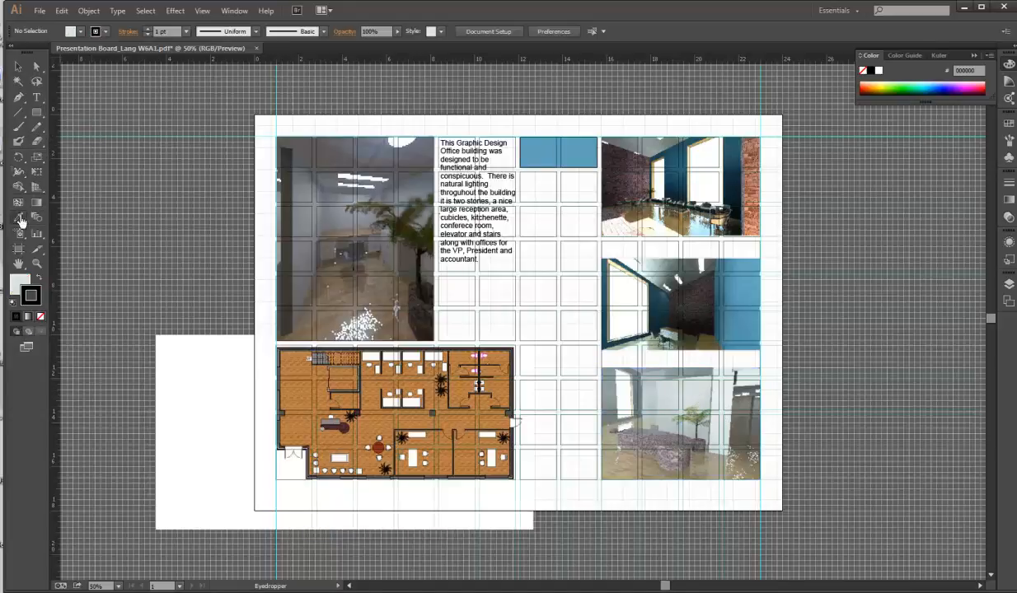
click(38, 112)
drag(521, 213, 598, 238)
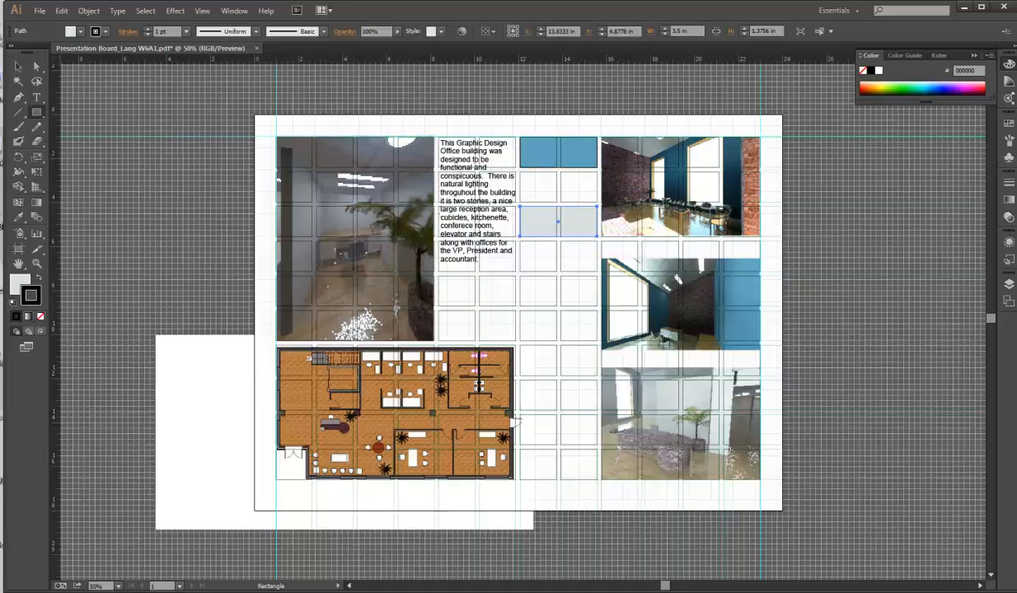
Step: Move the grey rectangle up one grid row so it sits directly beneath the blue swatch
click(17, 66)
click(159, 145)
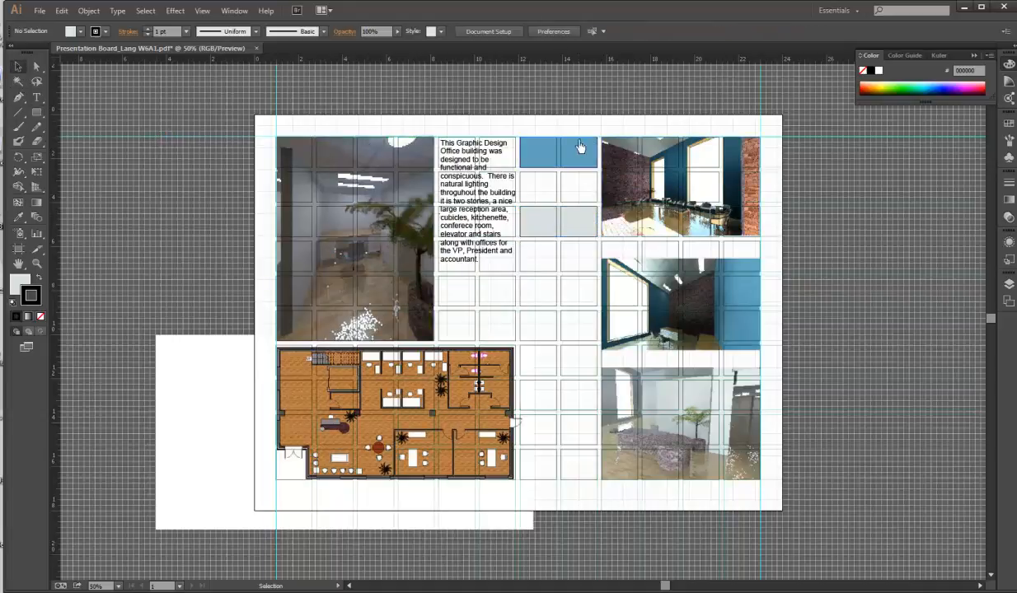
drag(581, 233, 584, 199)
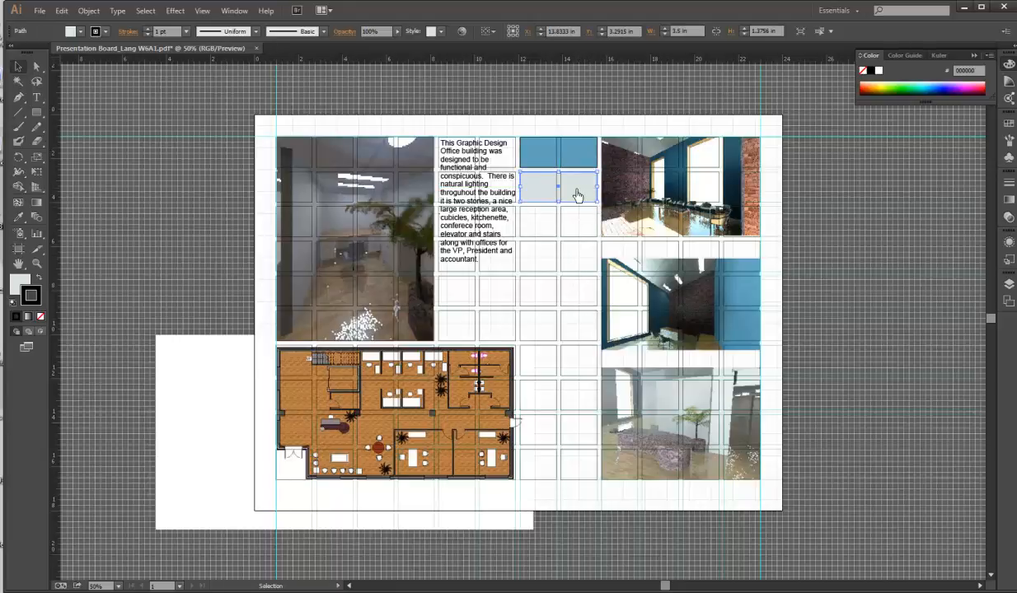
key(v)
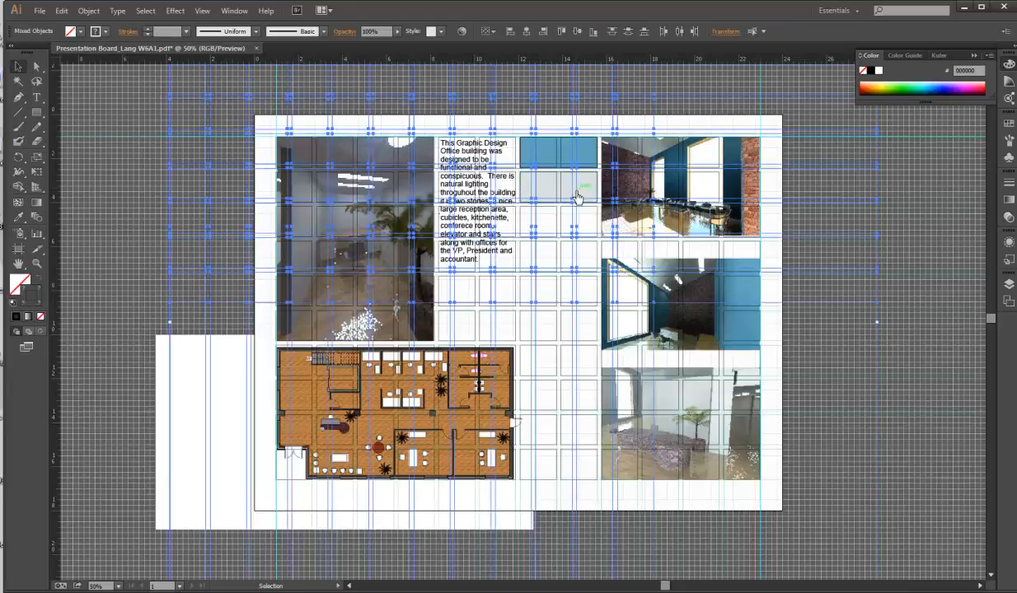
click(904, 296)
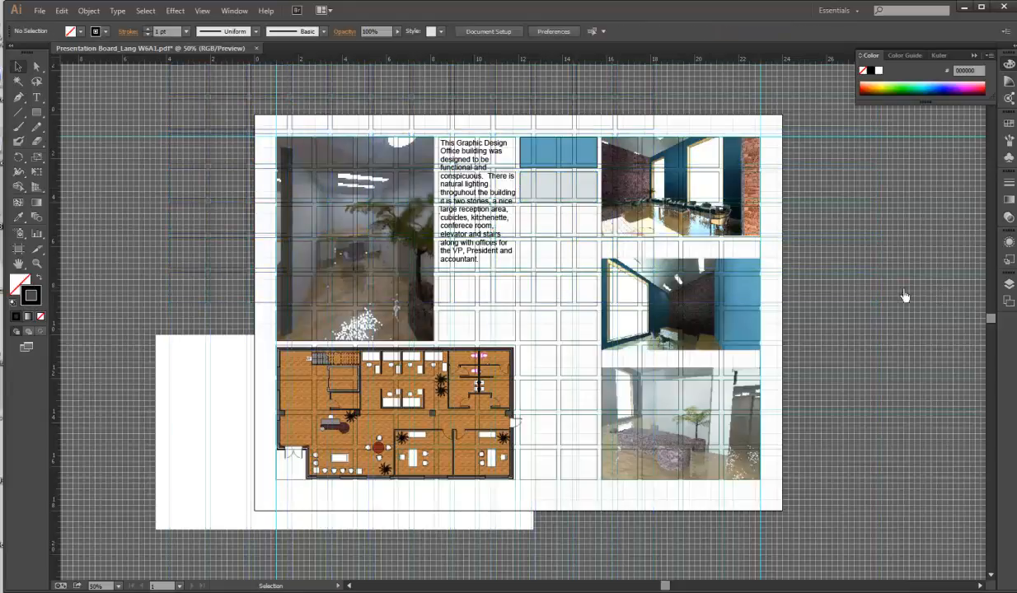
click(61, 11)
click(78, 26)
Step: Duplicate the grey swatch three times and place the copies in the next three grid rows directly beneath it
click(575, 197)
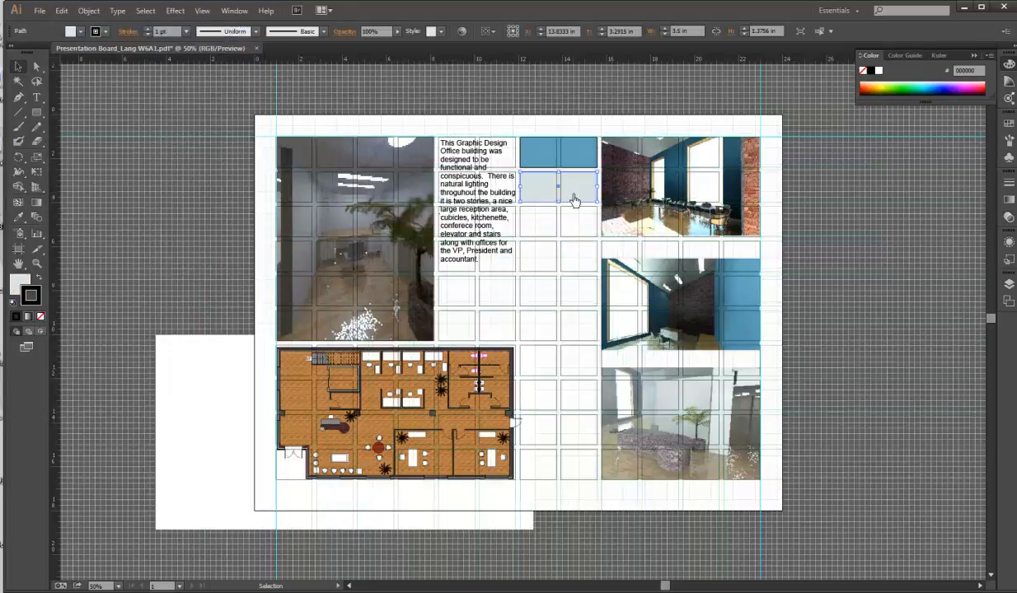
key(ctrl+v)
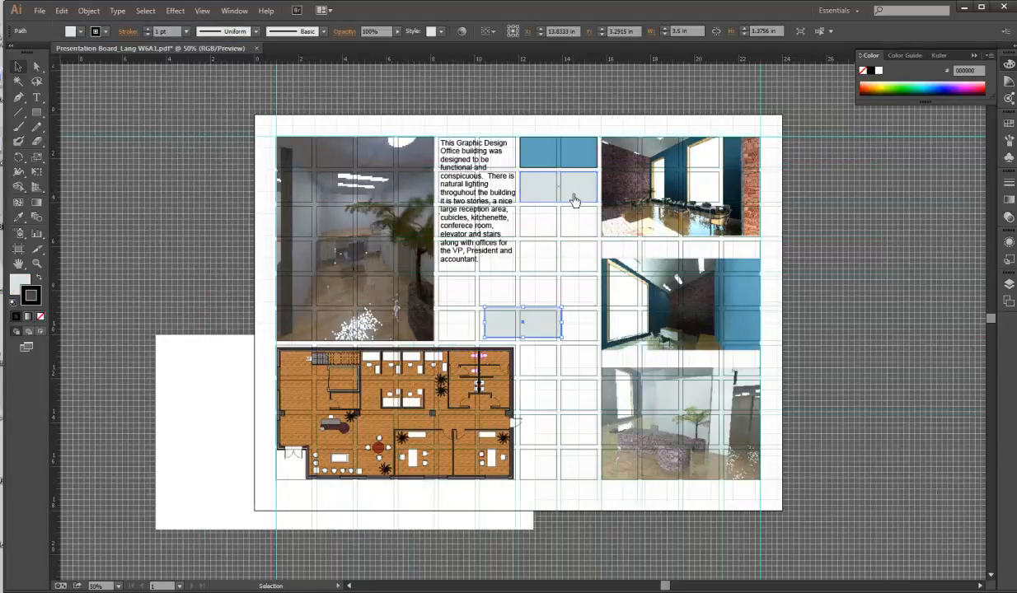
drag(545, 328, 581, 230)
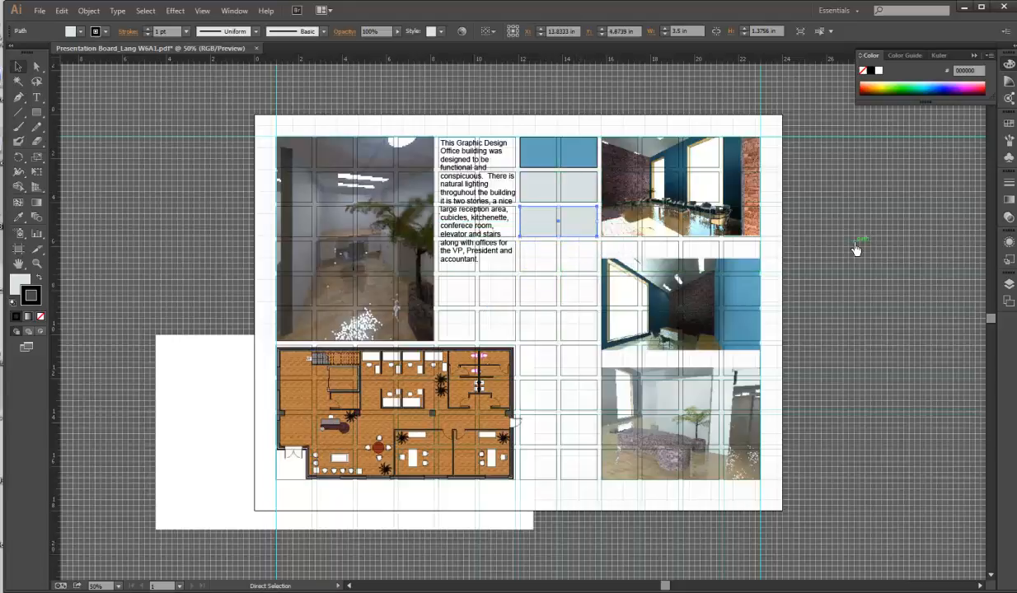
key(ctrl+v)
drag(535, 329, 572, 262)
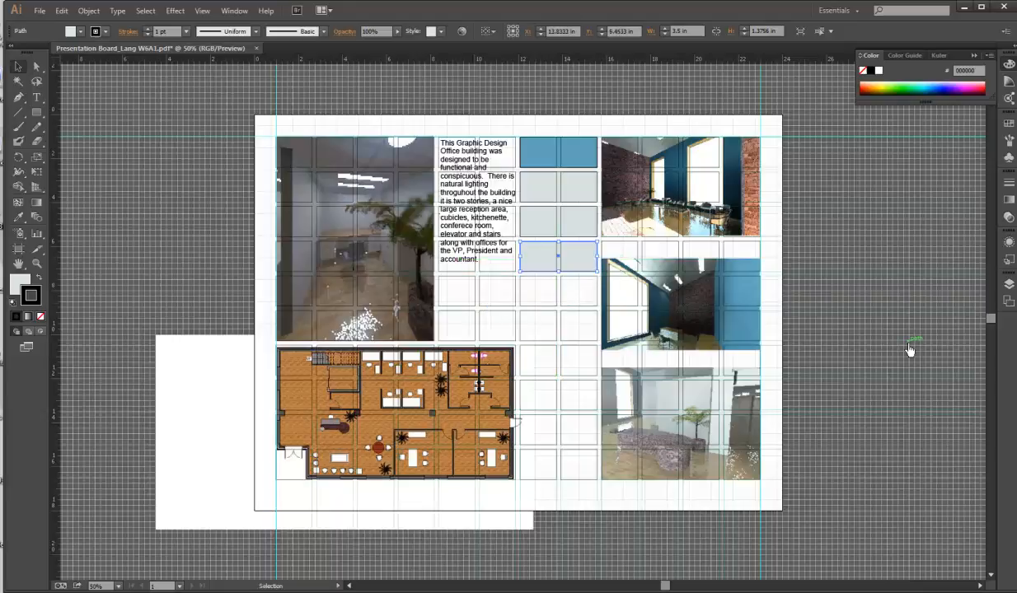
click(908, 347)
key(ctrl+v)
drag(528, 328, 614, 276)
click(873, 298)
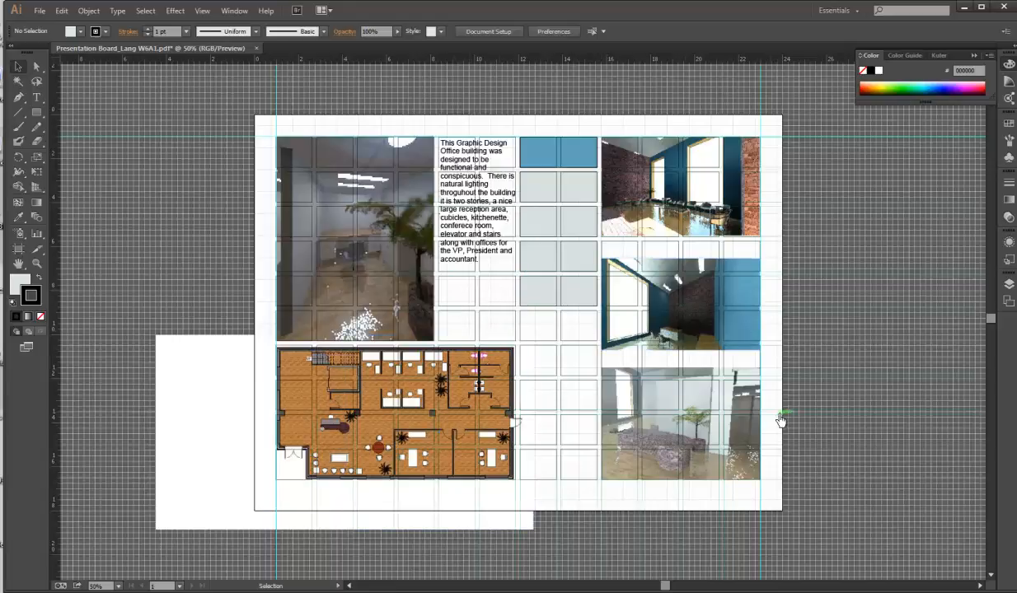
Step: Create a wide, shallow text box below the floor plan and enter the title "FInal Board"
click(37, 98)
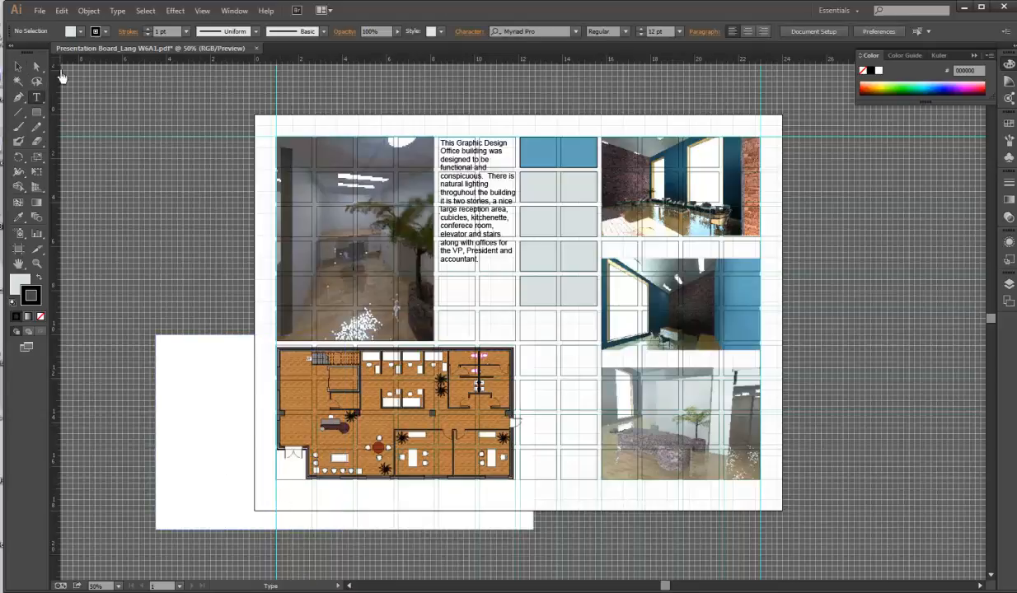
click(38, 98)
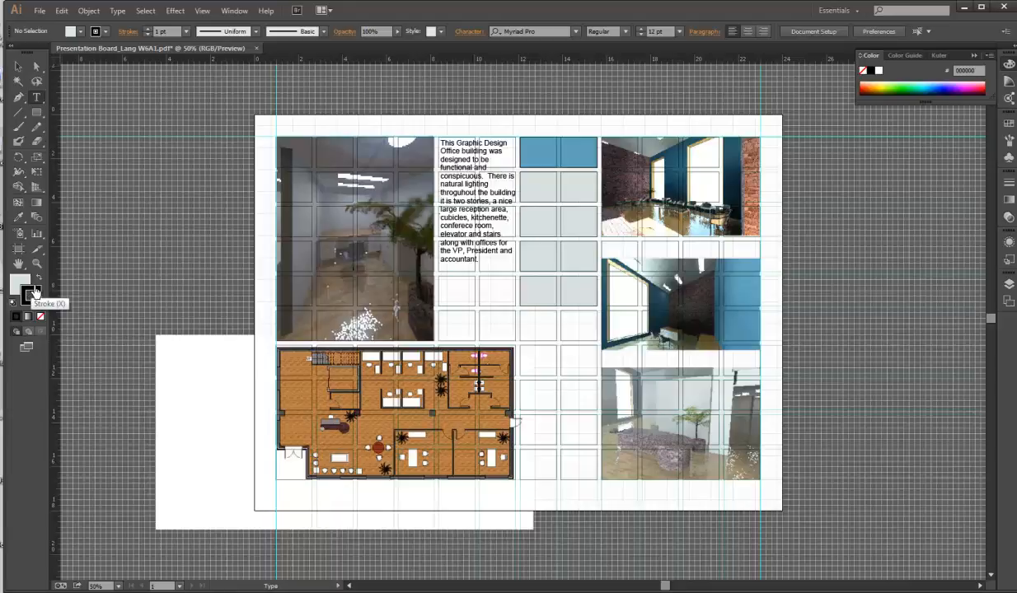
click(36, 290)
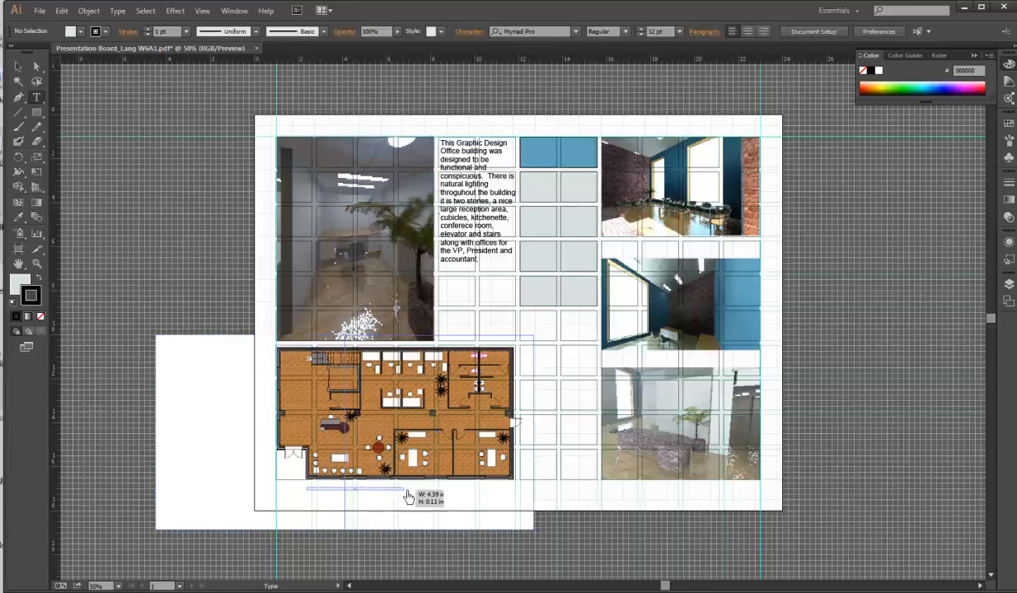
drag(306, 488, 608, 510)
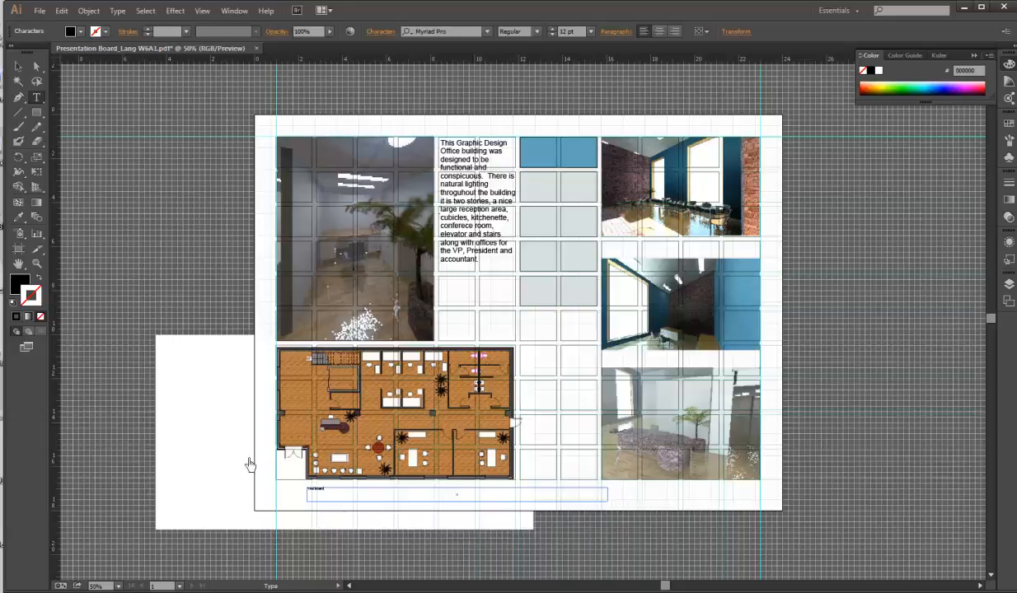
Step: Set the board title's font size to 36 pt
drag(337, 495, 295, 493)
click(551, 29)
click(590, 31)
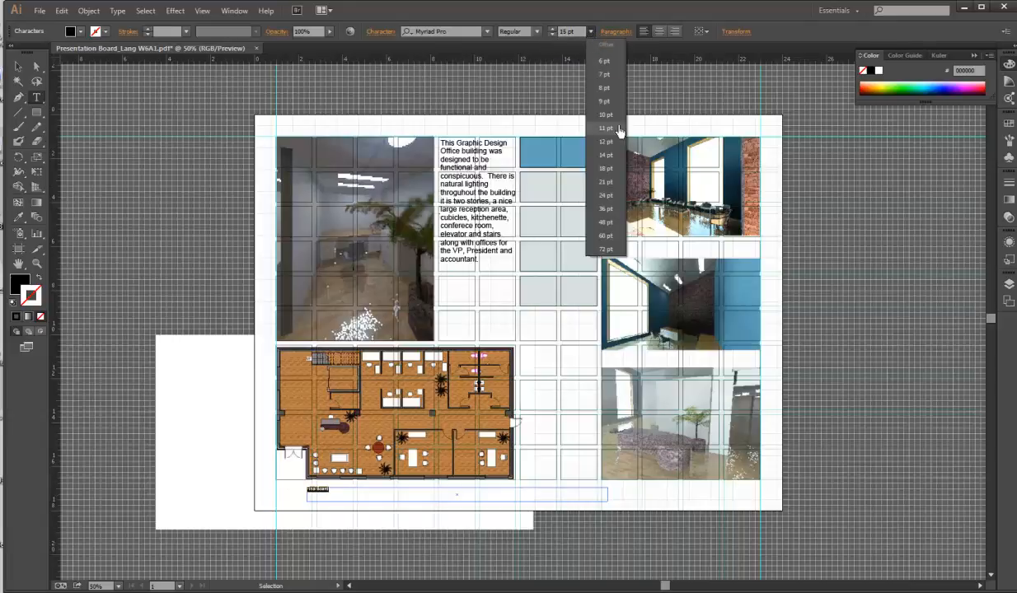
click(607, 195)
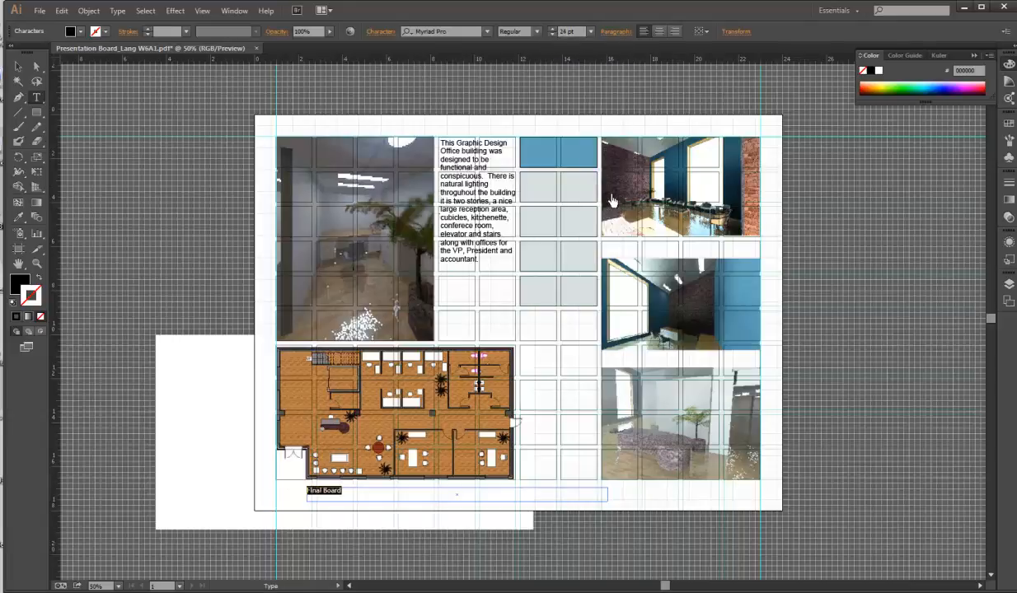
click(590, 31)
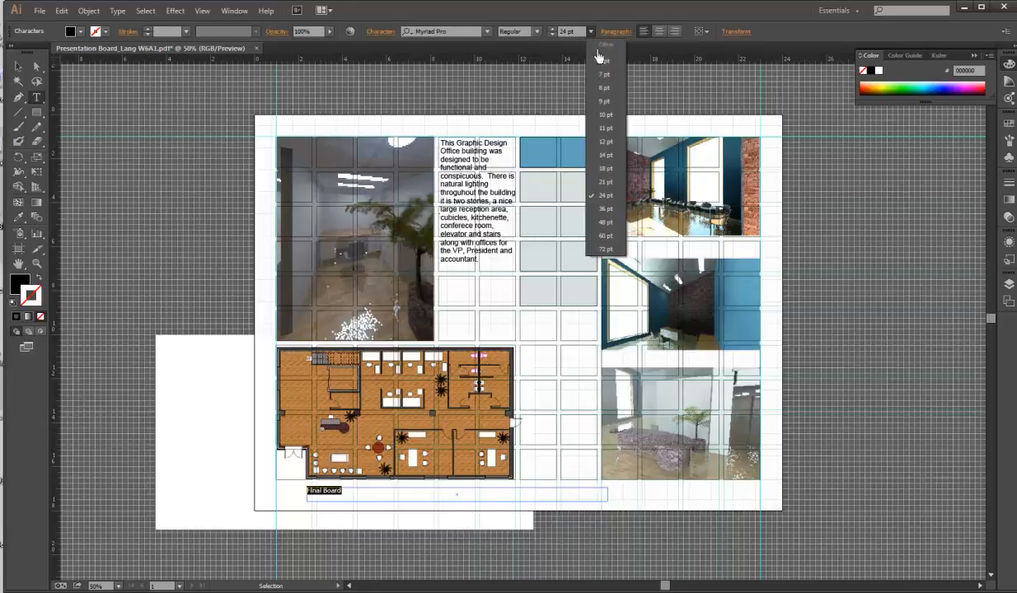
click(595, 204)
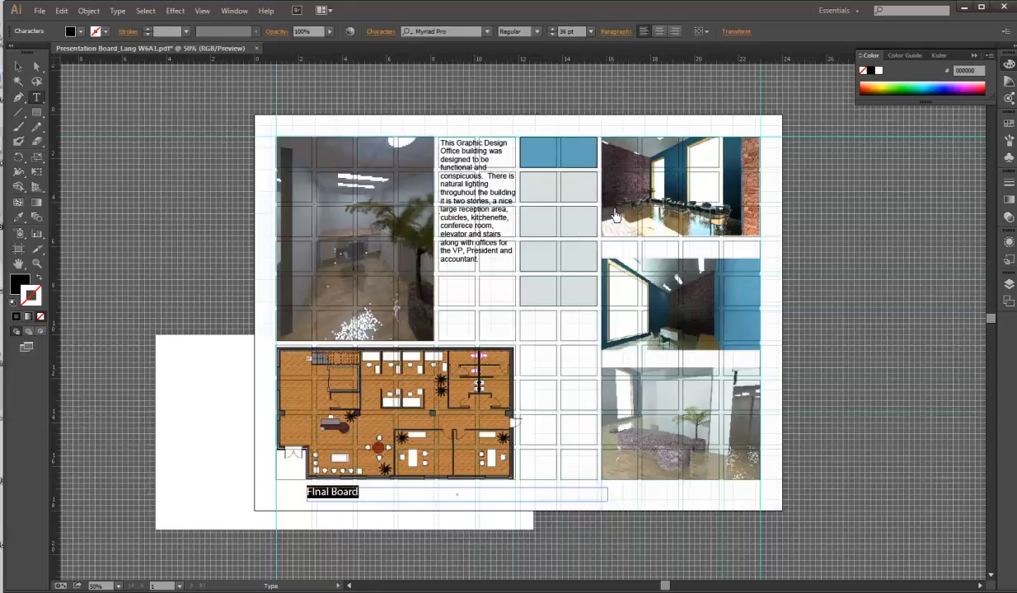
Step: Correct the title's second letter to a lowercase i and extend the wording to "Final Board for Graphic Design Company"
click(326, 501)
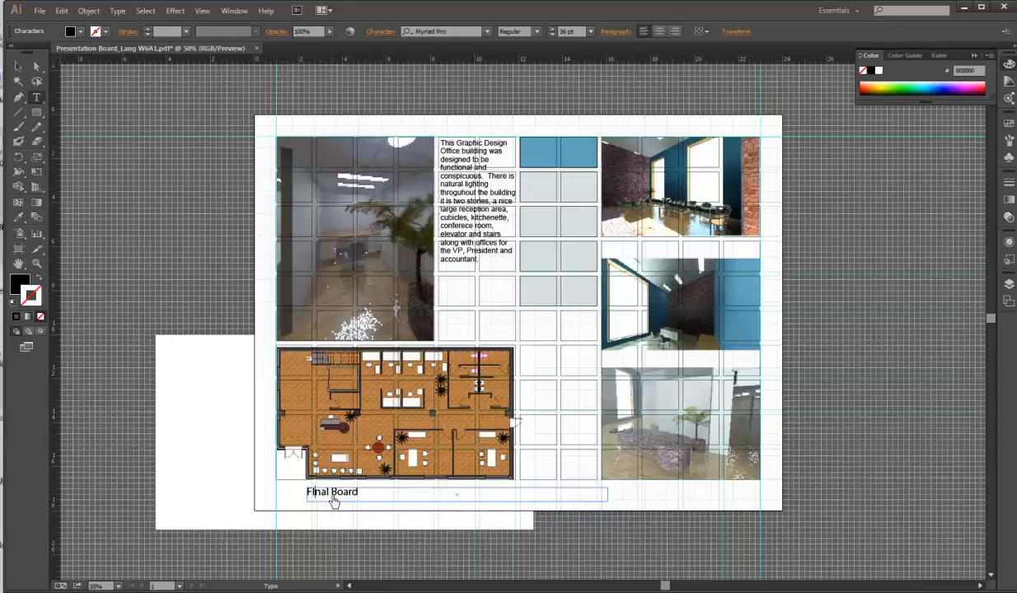
key(BackSpace)
text(i)
click(361, 501)
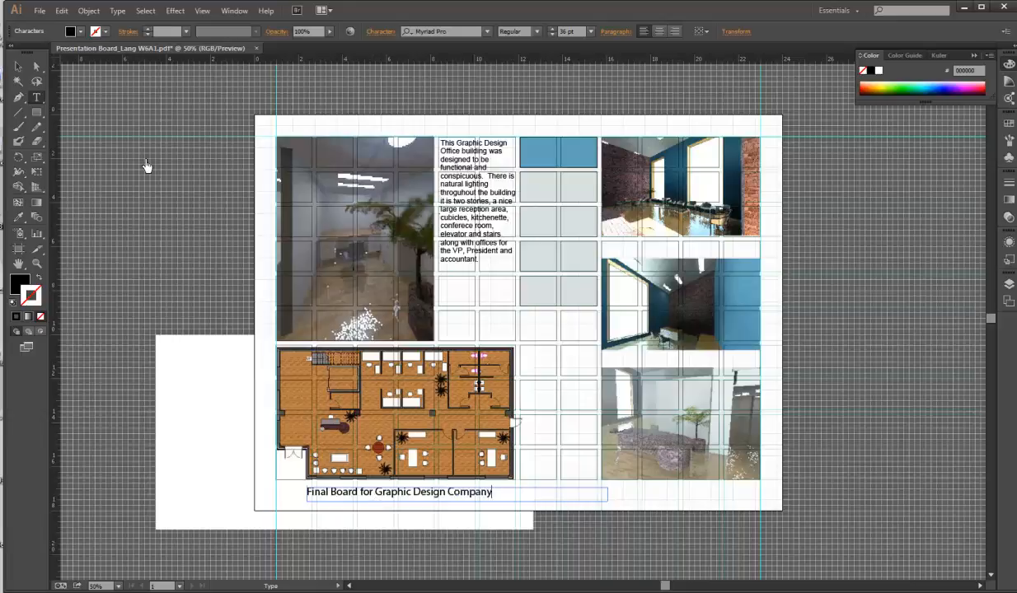
click(18, 66)
click(89, 299)
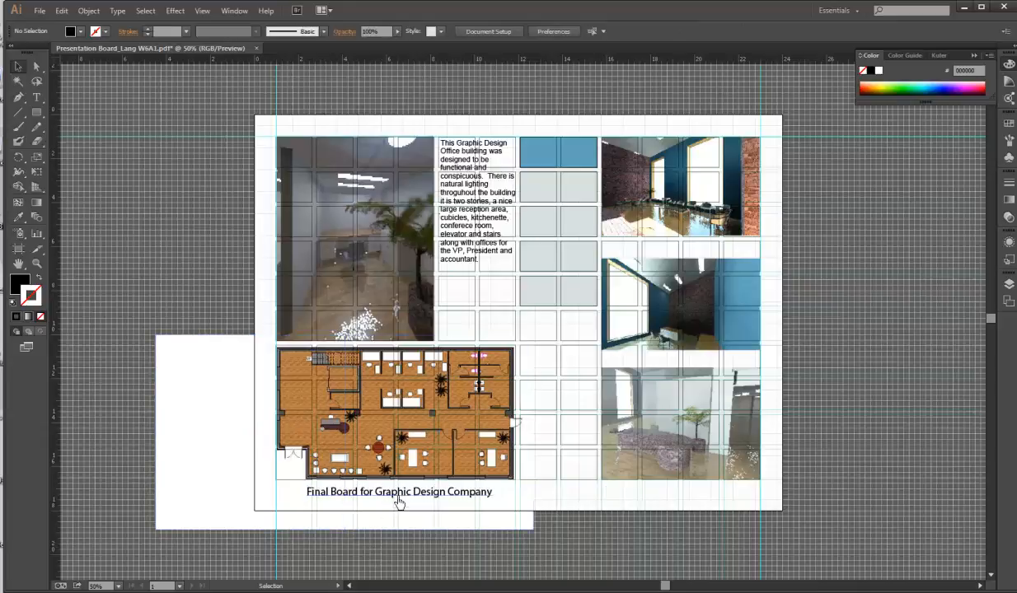
Step: Align the title's start with the left margin guide and nudge it slightly lower below the floor plan
drag(398, 500, 370, 501)
click(109, 411)
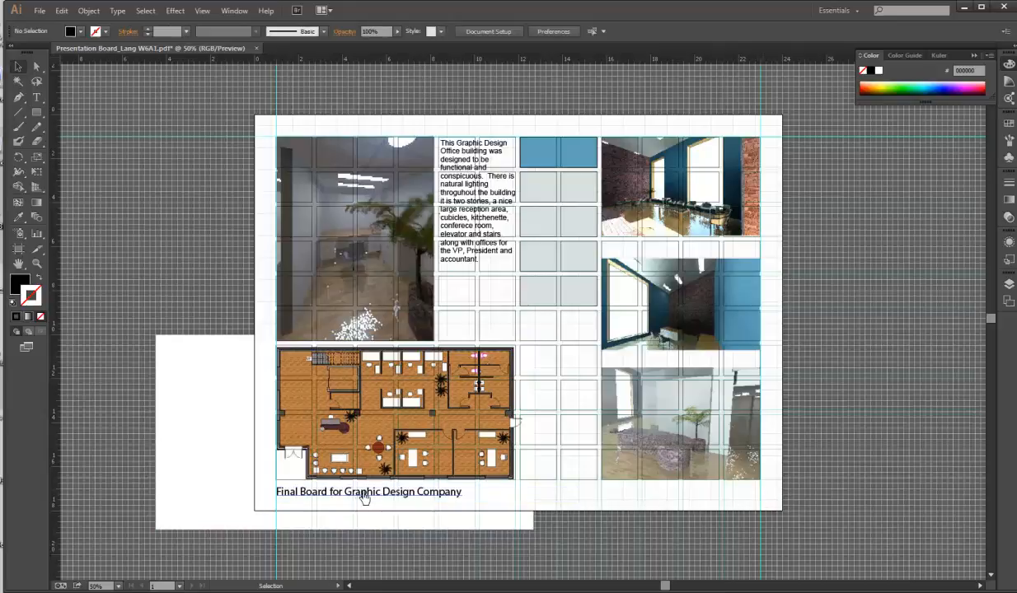
click(363, 498)
key(Down)
key(Down)
key(Down)
key(Down)
key(Down)
key(Down)
key(Down)
key(Down)
key(Down)
key(Down)
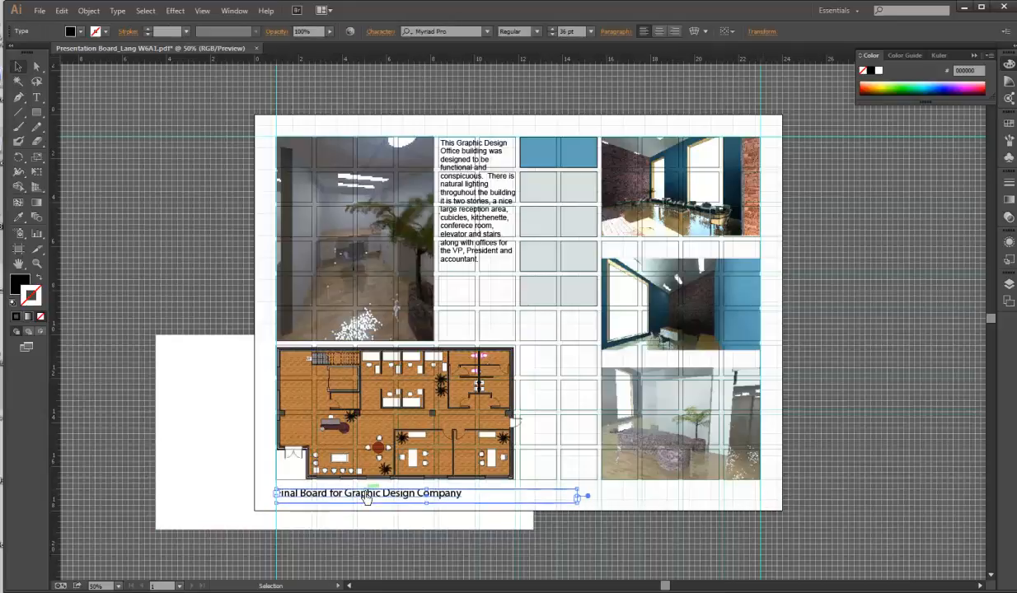
key(Down)
key(Down)
key(Down)
key(Down)
key(Down)
key(Down)
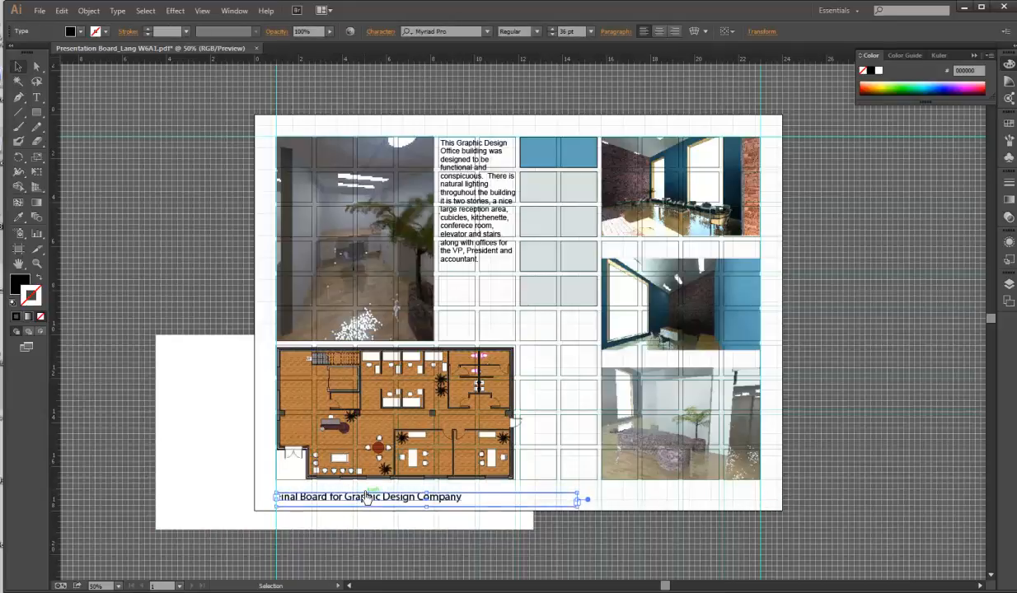
click(512, 519)
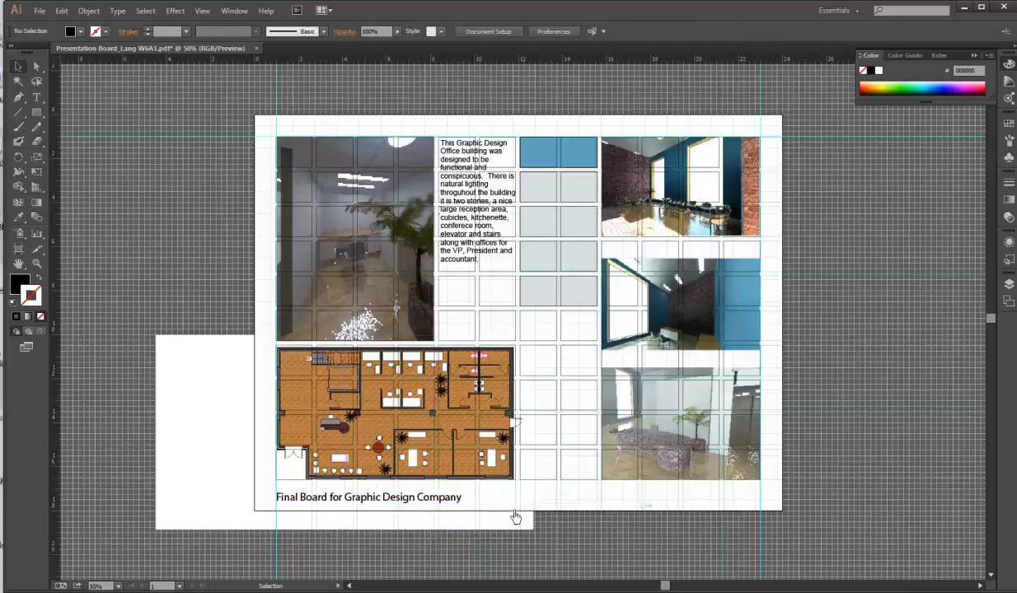
Step: Draw a horizontal line about 22.32 in long across the board at the title, with a black 5 pt stroke
click(18, 112)
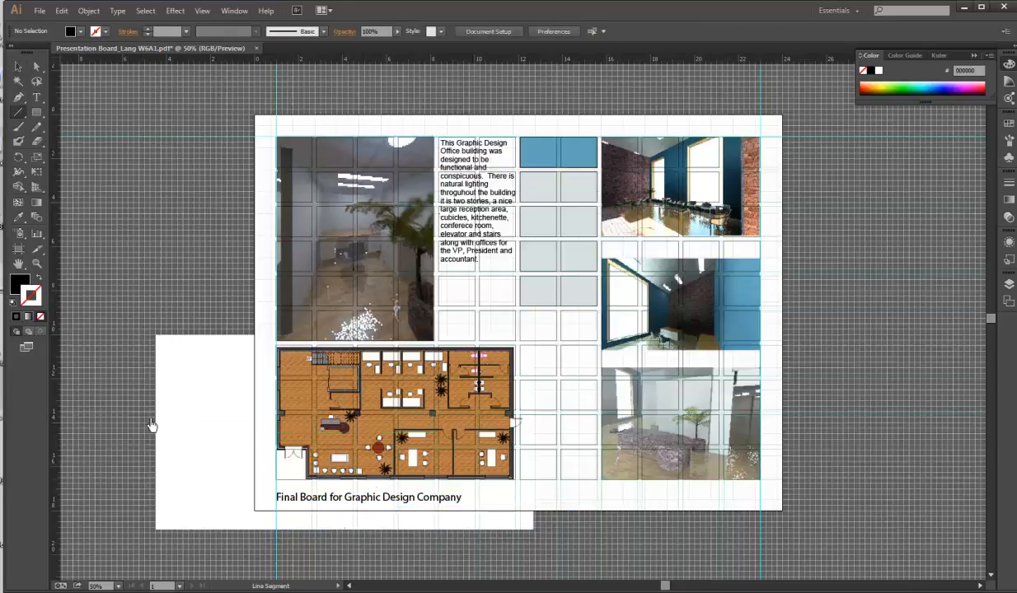
drag(276, 505, 767, 508)
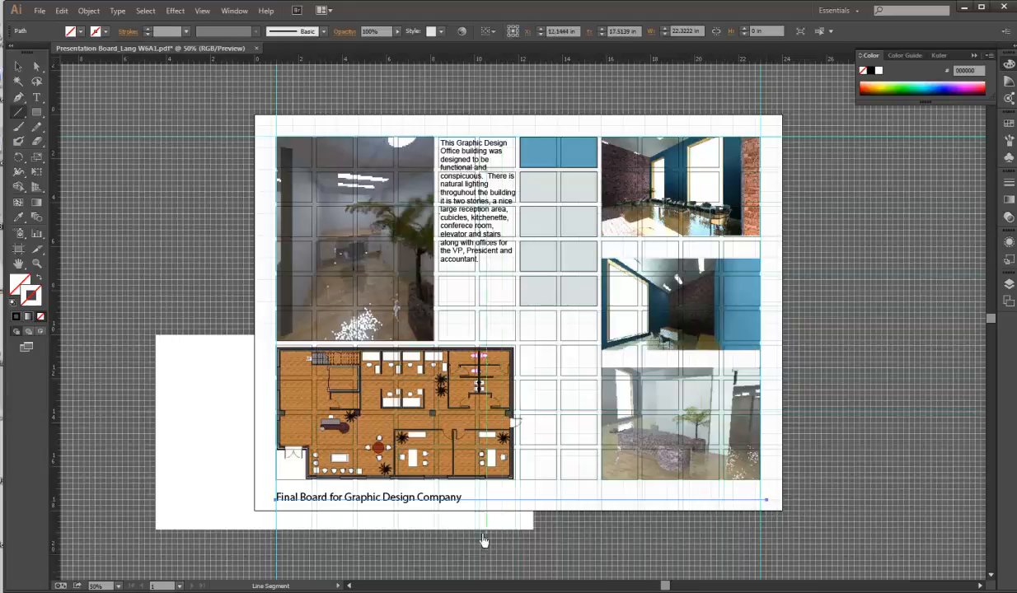
click(15, 317)
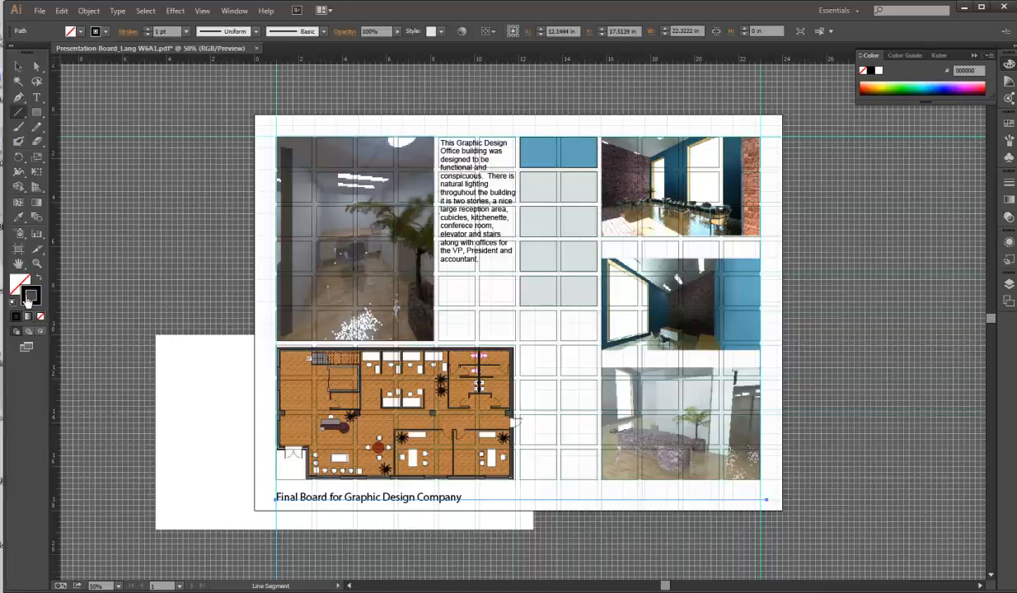
click(149, 33)
click(149, 34)
click(149, 33)
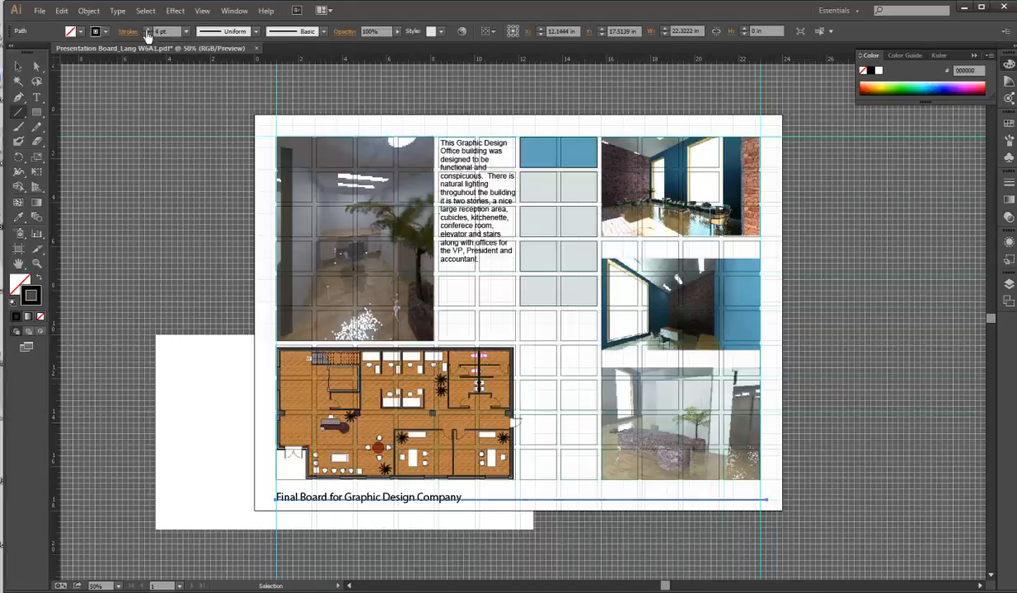
click(148, 33)
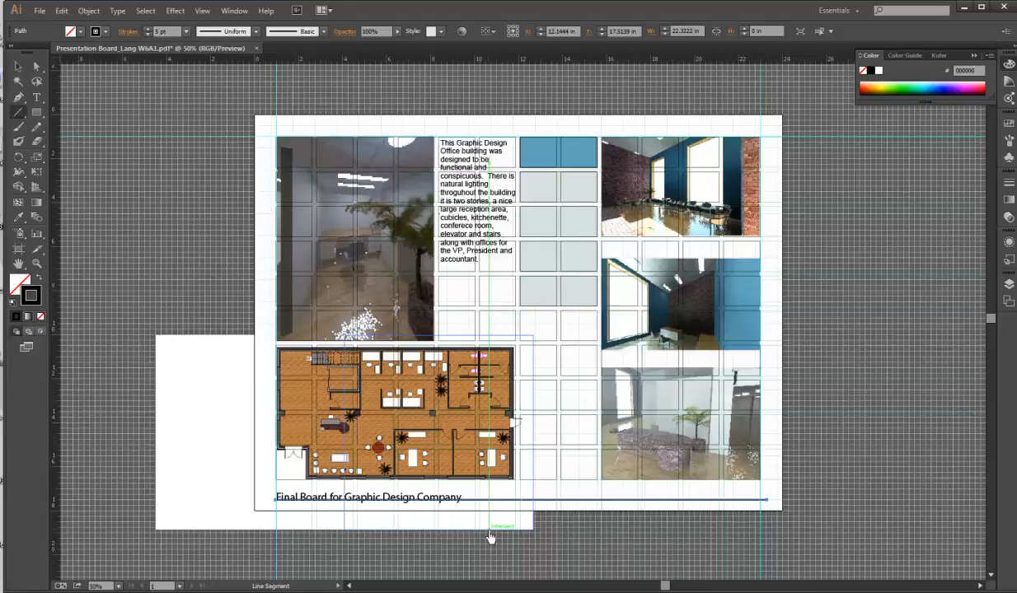
Step: Nudge the horizontal line down so it sits just beneath the title text, at Y 17.7361 in
key(Down)
key(Down)
key(Down)
key(Down)
key(Down)
key(Down)
key(Down)
key(Down)
key(Down)
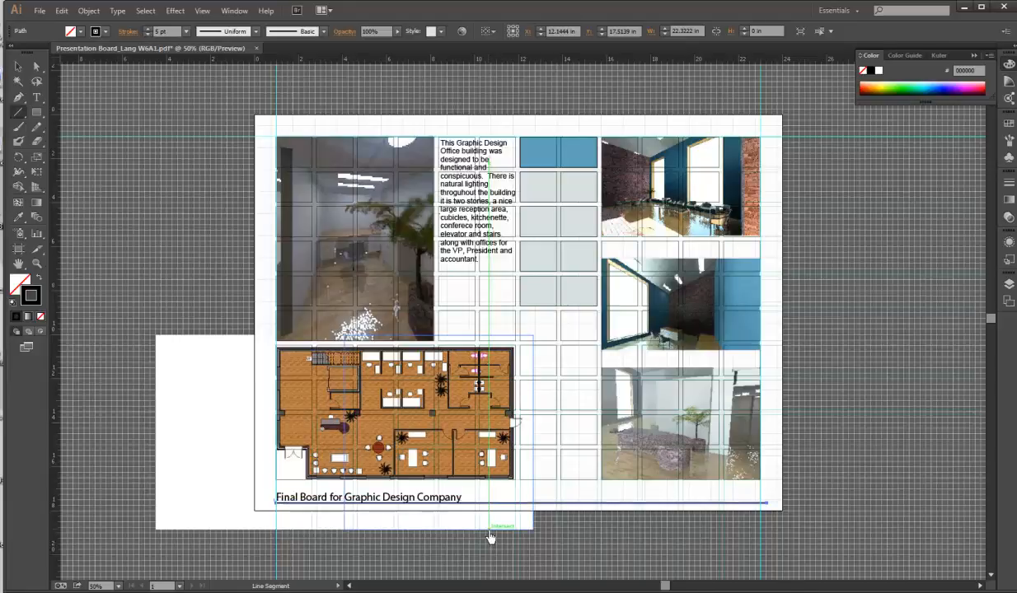
key(Down)
key(Down)
key(Down)
key(Down)
key(Down)
key(Down)
key(Down)
key(Down)
key(Down)
key(Down)
key(Down)
key(Down)
key(Down)
key(Down)
key(Down)
key(Down)
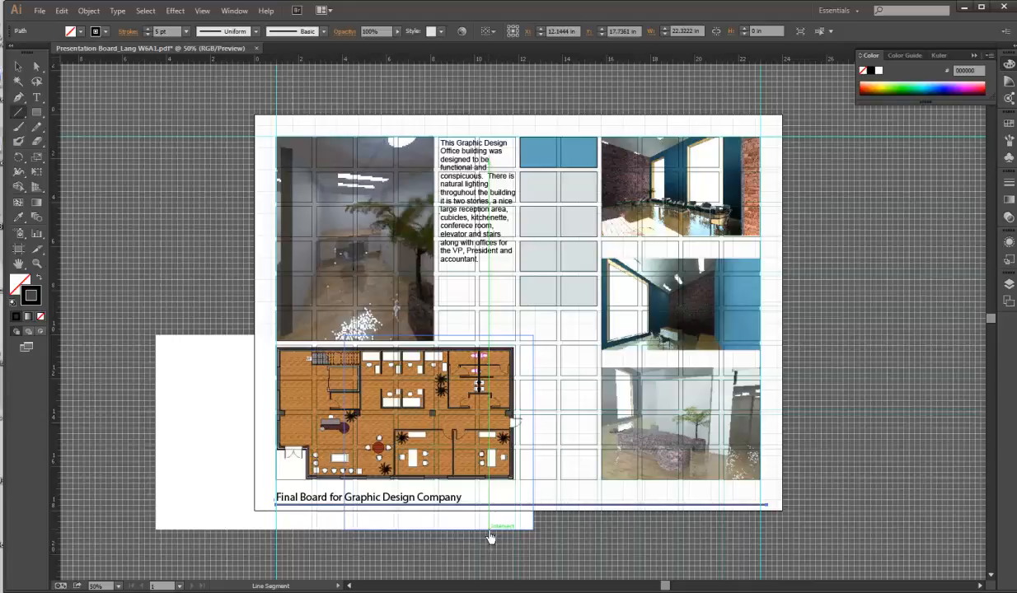
click(239, 272)
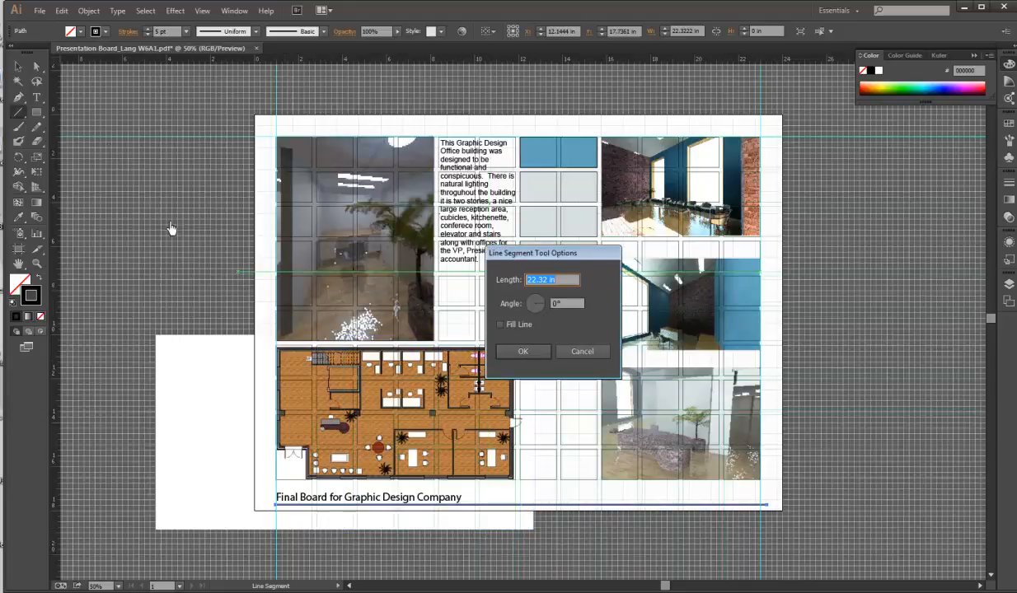
click(593, 355)
key(v)
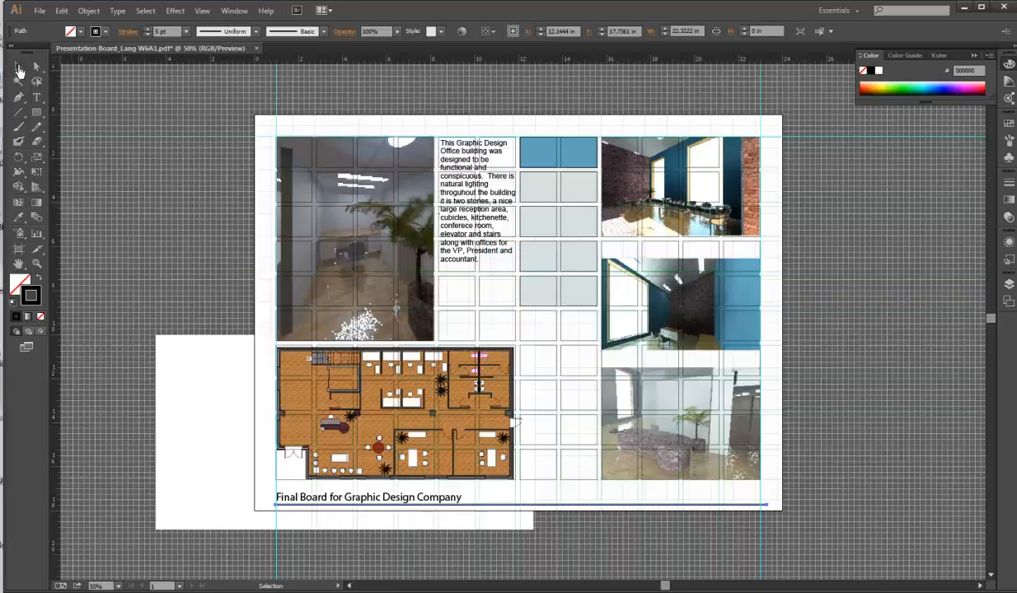
click(141, 193)
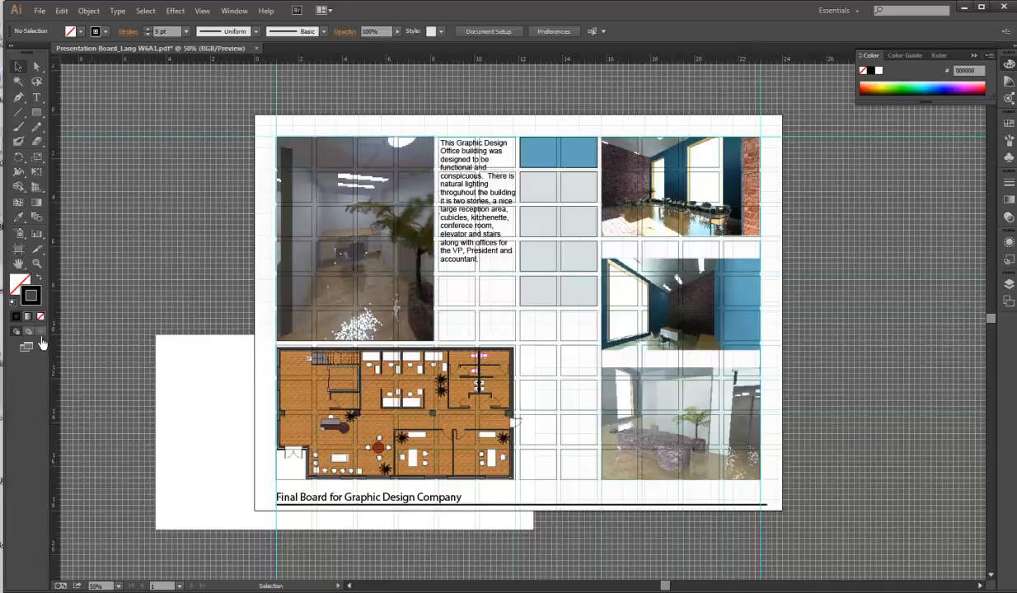
Step: Add the caption "View into blank" in a new text box beside the board and set its font size to 24 pt
click(36, 97)
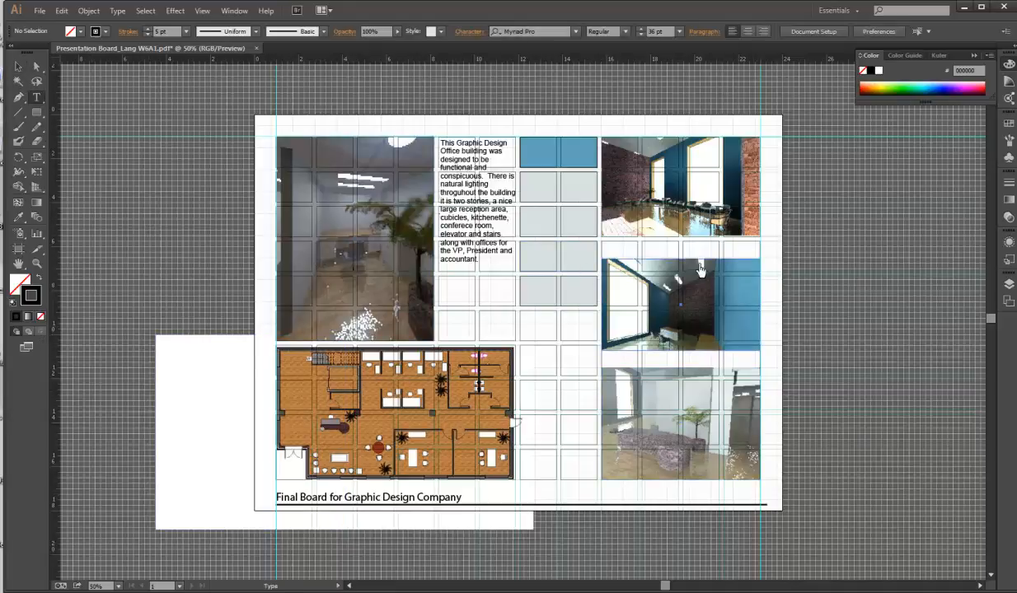
drag(800, 241, 888, 263)
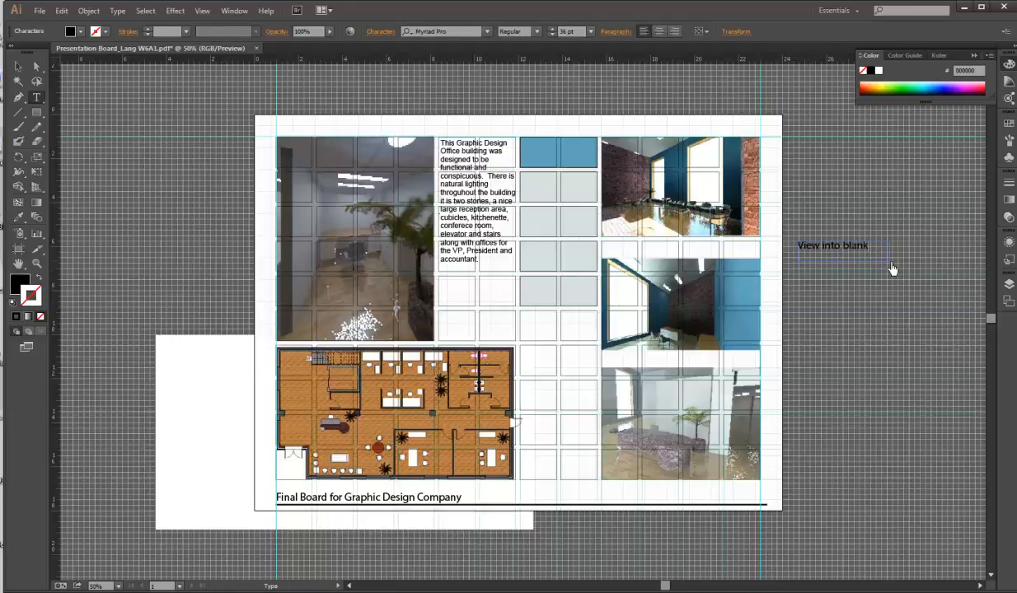
drag(886, 251, 698, 252)
key(ctrl+c)
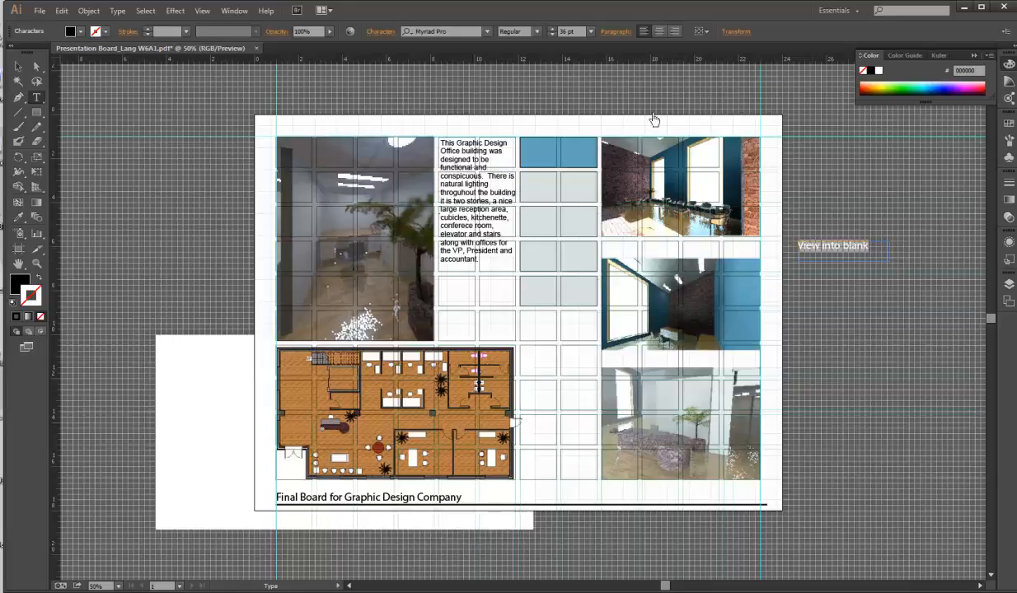
click(552, 29)
click(552, 29)
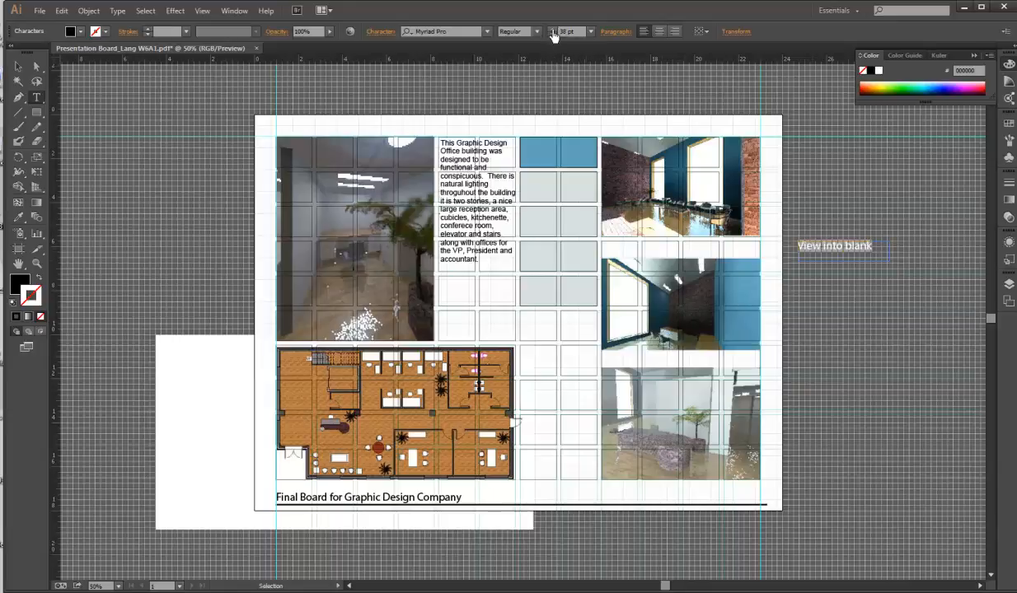
click(590, 31)
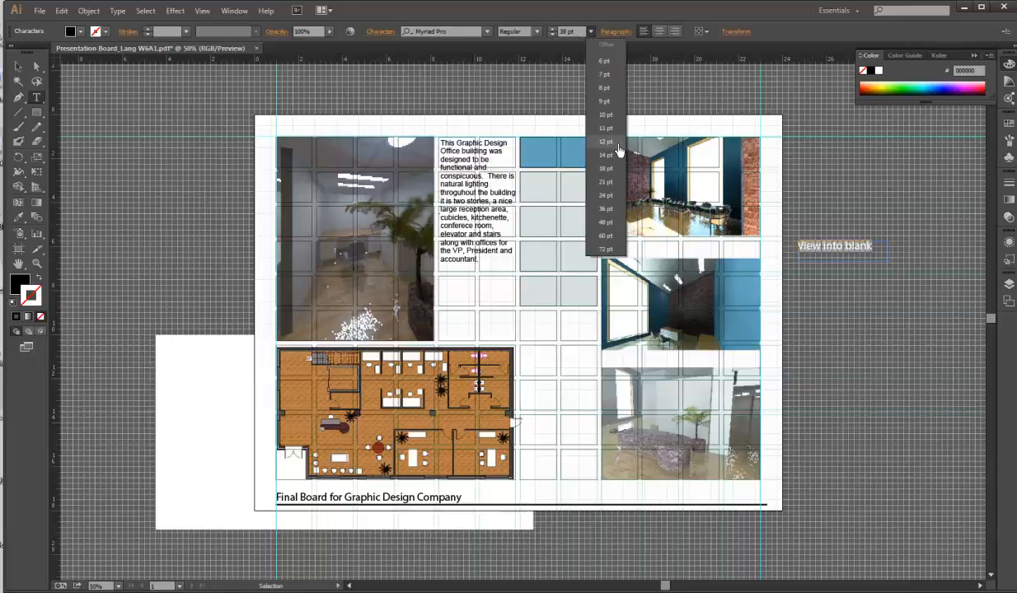
click(608, 168)
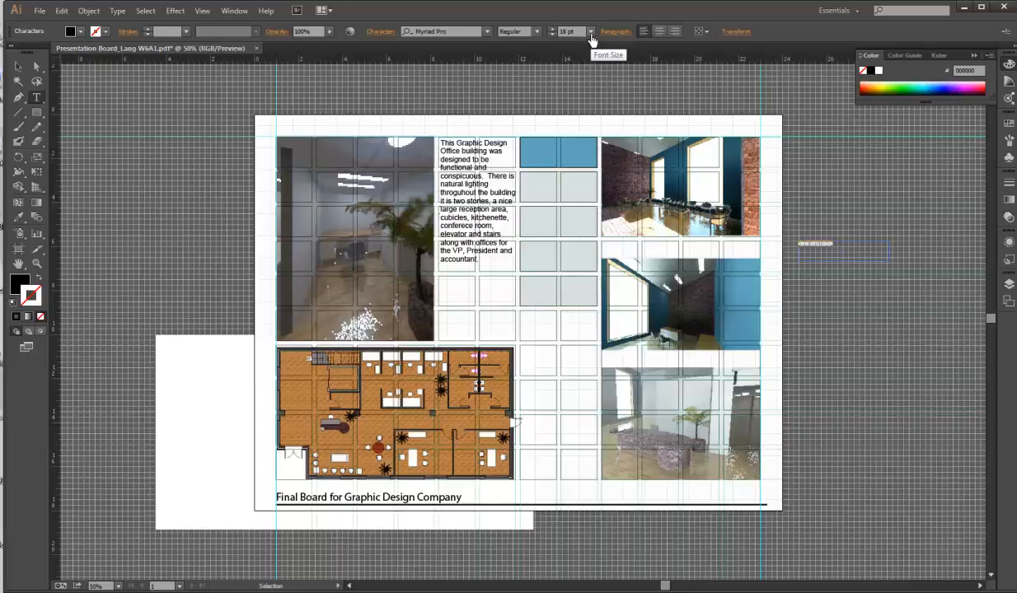
click(590, 31)
click(606, 195)
Step: Move the "View into blank" caption beneath the uppermost of the three stacked images, ending at the right margin guide
click(18, 67)
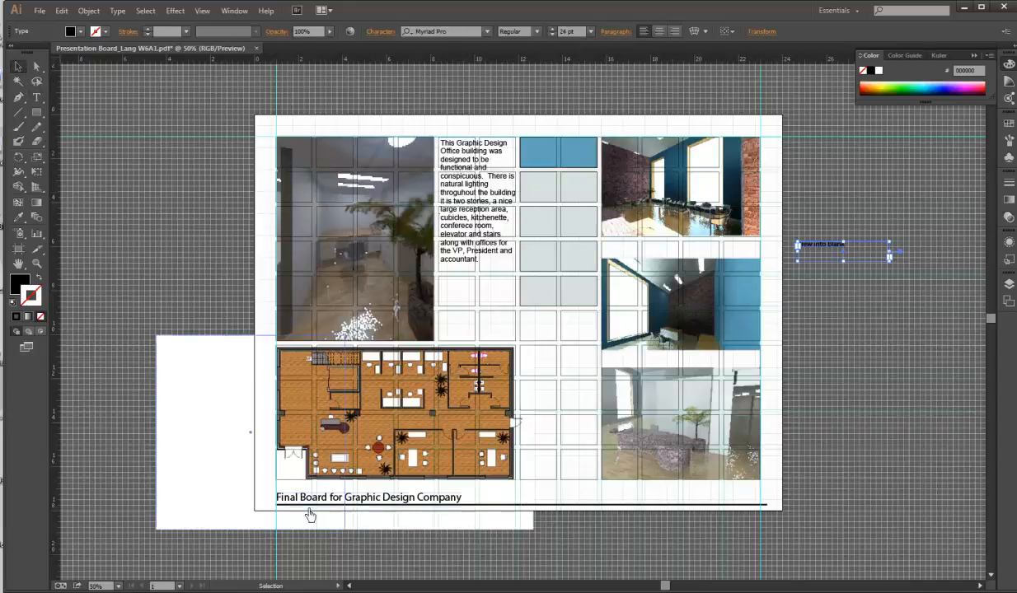
click(823, 294)
drag(802, 252, 740, 256)
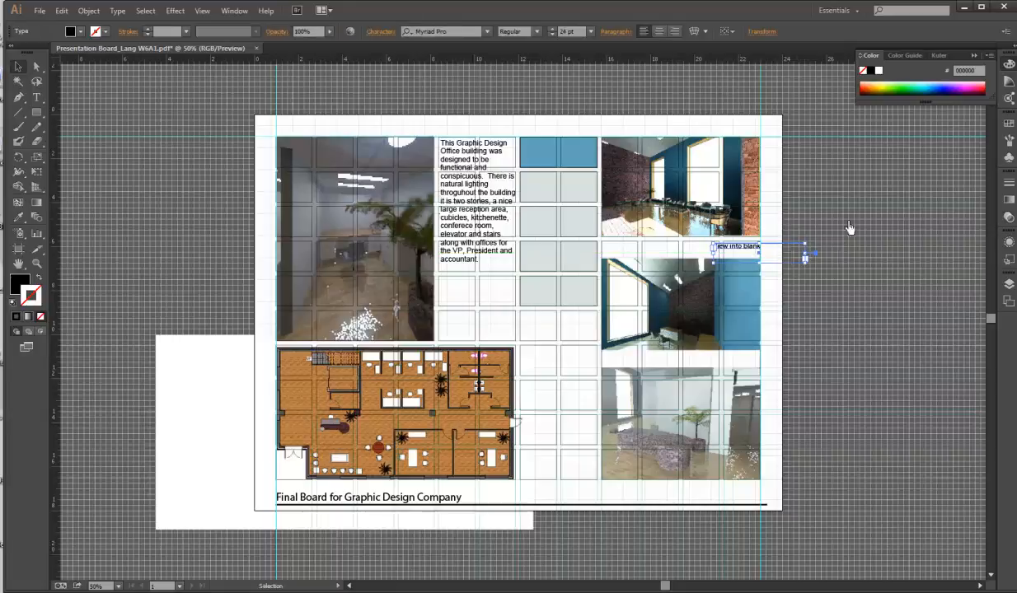
click(856, 230)
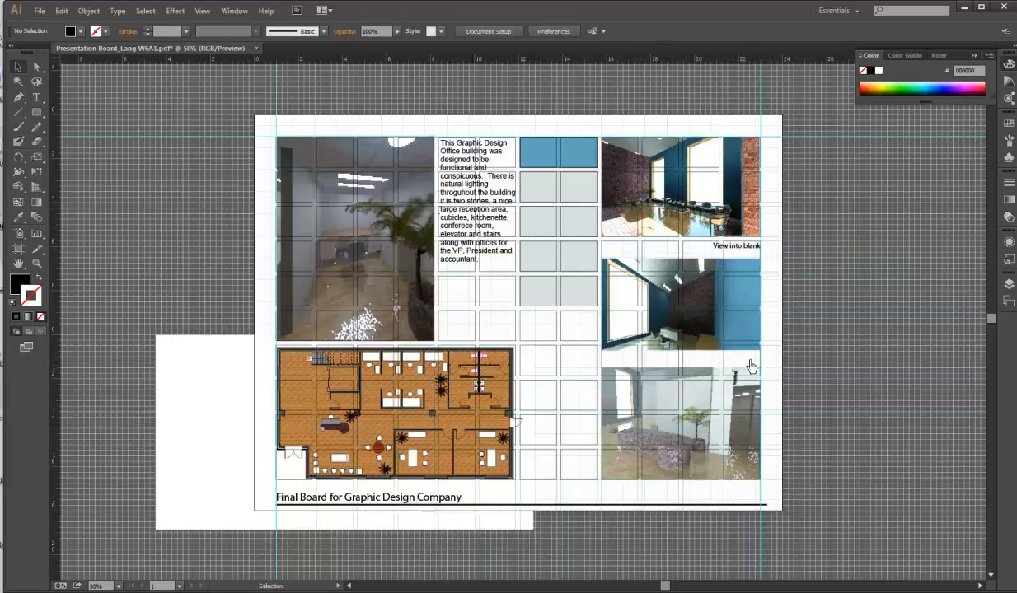
Step: Paste two copies of the "View into blank" caption and place them beneath the middle and lowest stacked images, aligned with the first caption
click(737, 247)
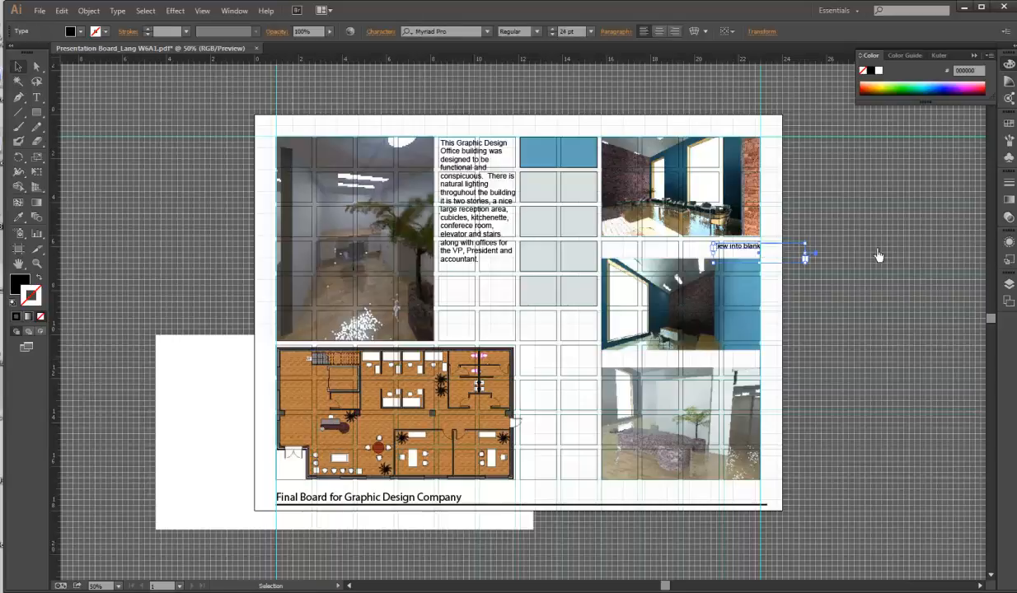
key(ctrl+v)
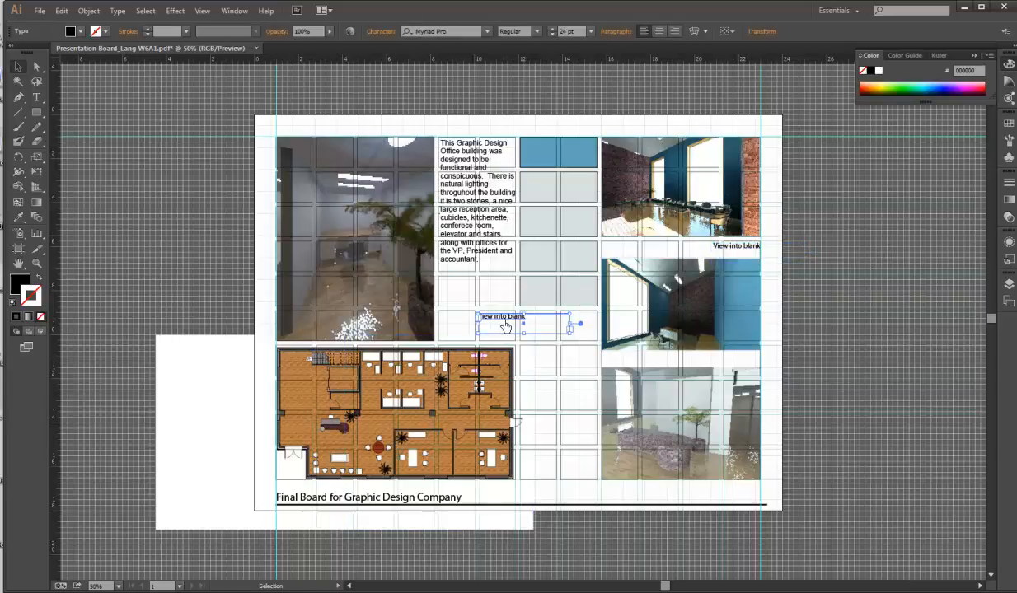
drag(505, 325, 739, 366)
click(881, 281)
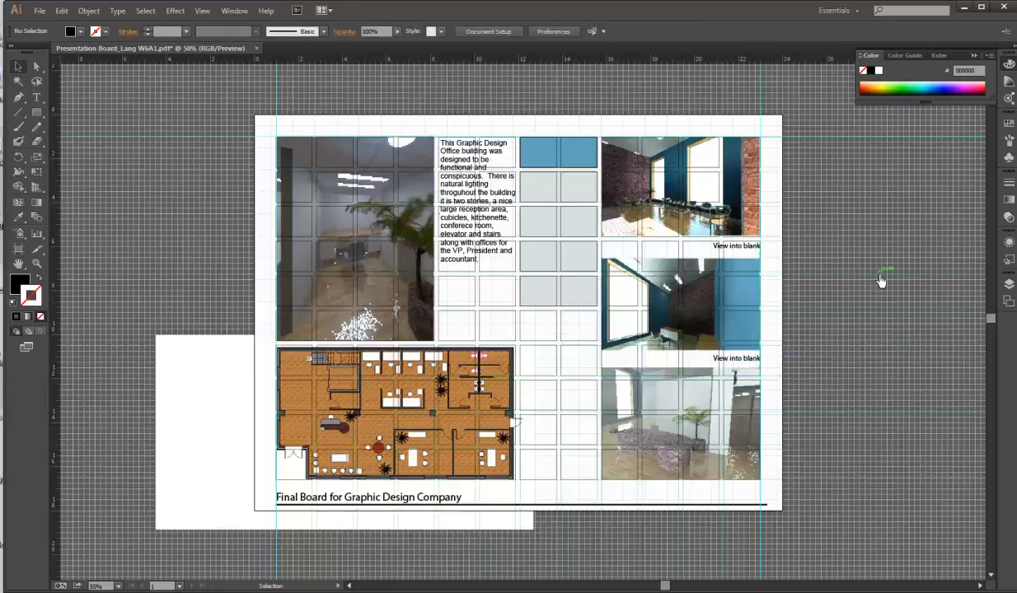
key(ctrl+v)
drag(520, 331, 749, 492)
click(840, 416)
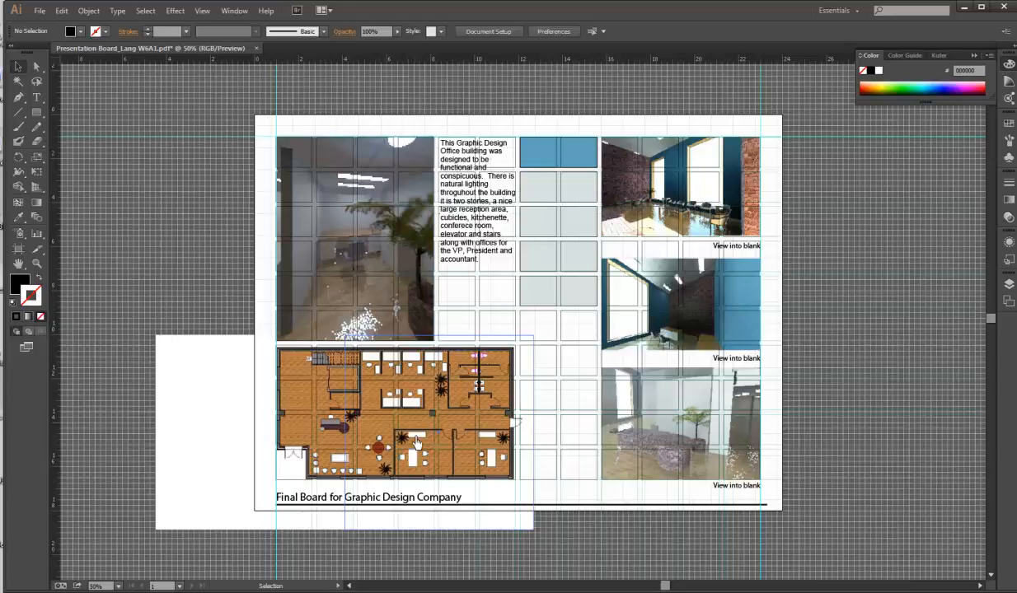
Step: Shrink the floor plan group to about 16.34 x 8.41 in and nudge it right to the left margin guide and slightly up
click(456, 451)
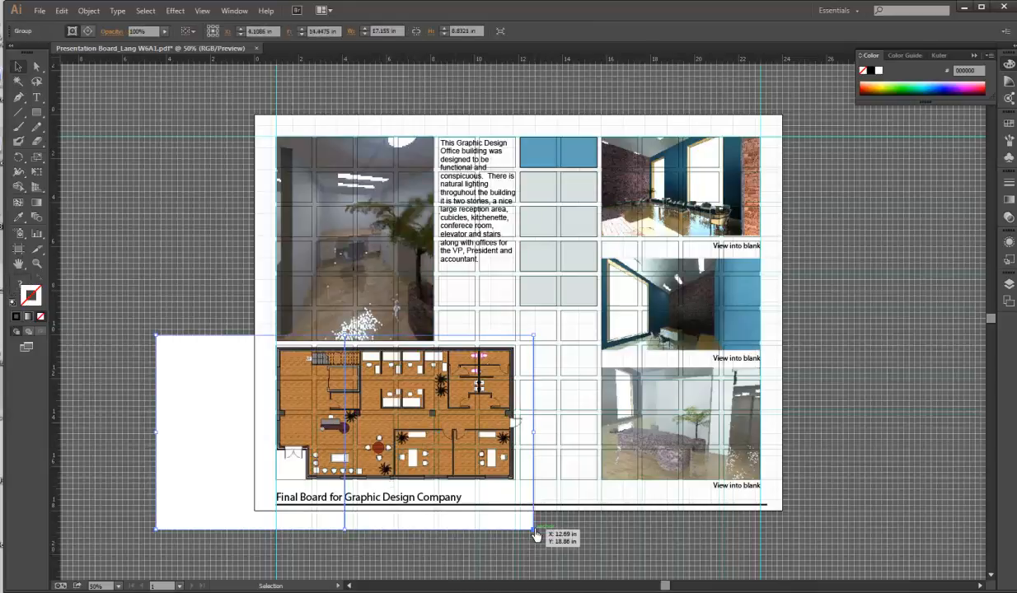
drag(533, 532, 516, 520)
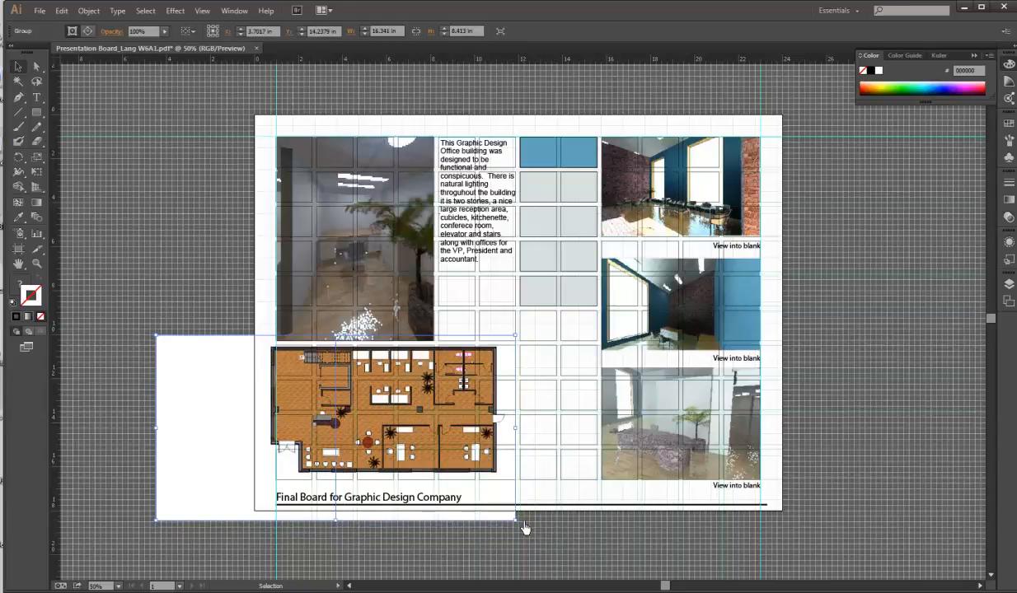
key(Right)
key(Right)
key(Right)
key(Right)
key(Right)
key(Right)
key(Right)
key(Right)
key(Right)
key(Right)
key(Right)
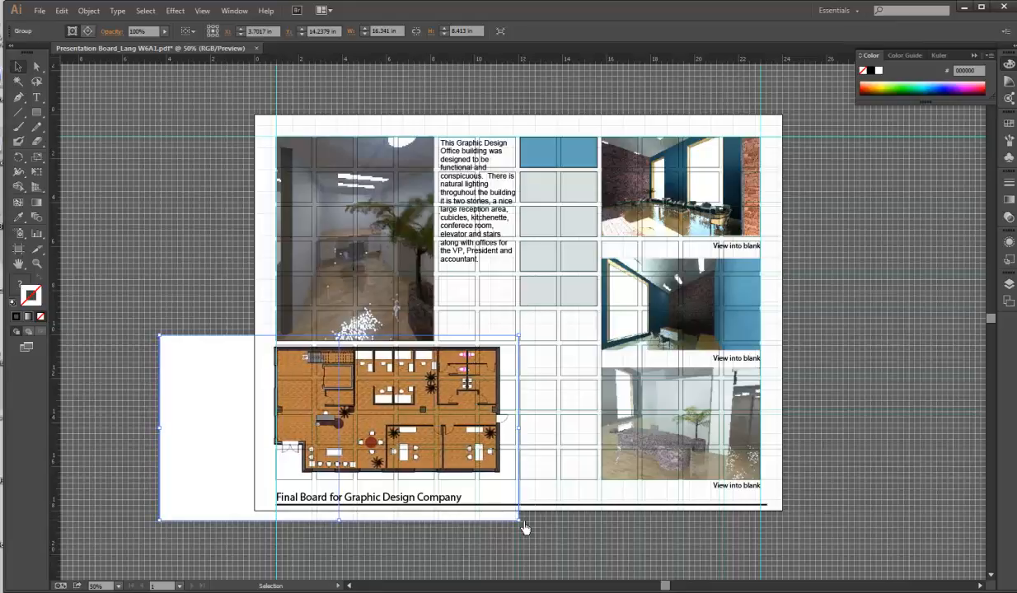
key(Right)
key(Right)
key(Right)
key(Right)
key(Right)
key(Right)
key(Right)
key(Right)
key(Right)
key(Right)
key(Right)
key(Right)
key(Right)
key(Right)
key(Right)
key(Right)
key(Right)
key(Right)
key(Right)
key(Right)
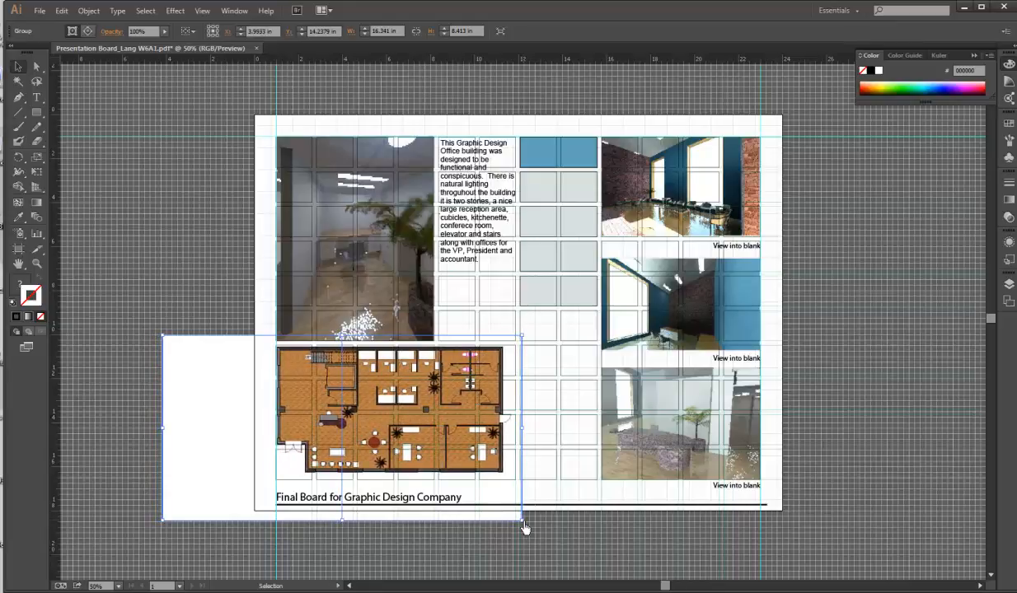
key(Up)
key(Up)
key(Up)
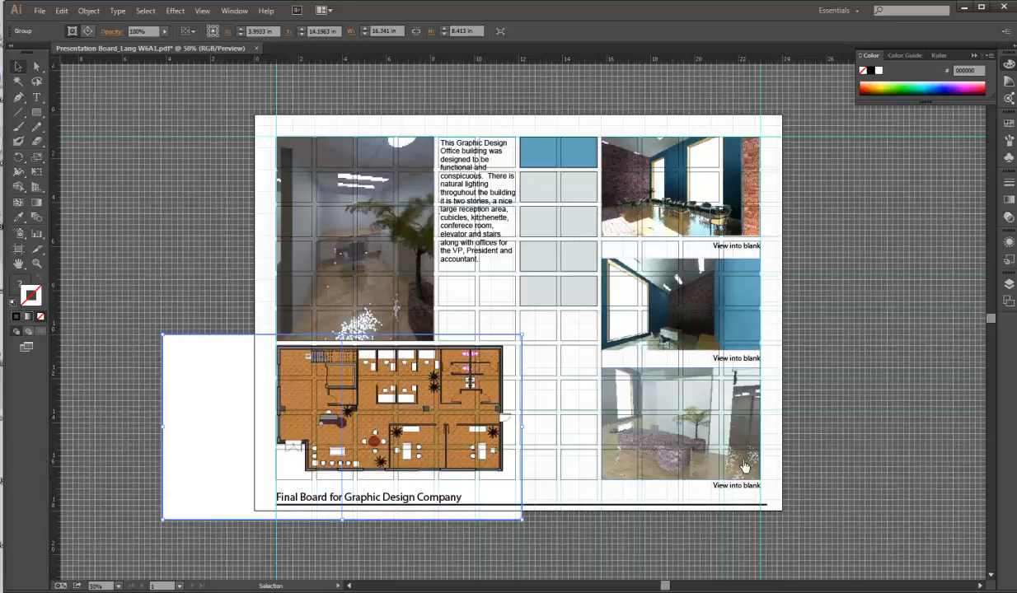
Step: Nudge the middle stacked image together with its caption up towards the first caption, to about Y 8.97 in
click(679, 440)
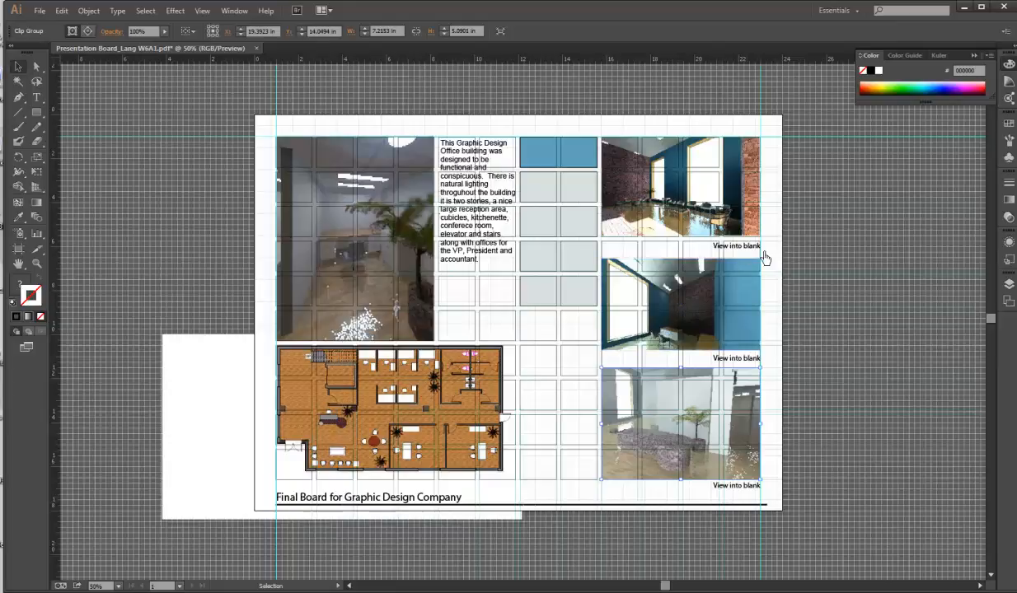
click(745, 359)
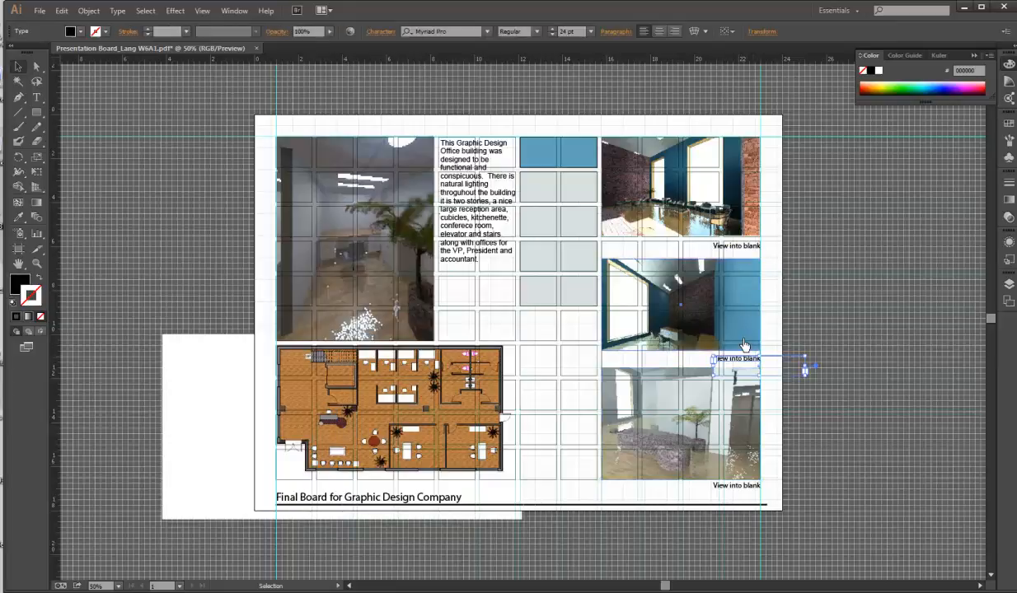
shift+click(744, 344)
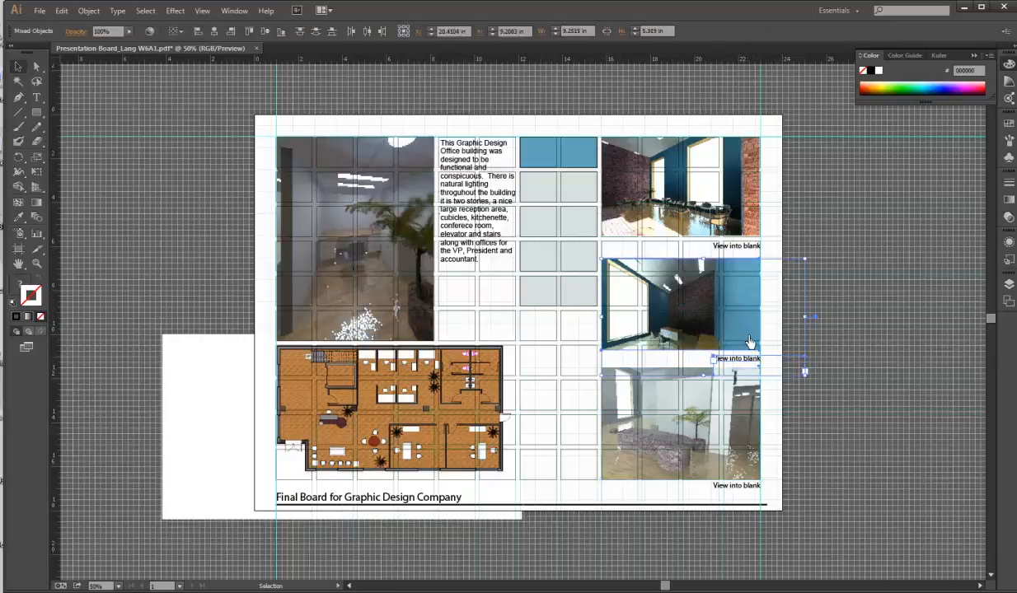
key(Up)
key(Up)
key(Up)
key(Up)
key(Up)
key(Up)
key(Up)
key(Up)
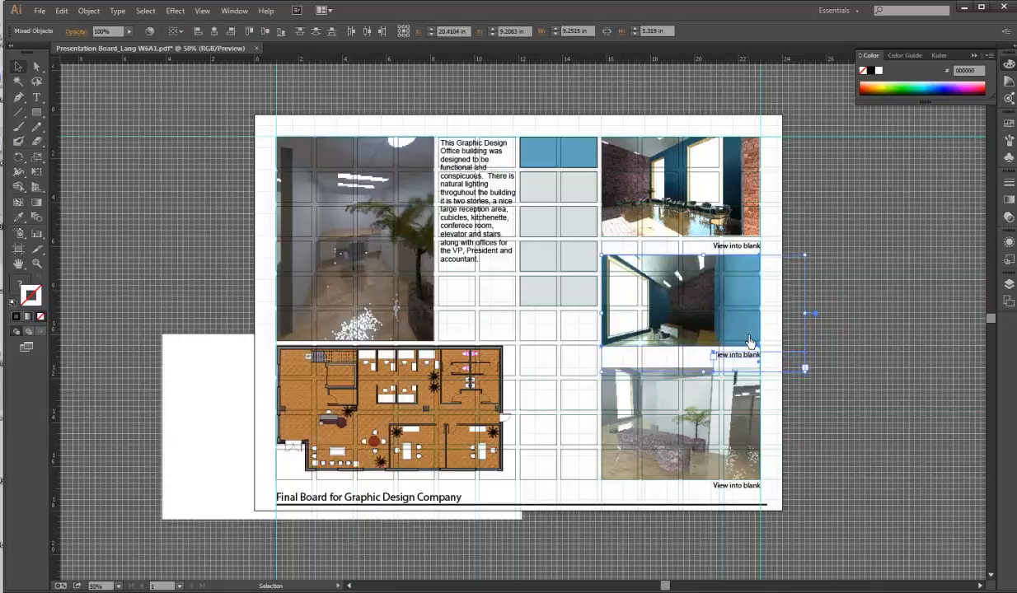
key(Up)
key(Up)
key(Up)
key(Up)
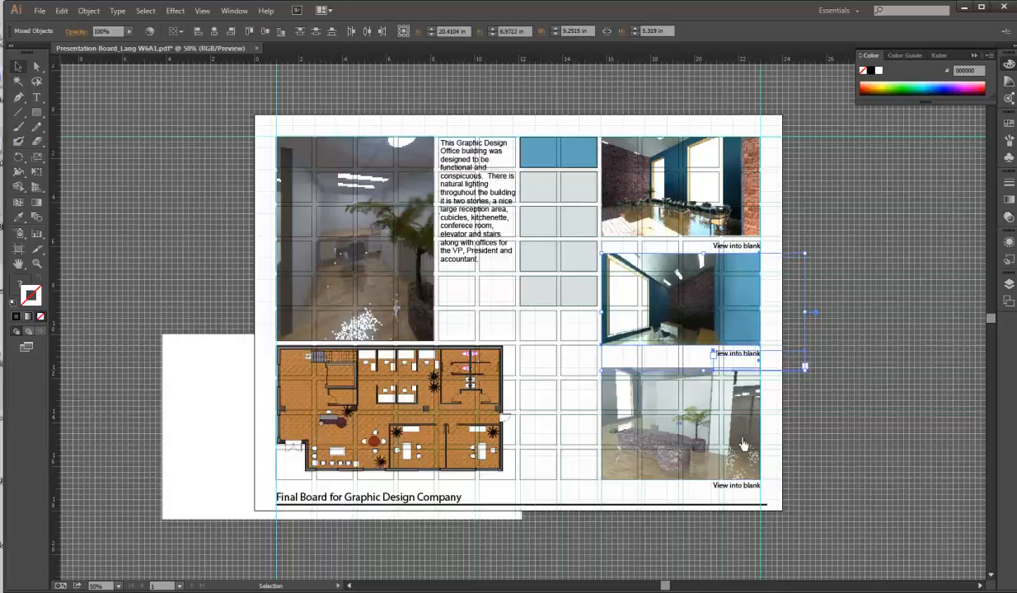
Step: Nudge the lowest stacked image together with its caption up, to Y 14.3524 in
click(718, 424)
shift+click(767, 484)
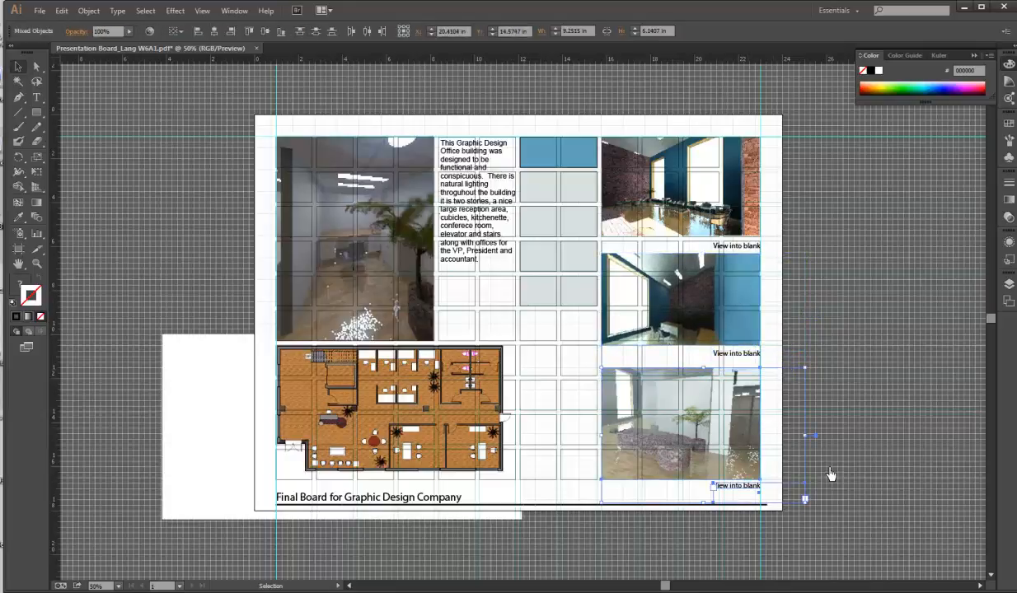
key(Up)
key(Up)
key(Up)
key(Up)
key(Up)
key(Up)
key(Up)
key(Up)
key(Up)
key(Up)
key(Up)
key(Up)
key(Up)
key(Up)
key(Up)
key(Up)
key(Up)
key(Up)
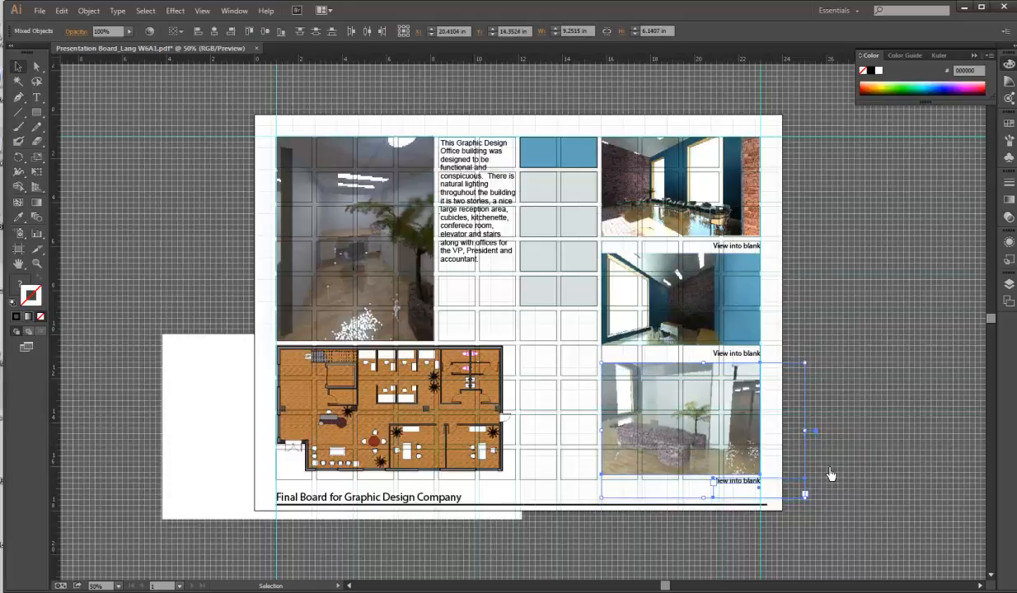
Step: Nudge the floor plan group slightly down, to Y 14.2657 in
click(474, 405)
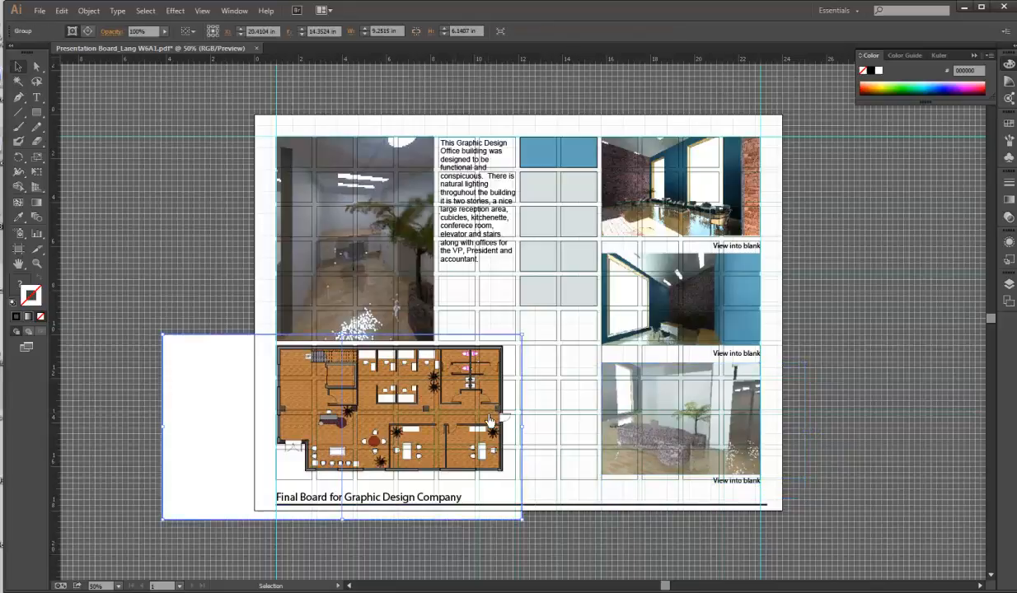
key(Down)
key(Down)
key(Down)
key(Down)
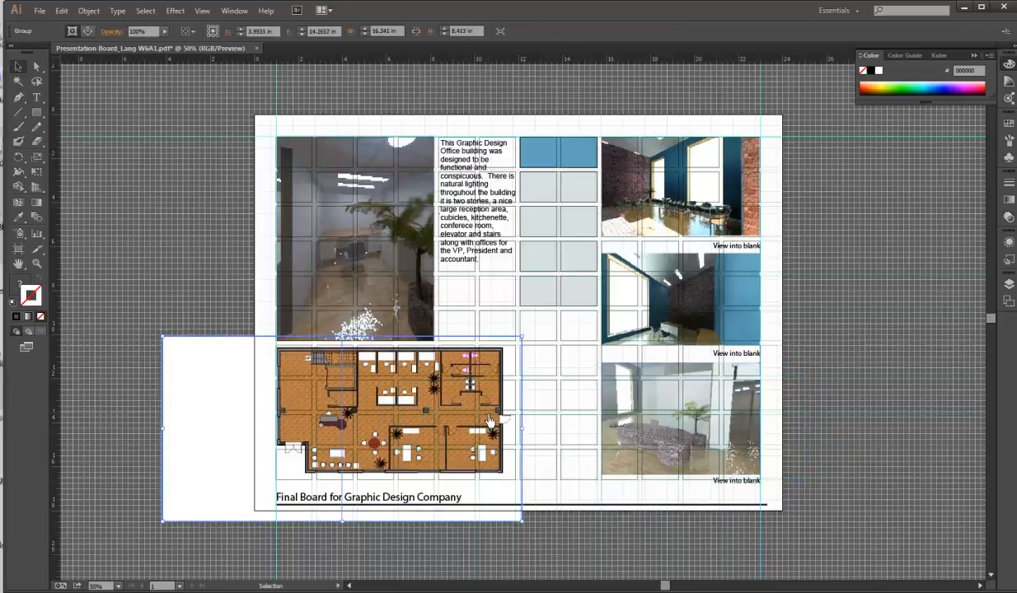
click(861, 402)
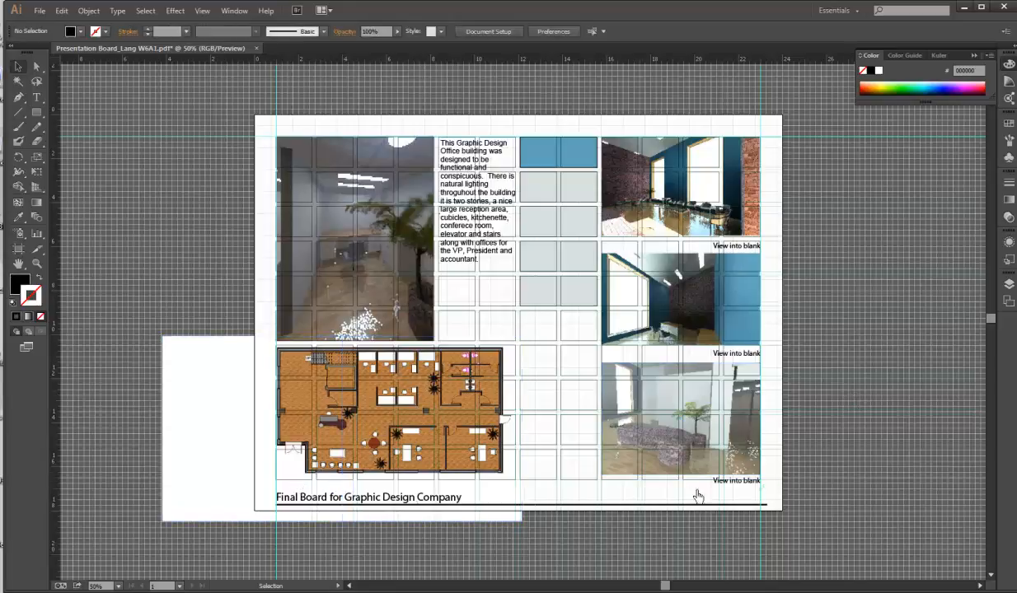
Step: Paste another "View into blank" caption and place it between the floor plan and the title, starting at the left margin guide
key(ctrl+v)
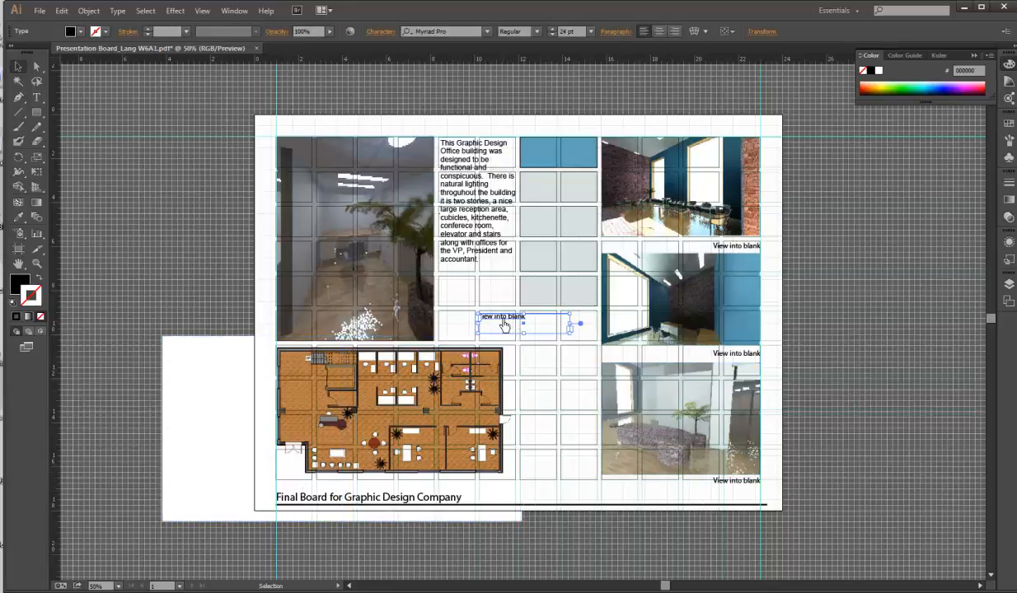
drag(501, 322, 303, 485)
key(Down)
key(Down)
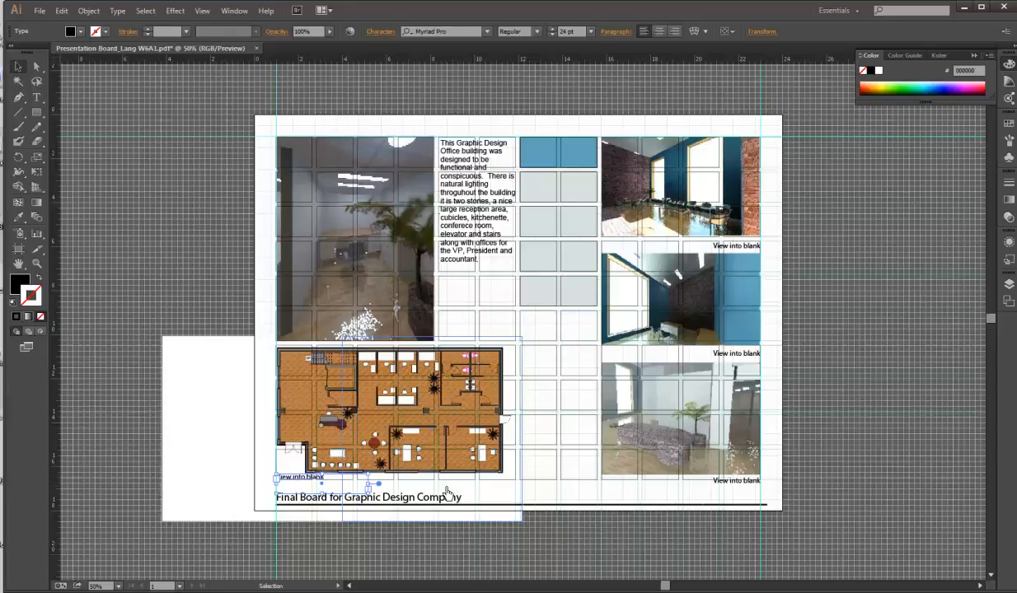
key(Down)
key(Down)
key(Down)
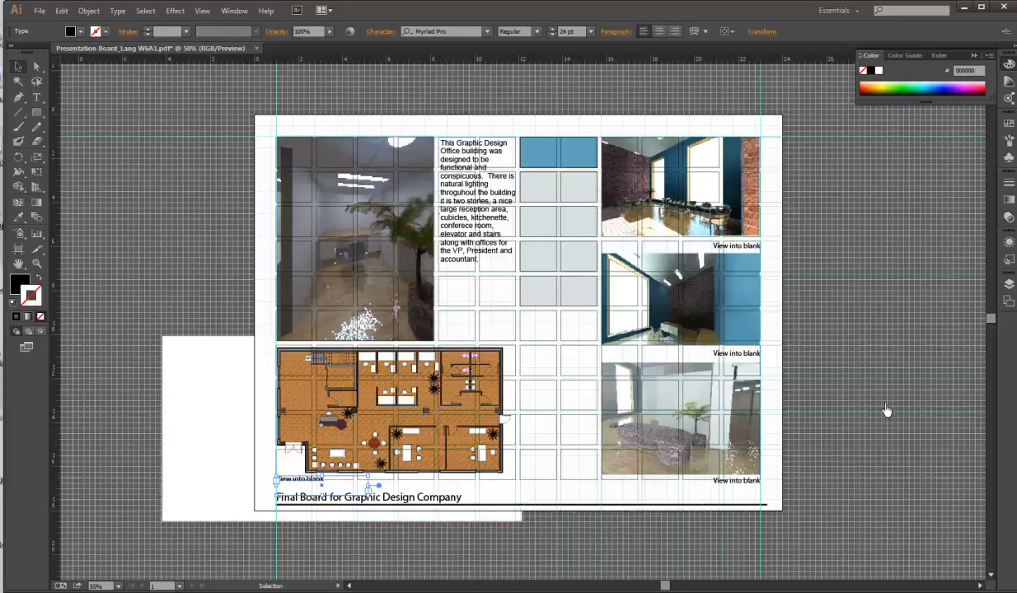
click(837, 412)
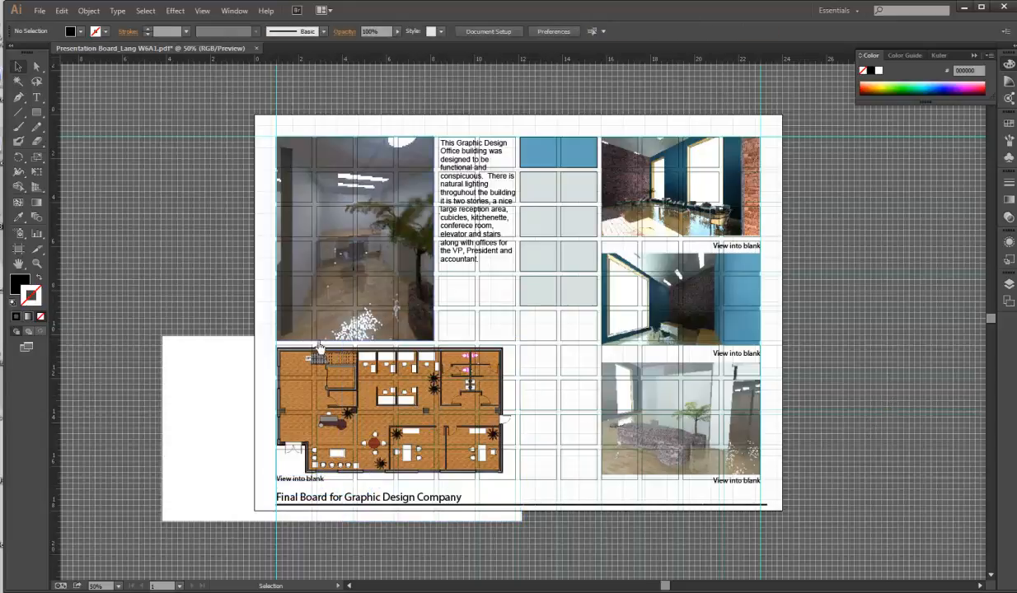
Step: Scale down the large reception image above the floor plan slightly, to about 6.96 x 9.07 in, keeping its upper-left corner at the margin guides
click(417, 341)
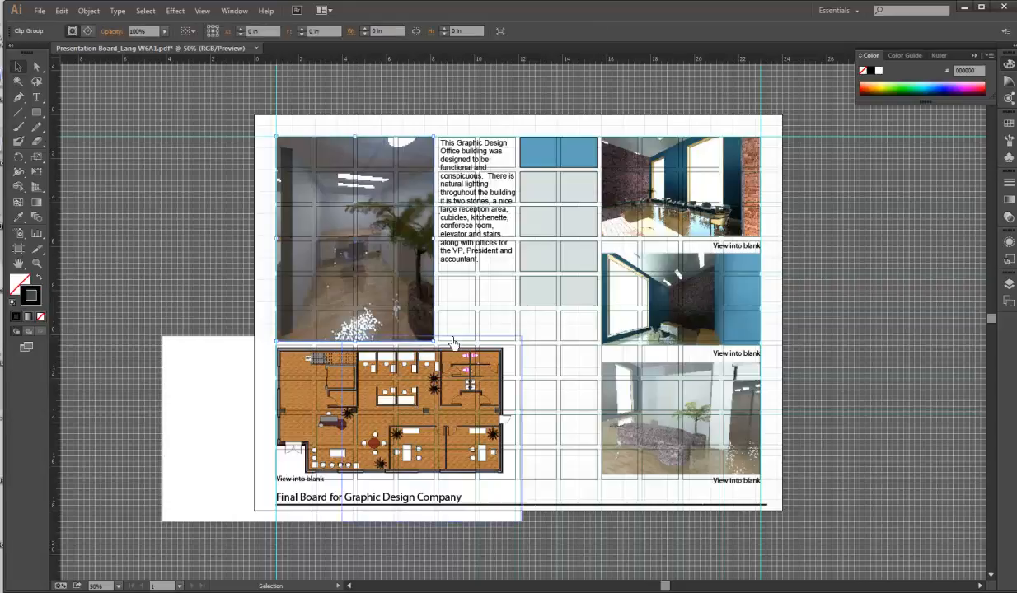
drag(433, 345, 430, 342)
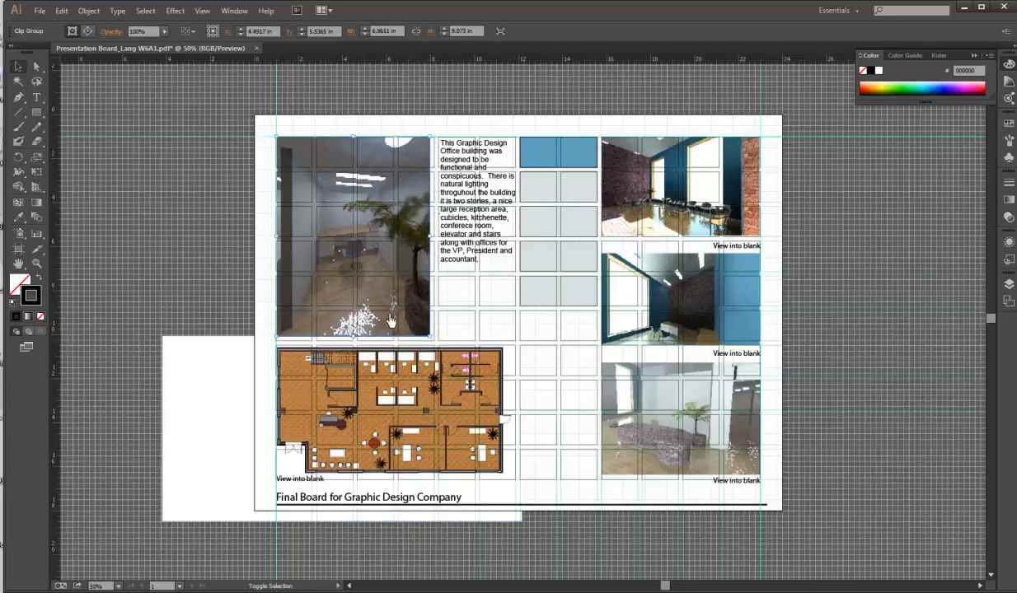
click(223, 261)
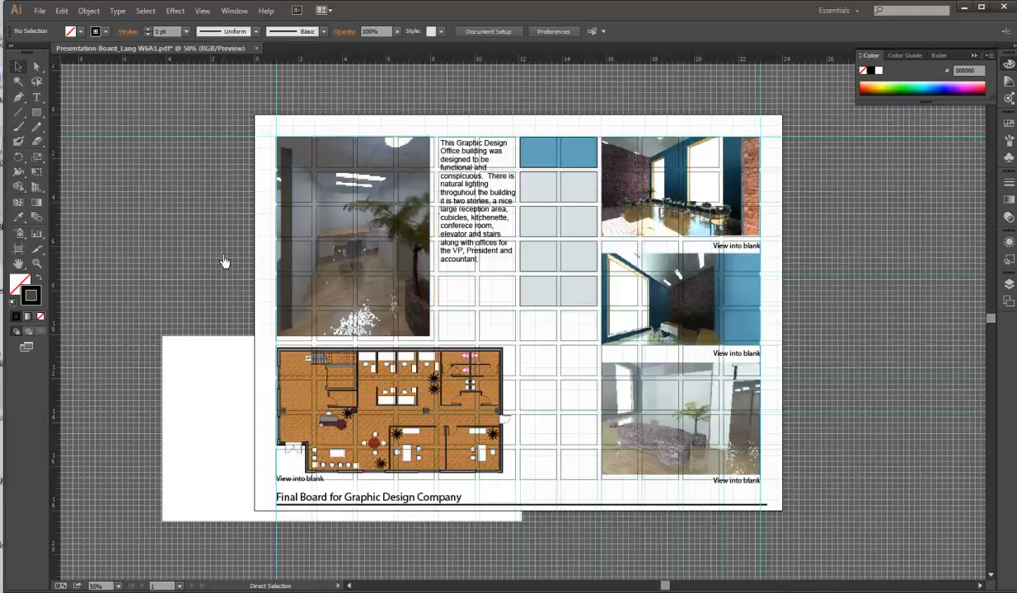
Step: Paste another "View into blank" caption and place it between the large image and the floor plan, starting at the left margin guide
key(ctrl+v)
drag(511, 319, 312, 346)
click(202, 306)
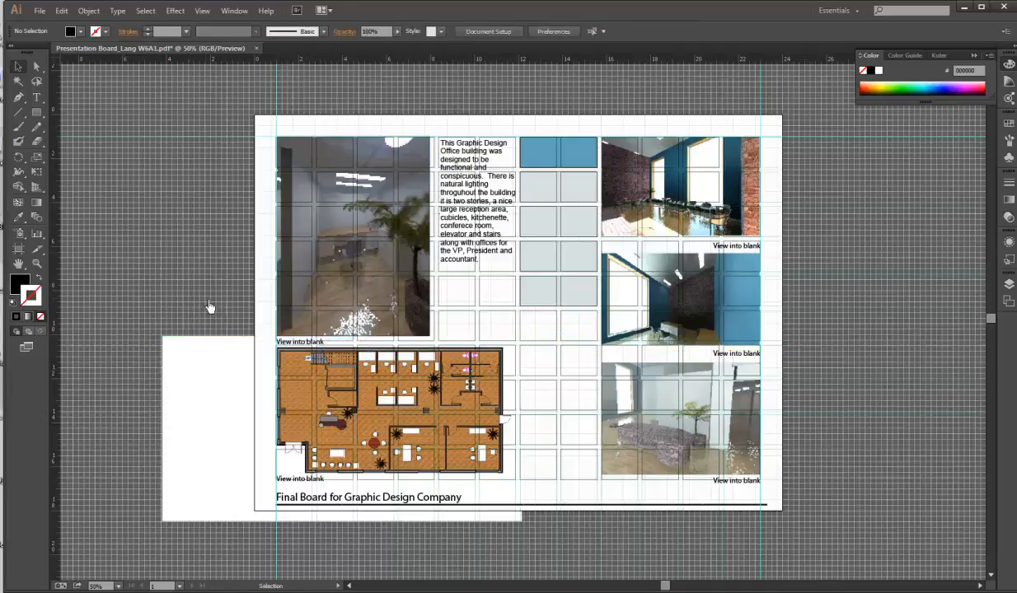
Step: Shrink the large image until its lower-right corner sits at about X 7.83, Y 9.92 in, and nudge its caption up closer to it
click(316, 296)
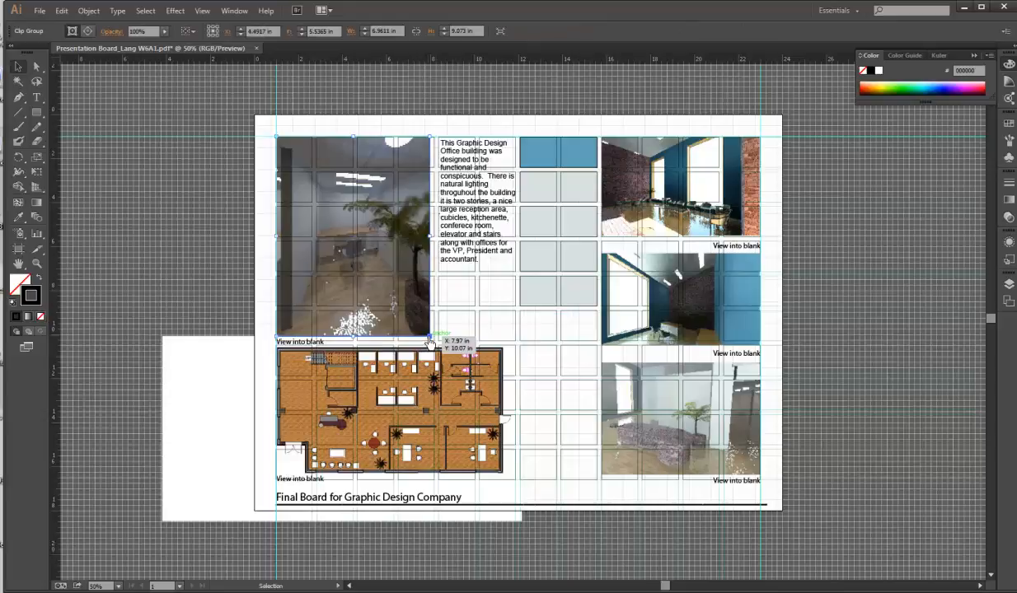
drag(429, 341, 424, 338)
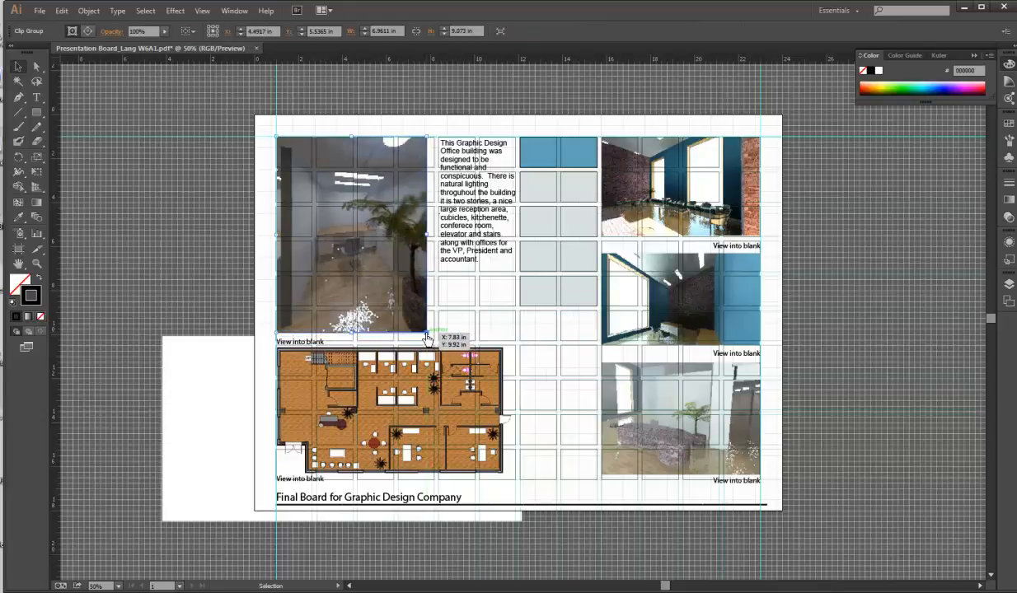
click(312, 341)
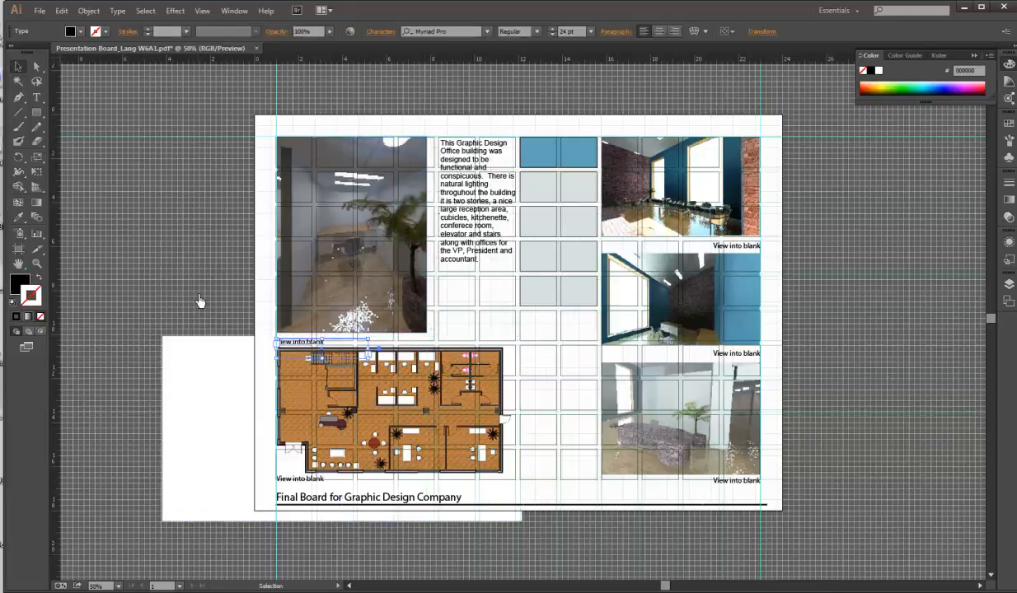
key(Up)
key(Up)
key(Up)
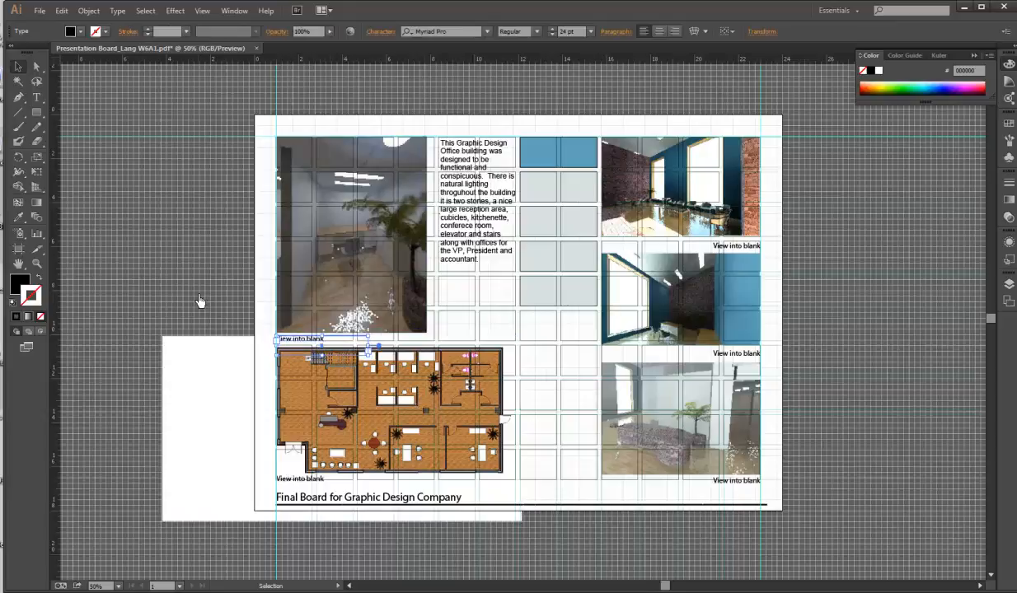
key(Up)
click(200, 301)
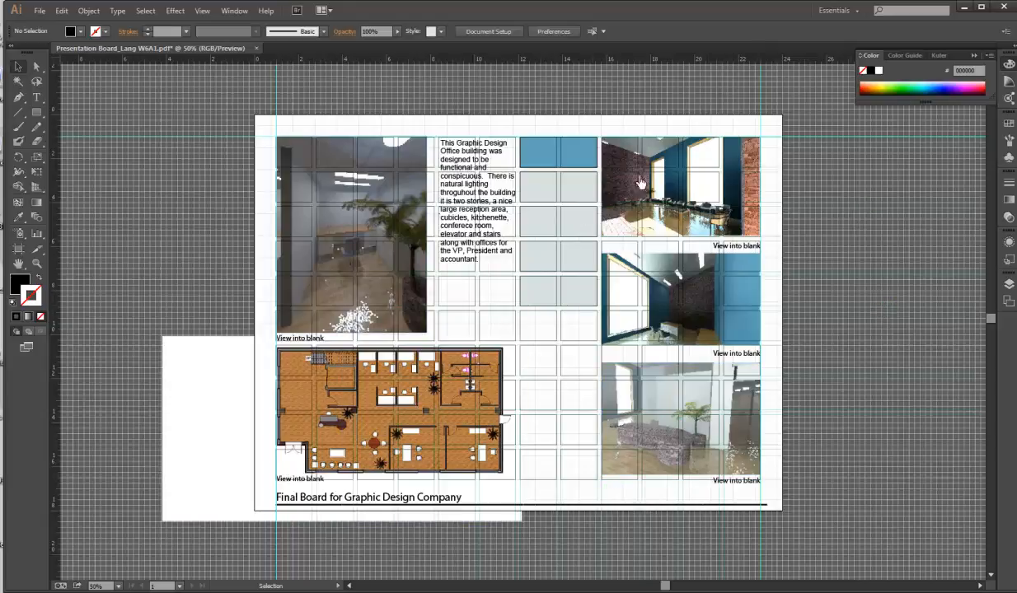
Step: Hide the GRid layer so the board shows without the grid overlay
click(1009, 283)
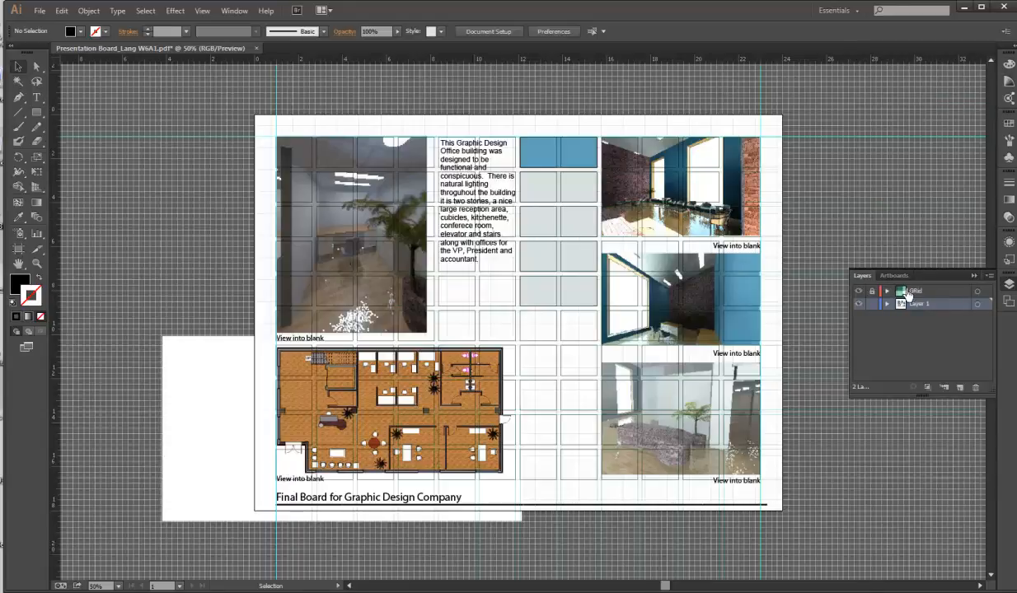
click(861, 292)
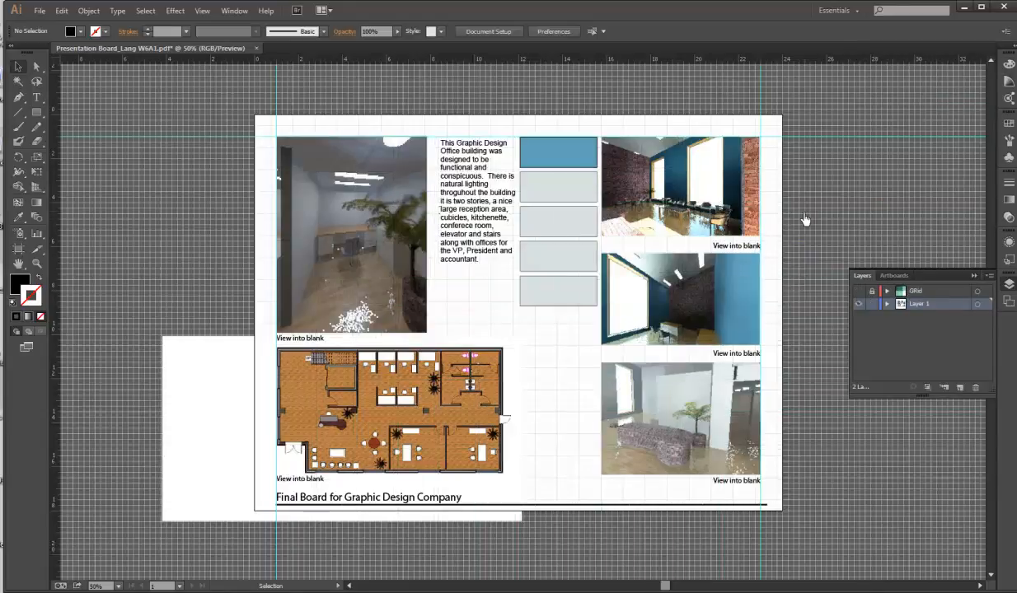